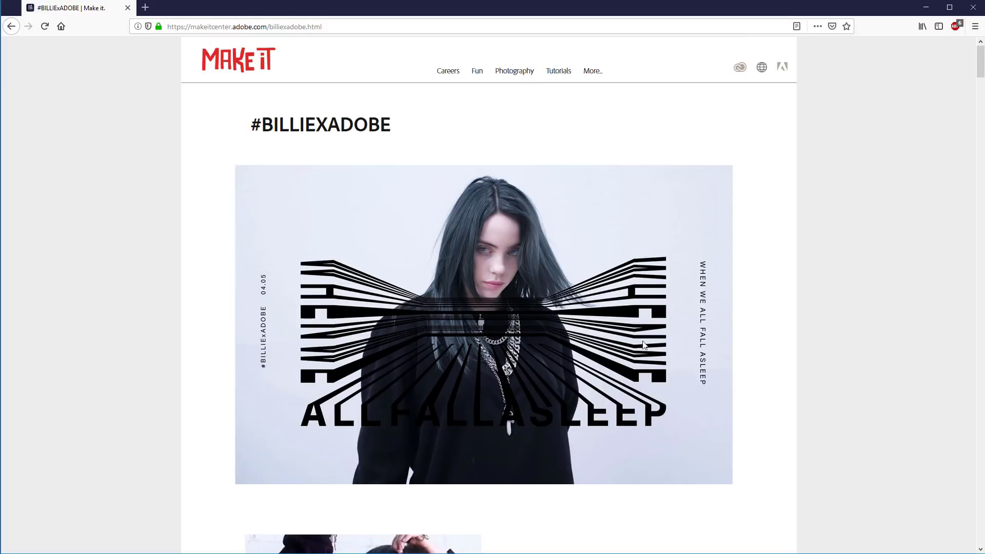
- Scroll the Adobe Make It page past the hero image down to the challenge introduction
scroll(784, 188, down, 2)
scroll(787, 191, down, 1)
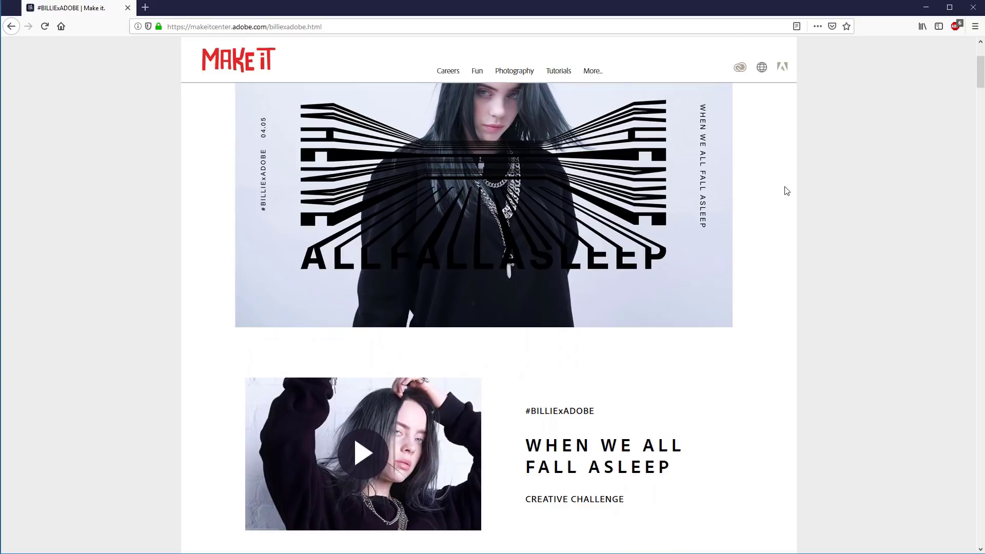
scroll(791, 227, down, 1)
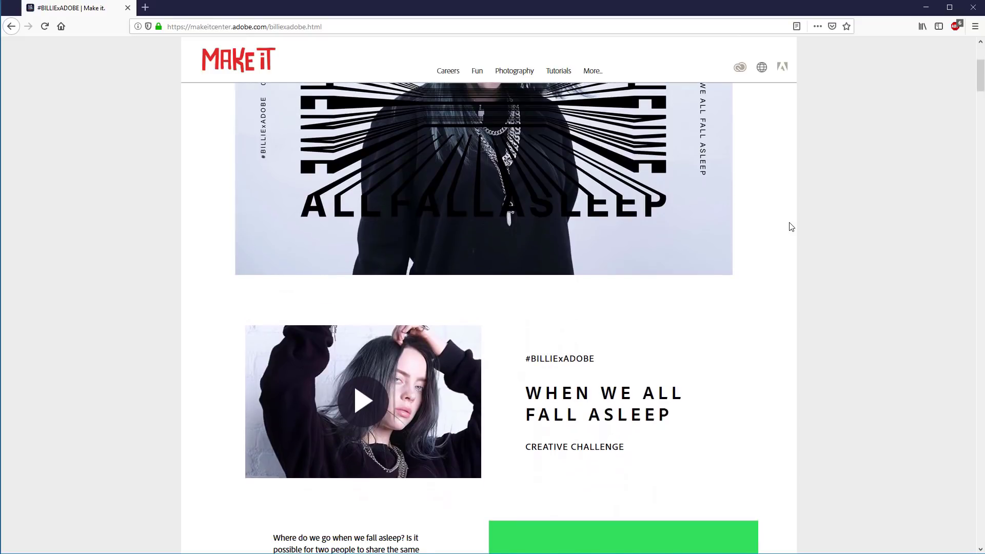
scroll(791, 226, down, 1)
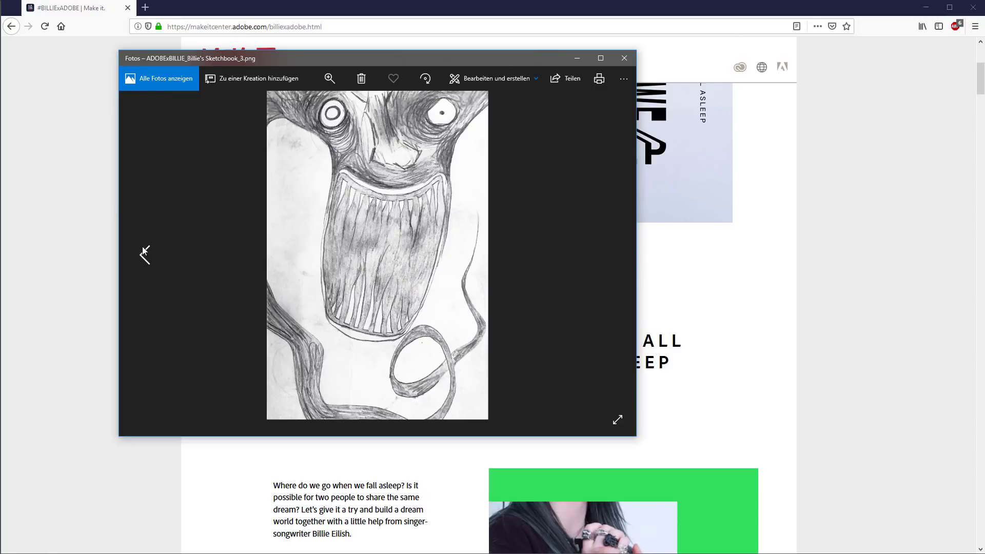
- View the hallway, spiral and ADOBExBILLIE_Prompt blob artworks in Photos, then close the viewer
click(142, 254)
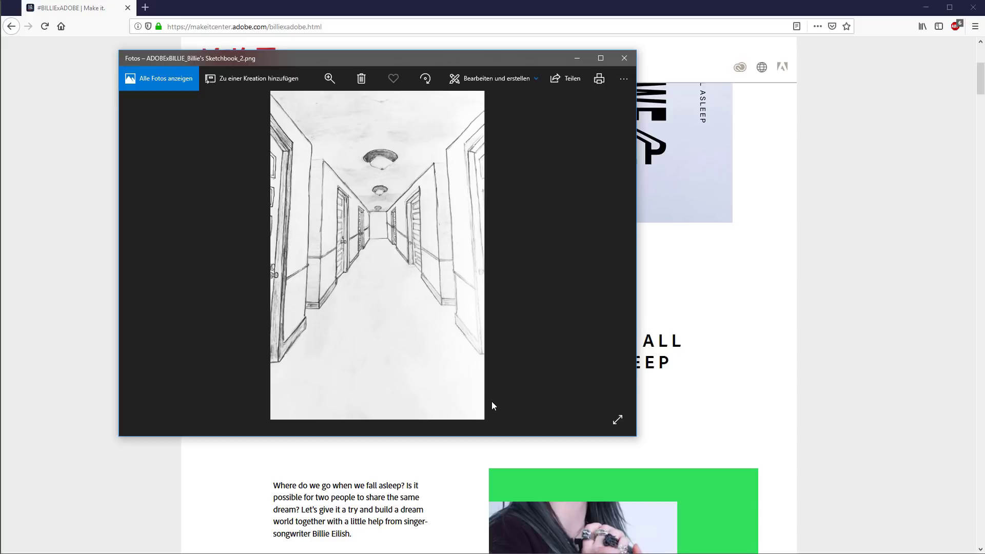
key(Left)
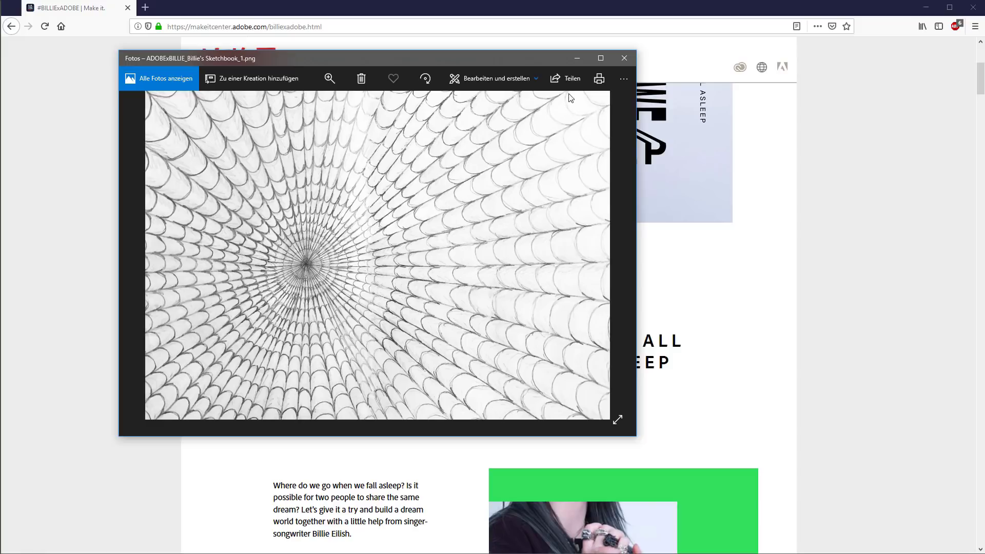
click(572, 60)
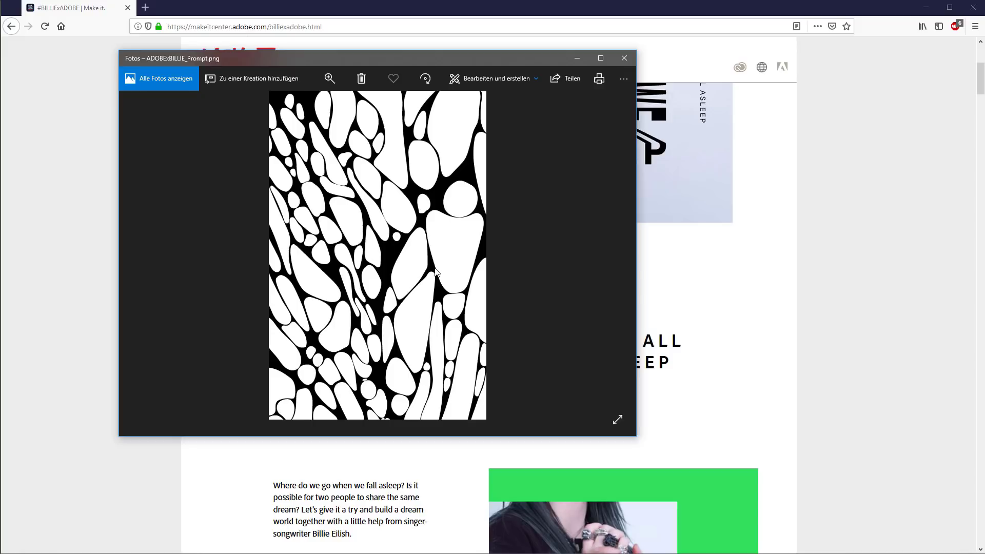
click(567, 61)
scroll(760, 190, down, 3)
scroll(779, 199, down, 1)
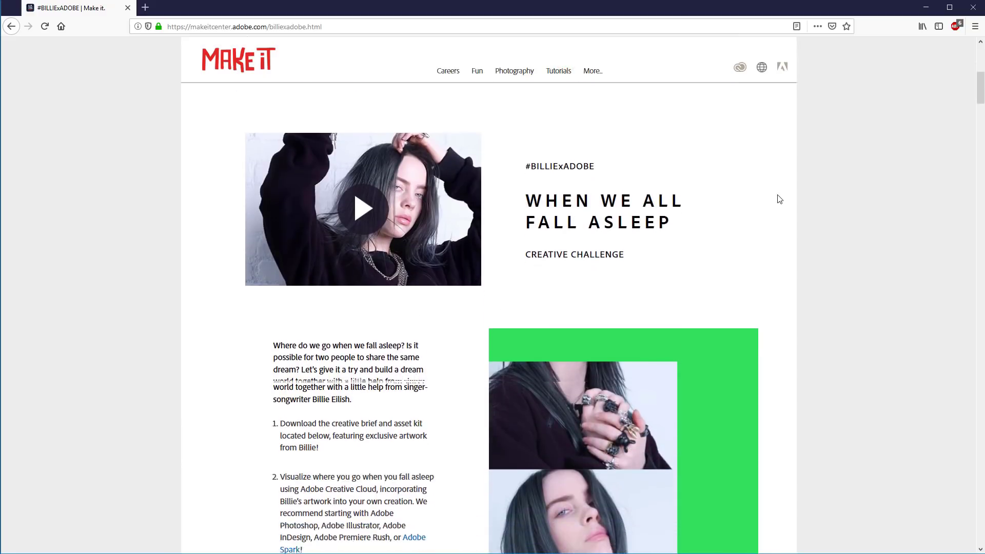
scroll(780, 199, down, 1)
scroll(779, 199, down, 2)
scroll(780, 199, down, 1)
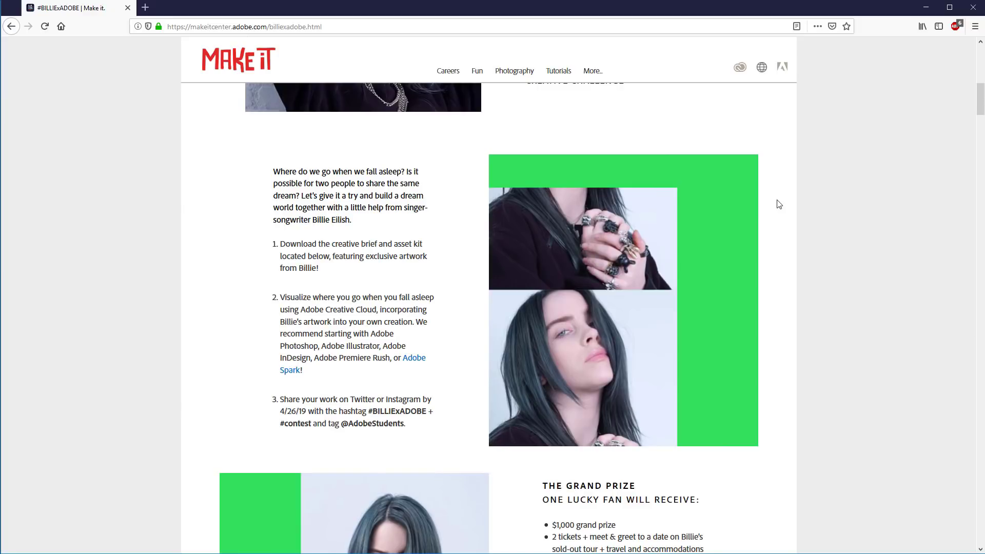
scroll(779, 204, down, 1)
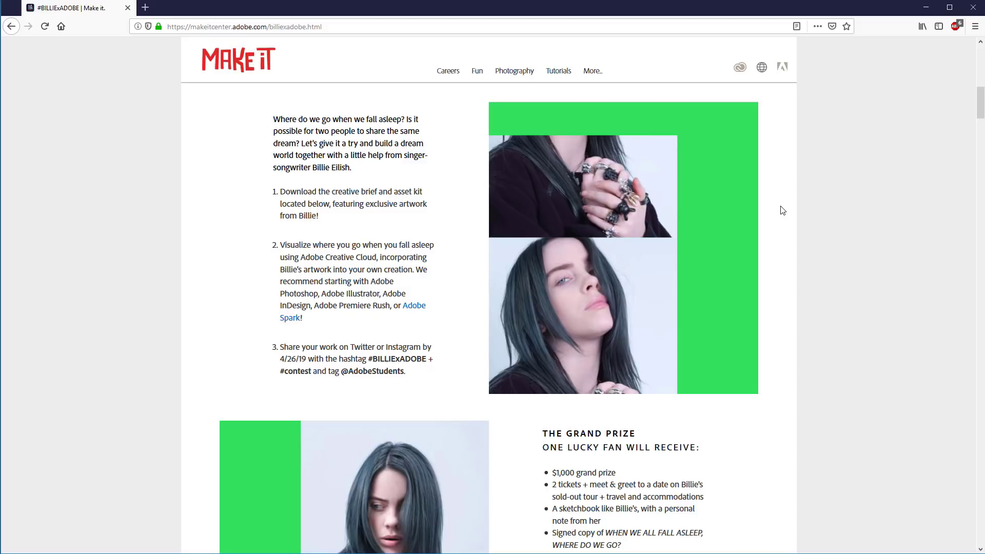
scroll(783, 193, down, 2)
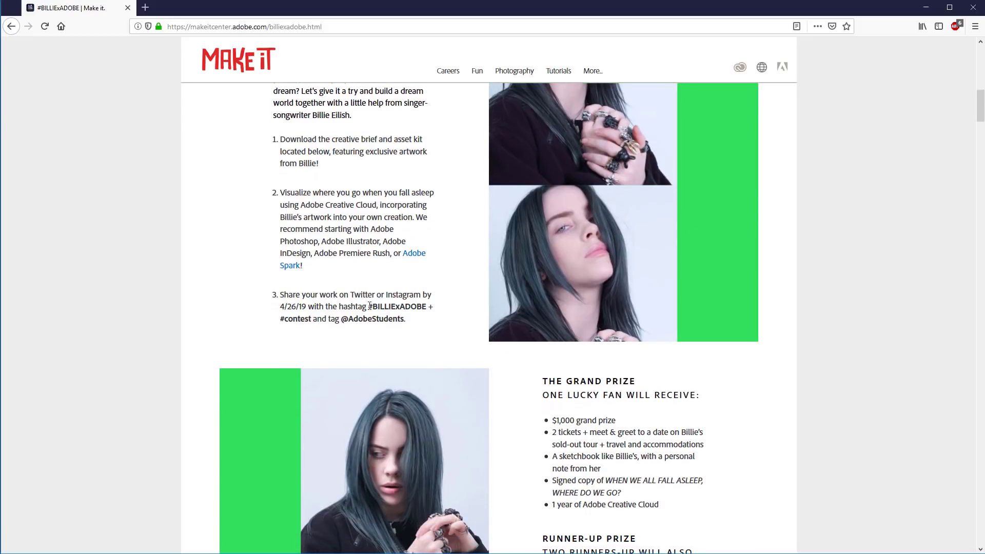
drag(368, 306, 426, 309)
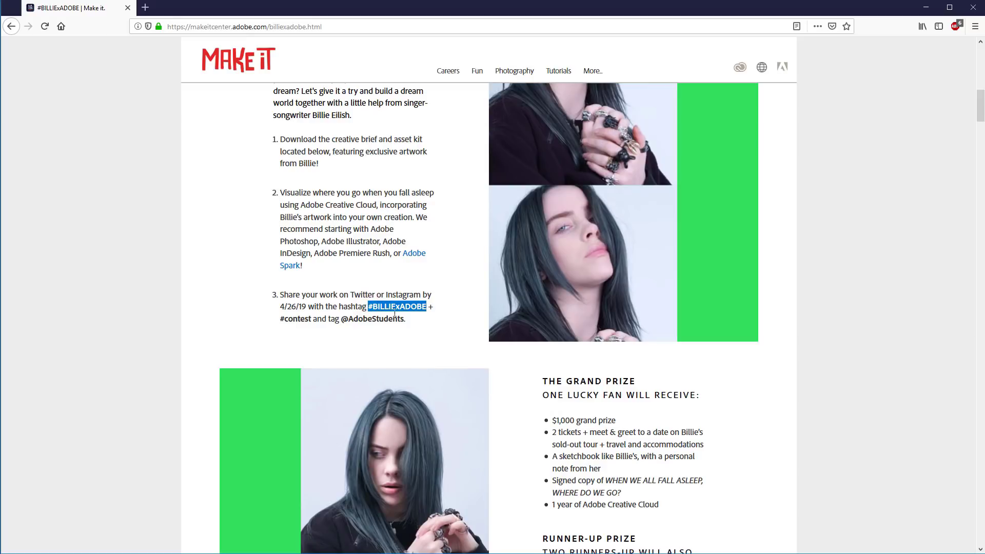
click(281, 318)
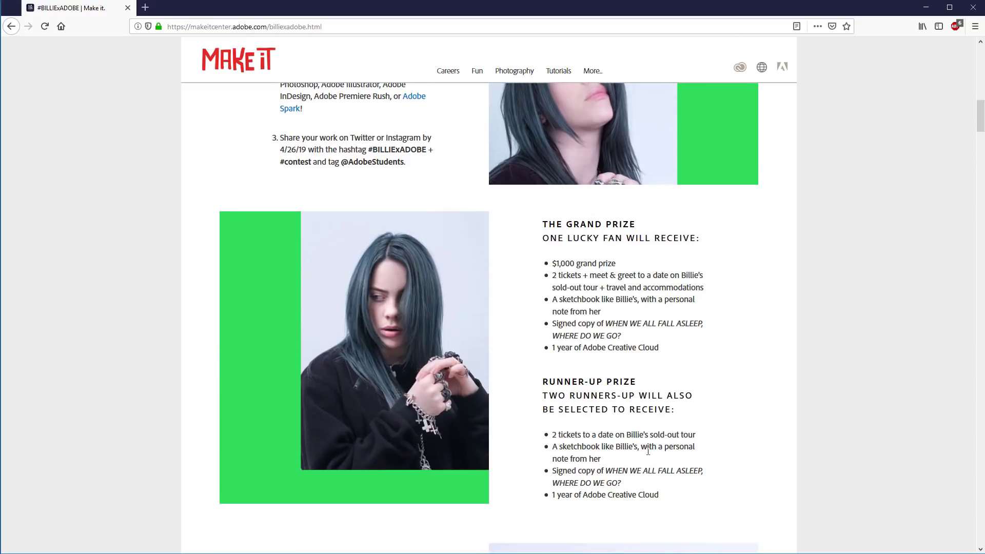
scroll(731, 403, down, 2)
scroll(727, 398, down, 5)
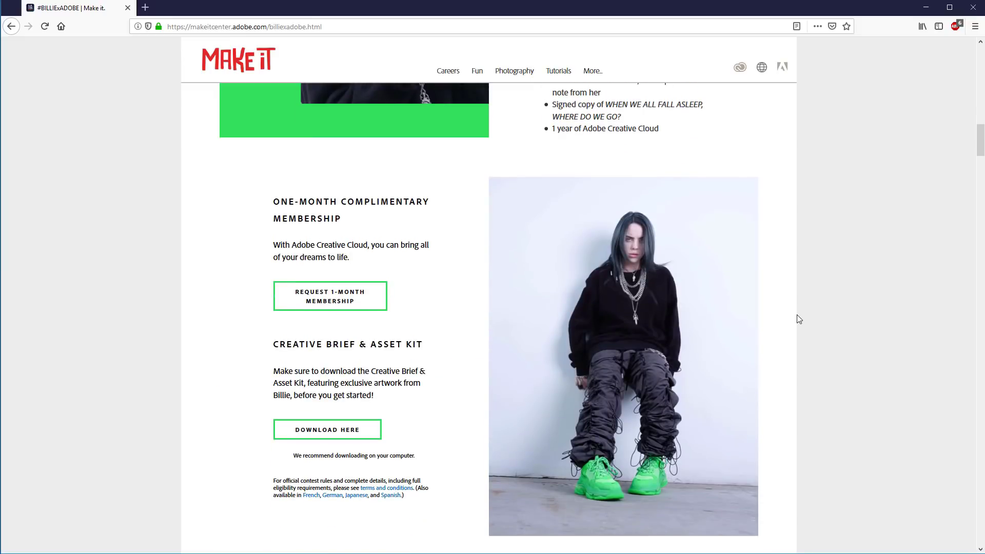
scroll(809, 265, down, 3)
scroll(809, 266, down, 6)
scroll(811, 266, down, 3)
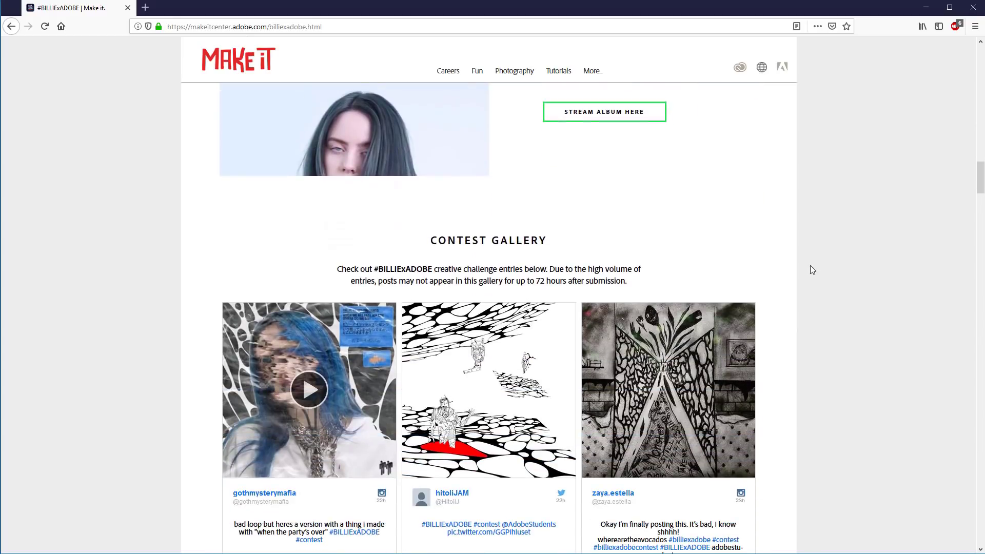
scroll(812, 270, down, 3)
scroll(812, 270, down, 4)
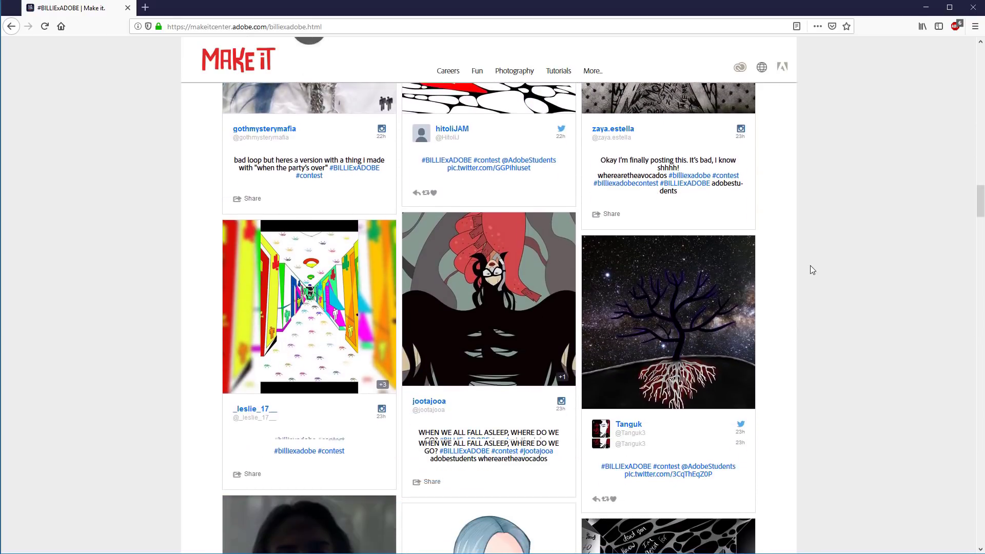
scroll(812, 263, up, 4)
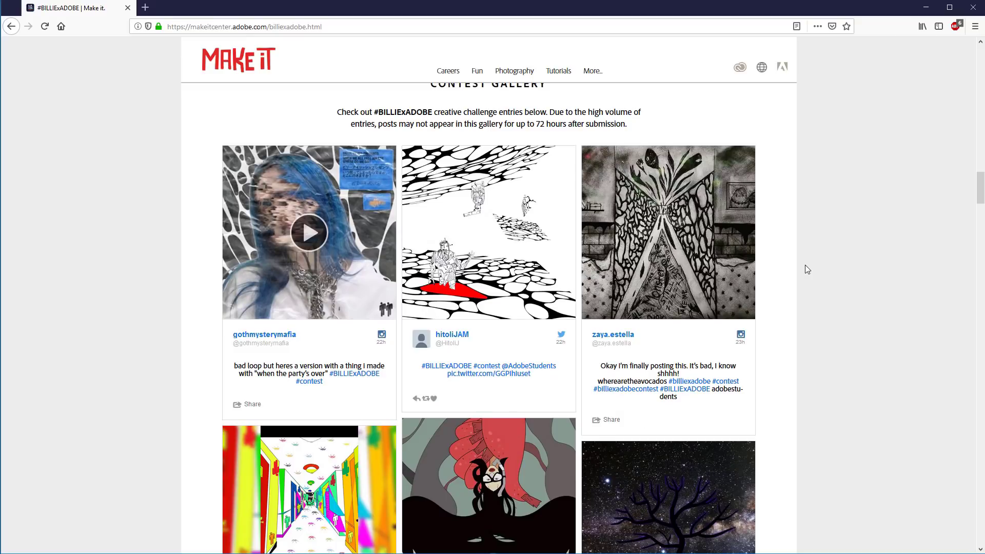
scroll(800, 146, up, 4)
scroll(882, 84, up, 3)
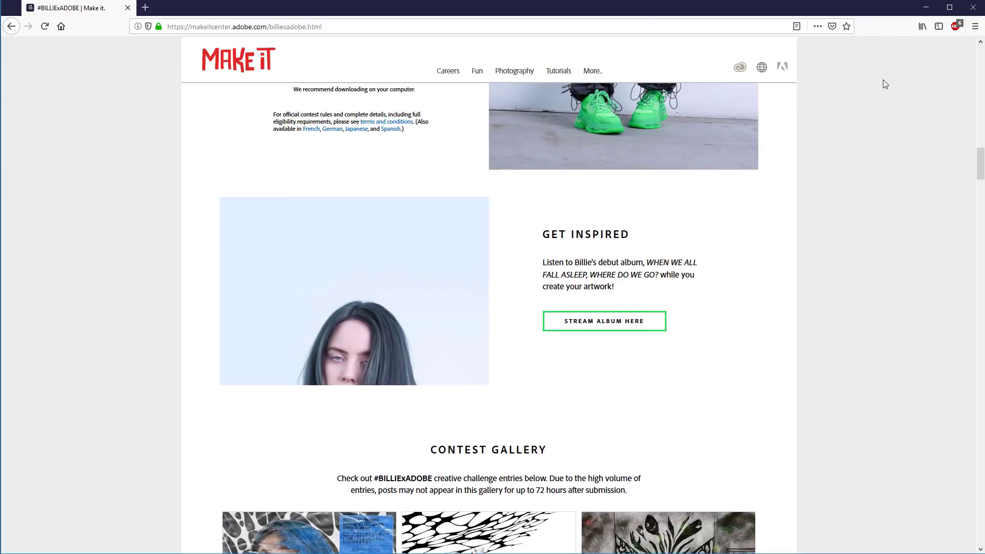
- Minimize Firefox and hide the top layer Ebene 9, comparing before and after, so the plain hallway shows
click(928, 10)
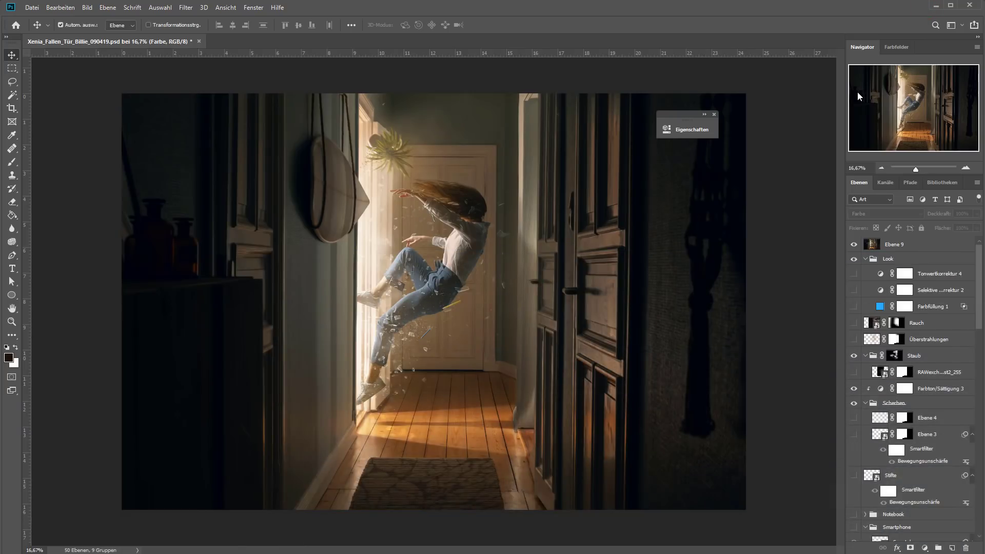
click(932, 245)
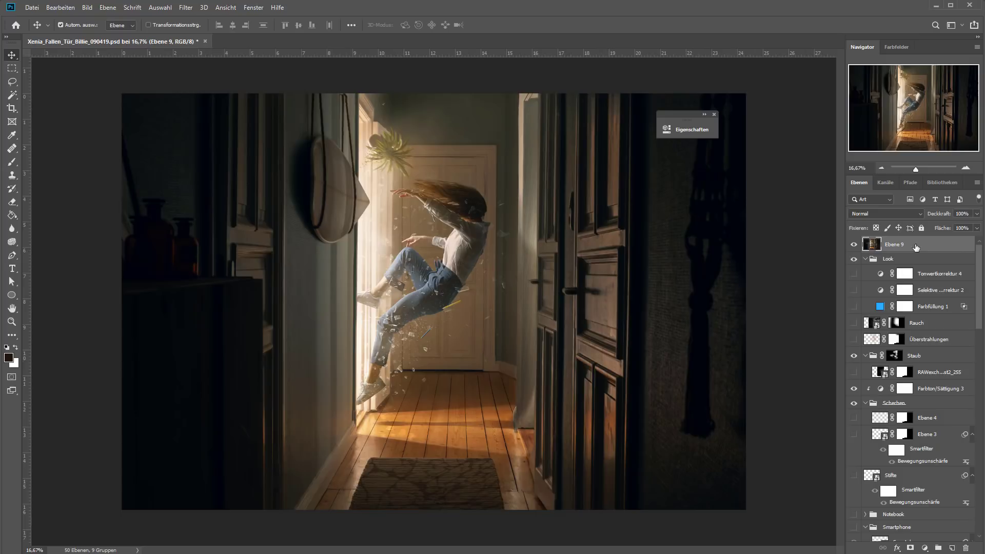
click(912, 247)
click(854, 245)
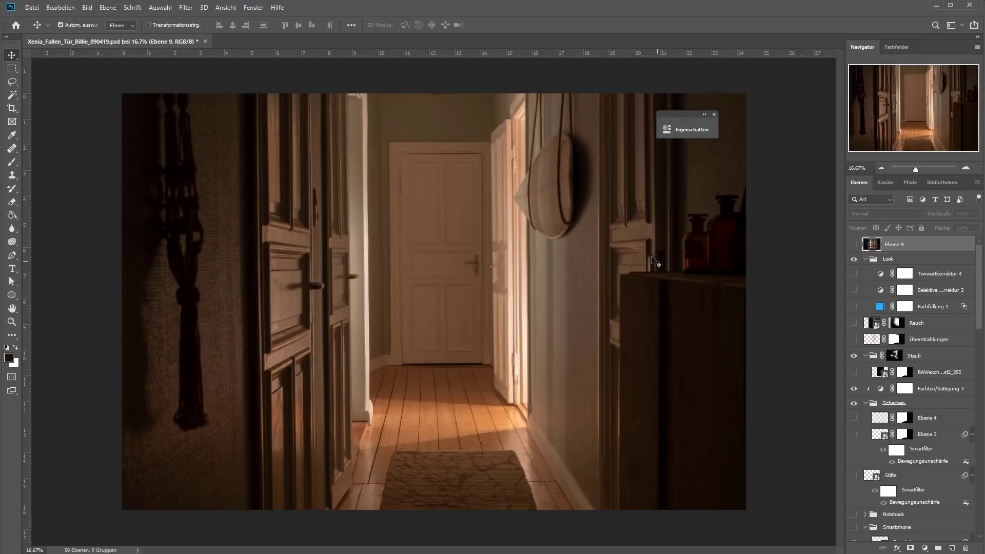
click(852, 244)
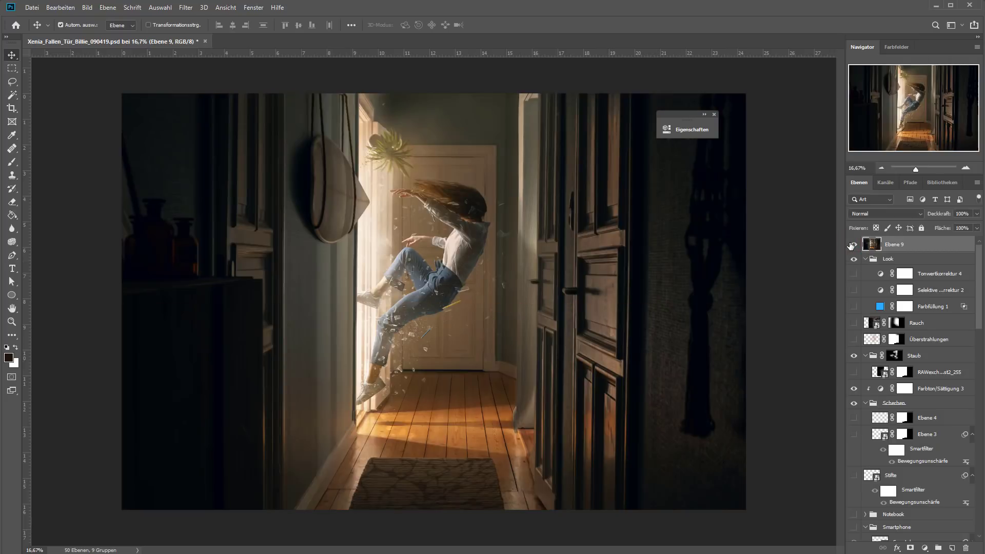
click(852, 245)
click(852, 244)
- Select the HG background layer and make it visible
scroll(929, 272, down, 5)
scroll(929, 272, down, 3)
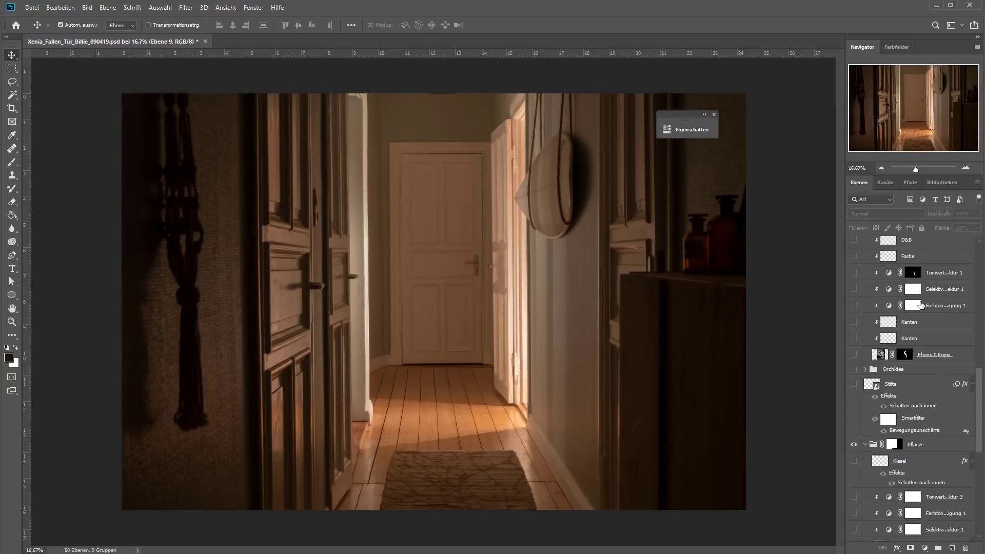
scroll(923, 292, down, 2)
scroll(918, 313, down, 2)
scroll(909, 341, down, 2)
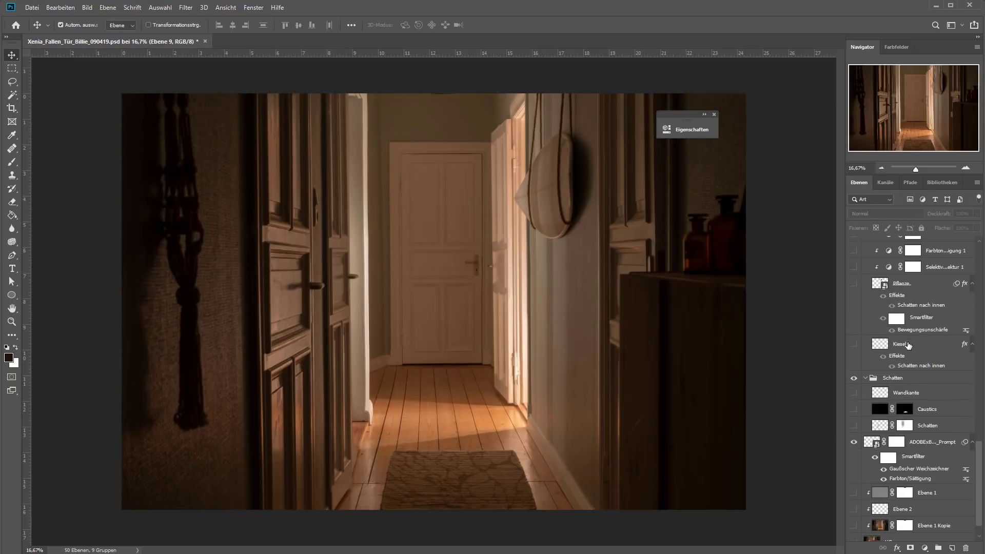
scroll(910, 340, down, 2)
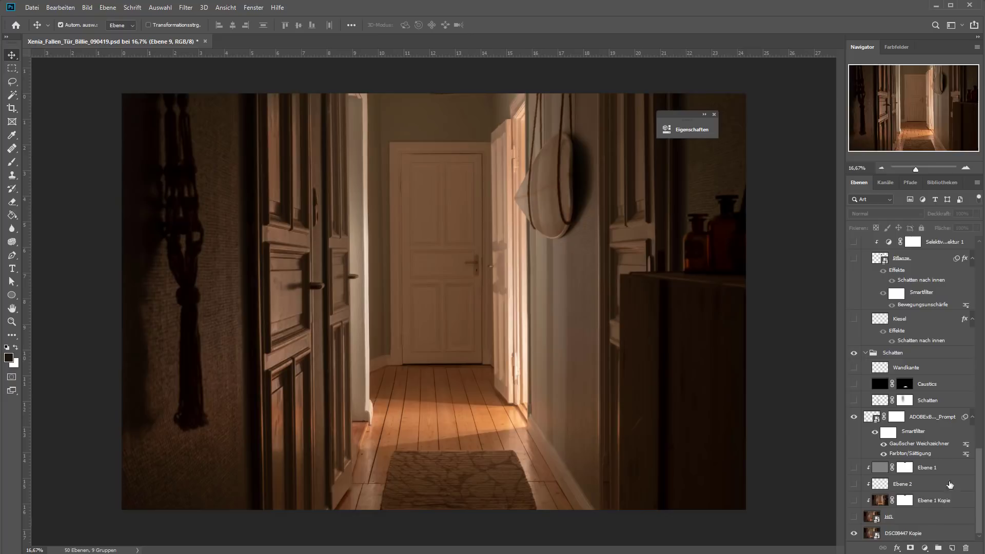
click(924, 517)
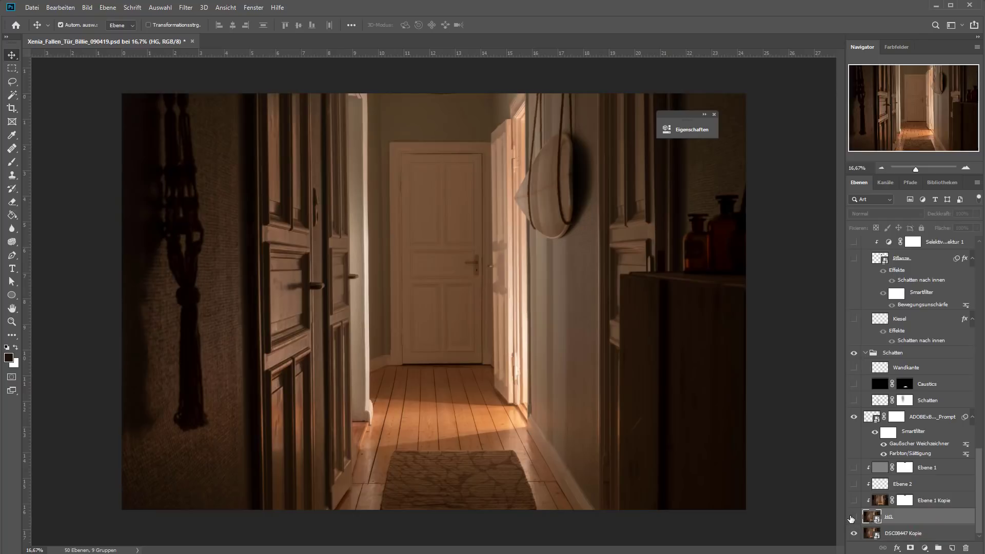
click(853, 517)
click(853, 518)
click(853, 517)
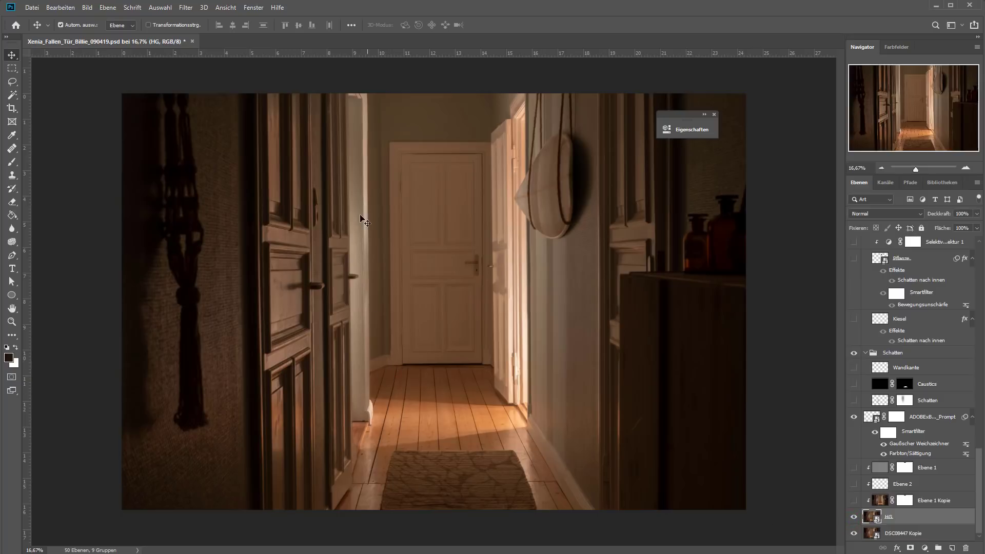
- Open the HG smart object, zoom to the baseboard, and hide Farbe and Wandschatten to compare
double_click(871, 516)
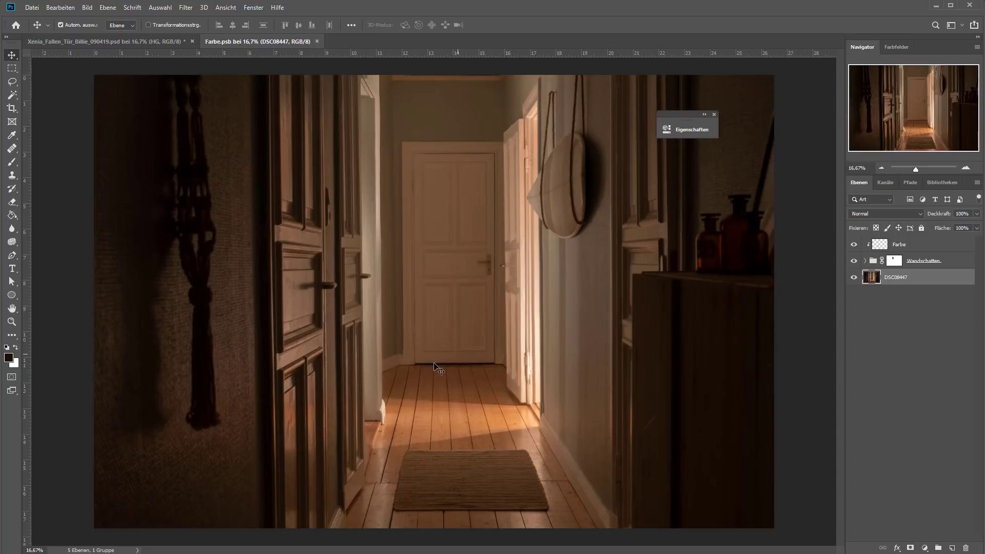
drag(386, 432, 395, 508)
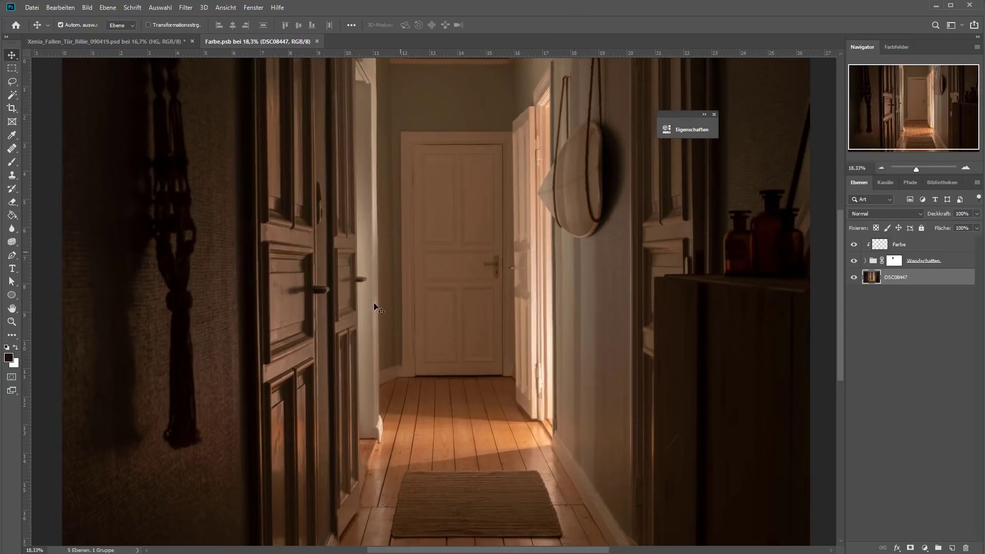
scroll(390, 513, down, 1)
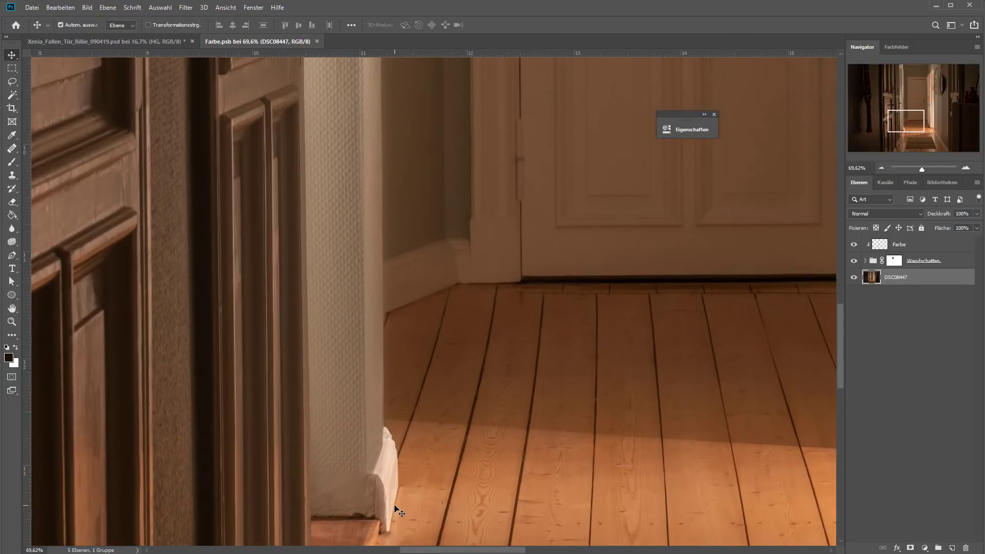
scroll(429, 472, down, 1)
scroll(666, 132, down, 1)
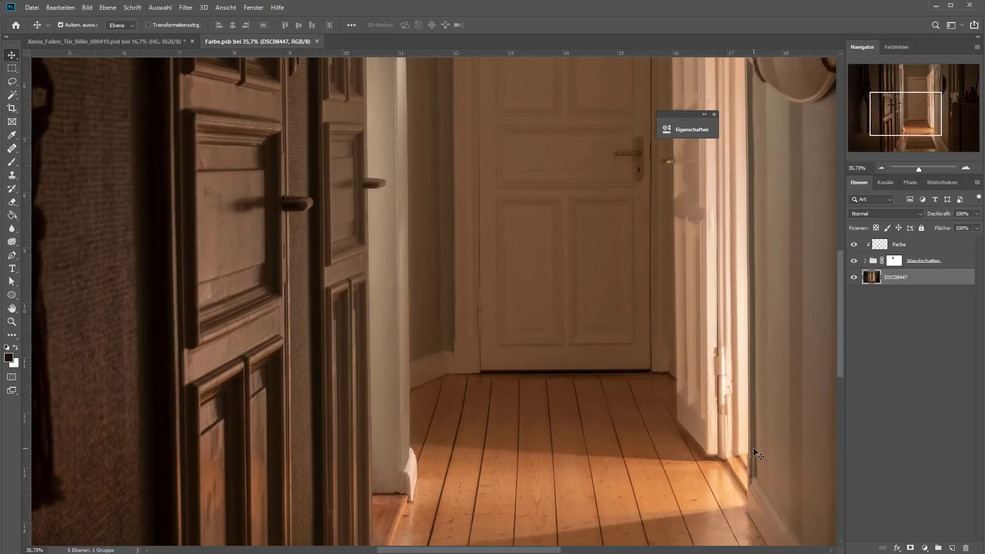
scroll(536, 258, down, 1)
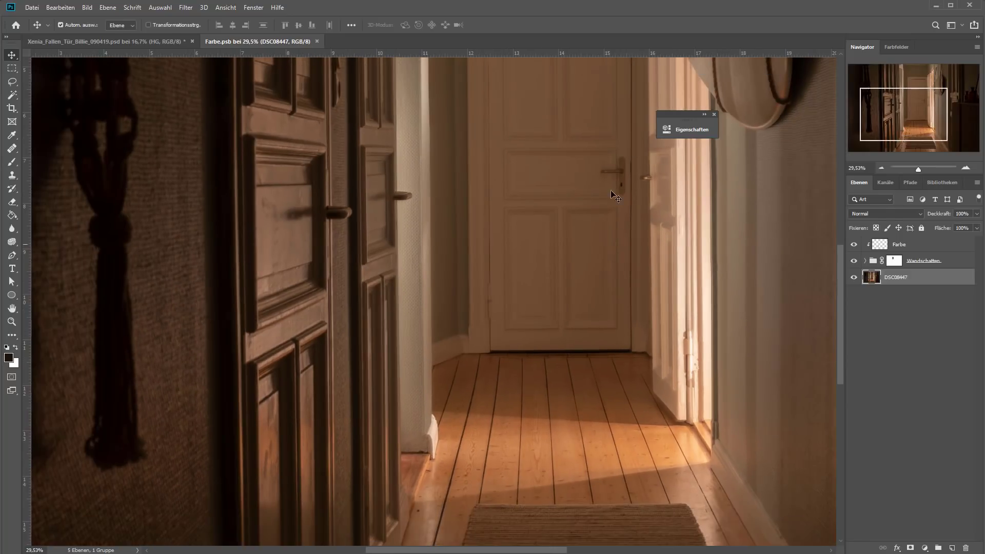
scroll(414, 237, up, 1)
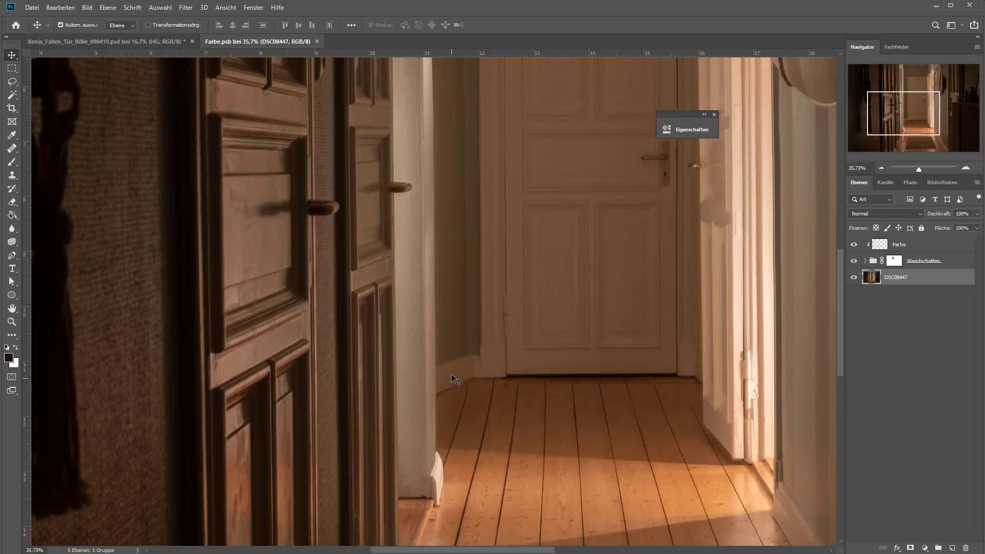
scroll(420, 210, up, 5)
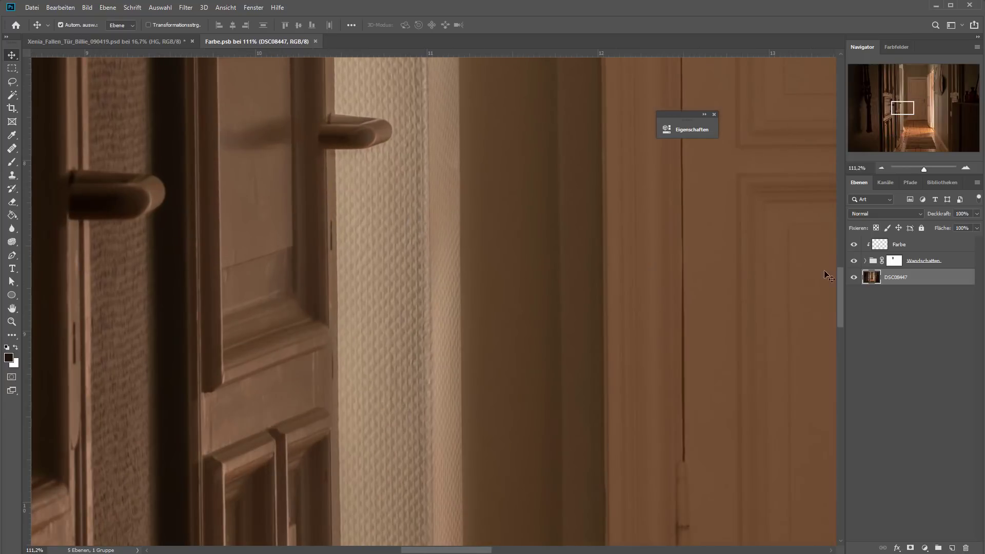
drag(854, 262, 855, 245)
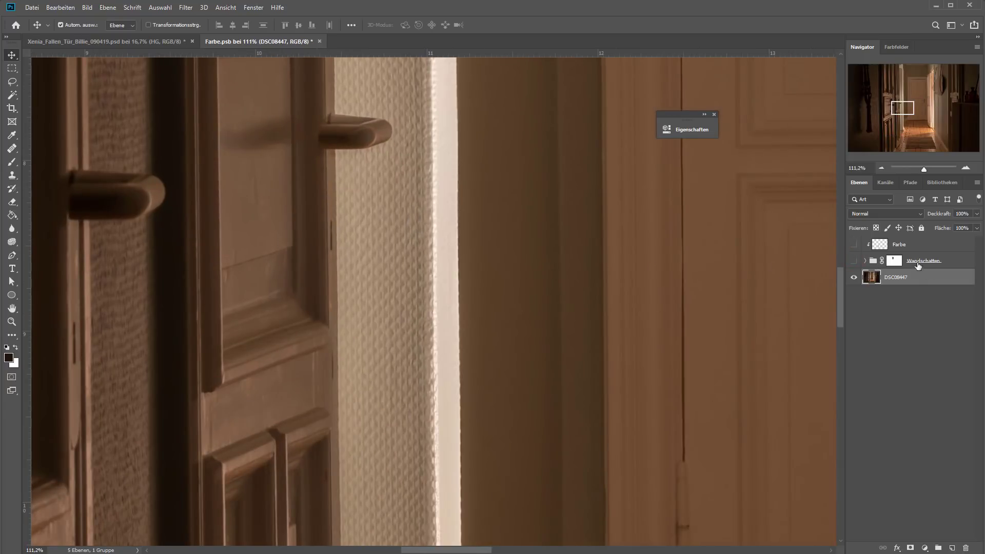
scroll(530, 325, up, 2)
scroll(428, 385, up, 2)
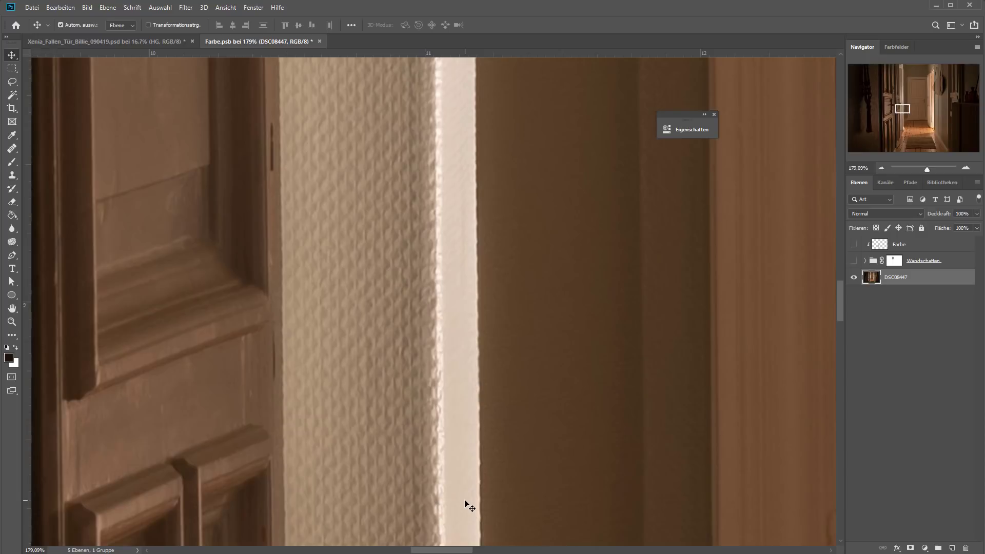
- Expand the Wandschatten group, make Ebene 3 active, and show Wandschatten again to darken the wall
click(864, 262)
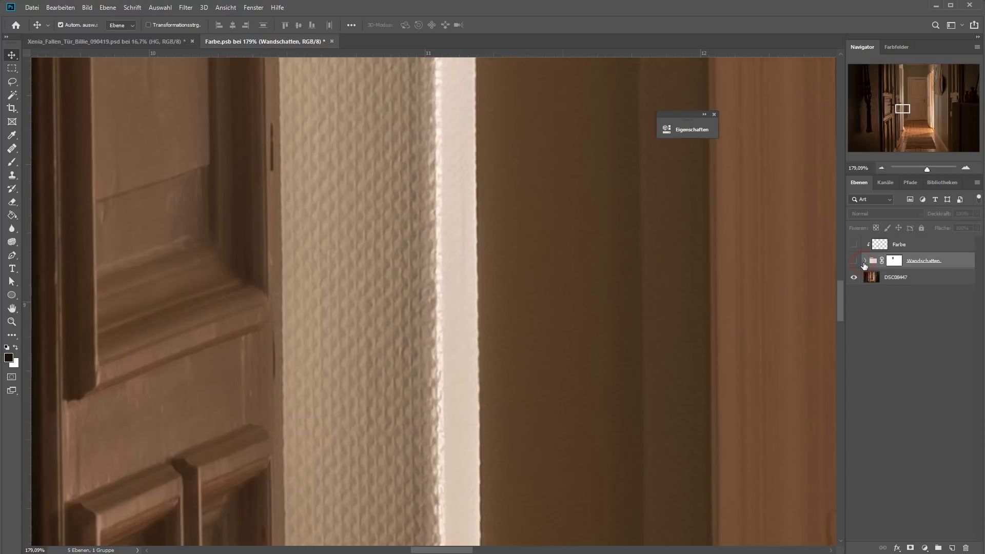
click(864, 263)
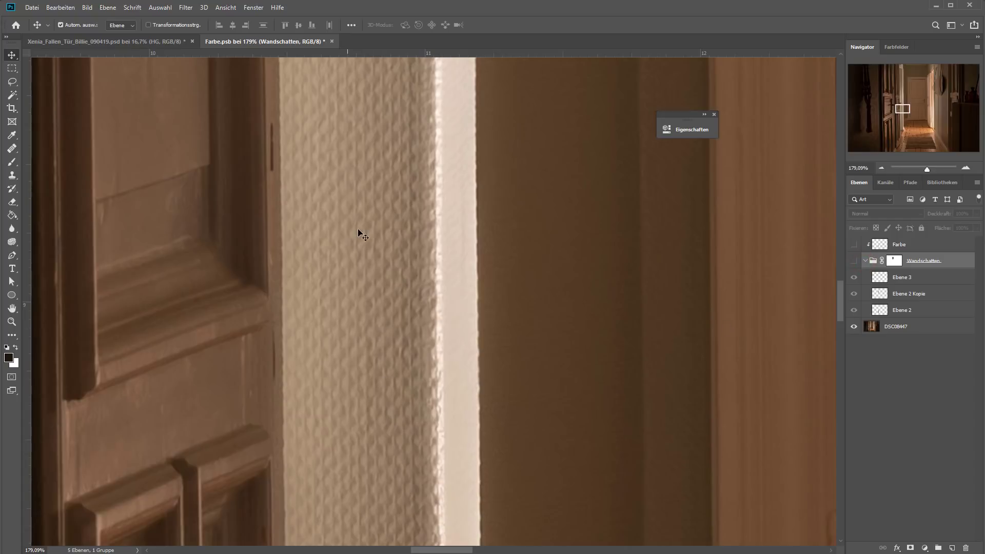
click(875, 276)
drag(472, 458, 513, 270)
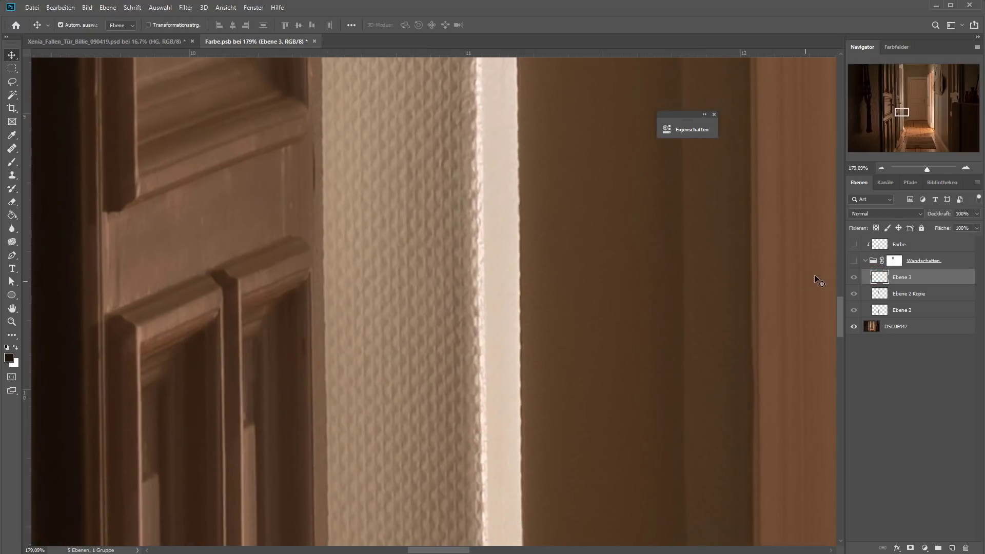
click(853, 261)
- Hide Ebene 3 and Ebene 2 Kopie to compare the wall strip, then turn them back on
scroll(499, 337, down, 3)
scroll(565, 329, down, 2)
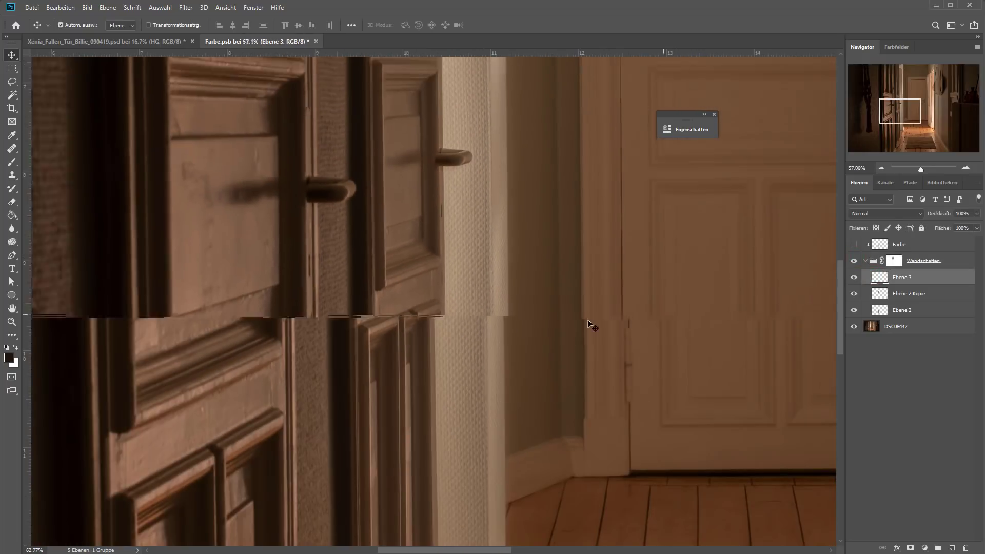
scroll(591, 325, down, 1)
click(854, 278)
click(854, 293)
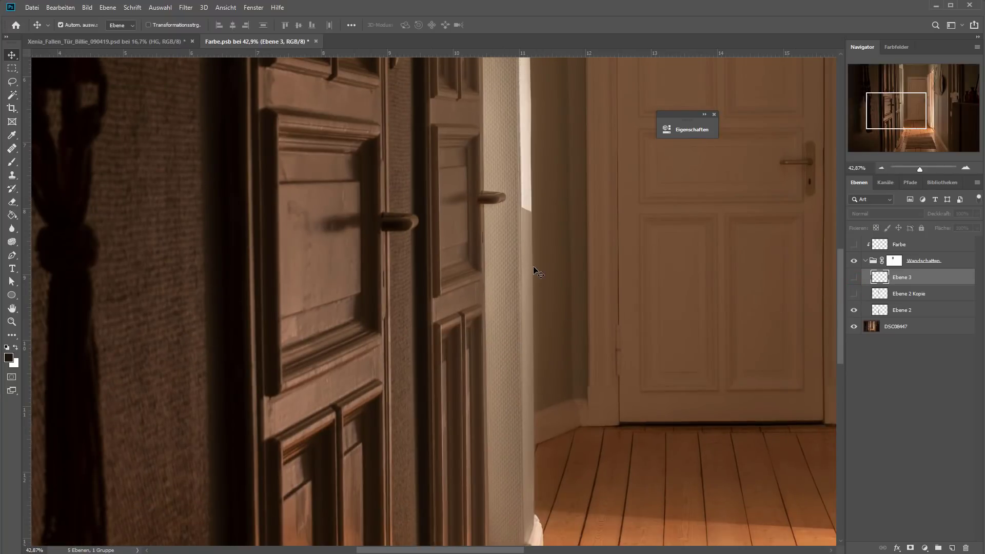
scroll(534, 272, up, 3)
scroll(534, 275, up, 3)
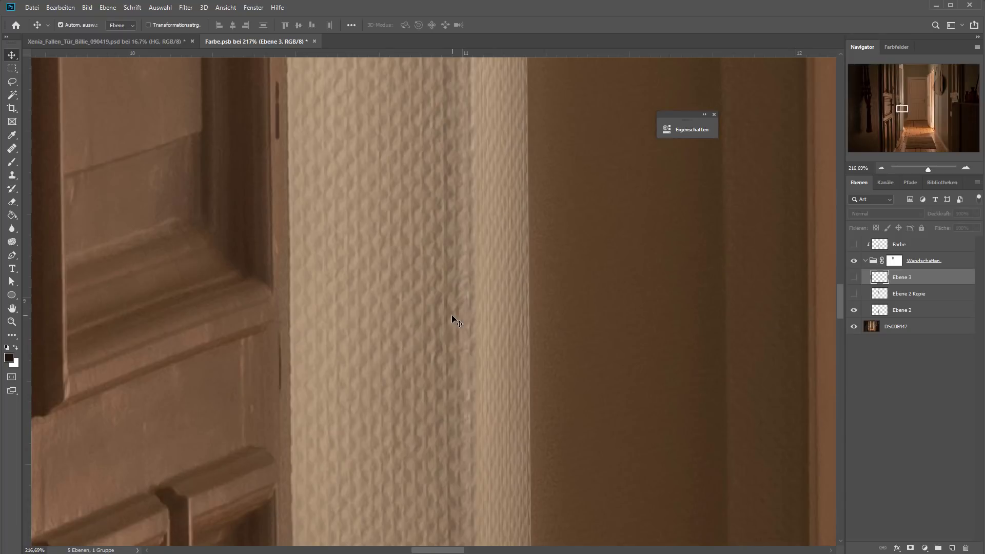
click(854, 294)
- Show the Farbe layer again and close the Farbe.psb document without saving
scroll(525, 330, down, 2)
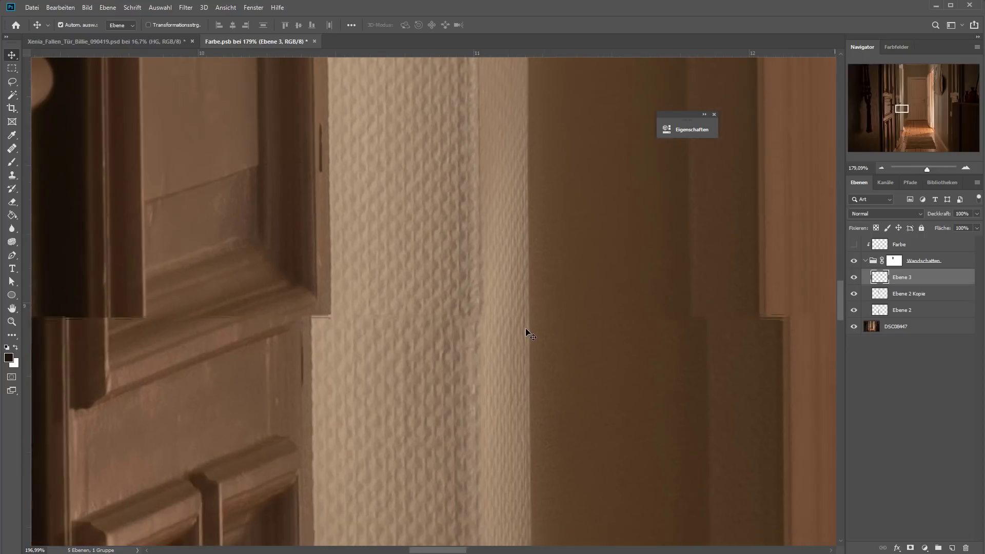
scroll(499, 302, down, 2)
scroll(498, 301, down, 3)
scroll(501, 306, down, 3)
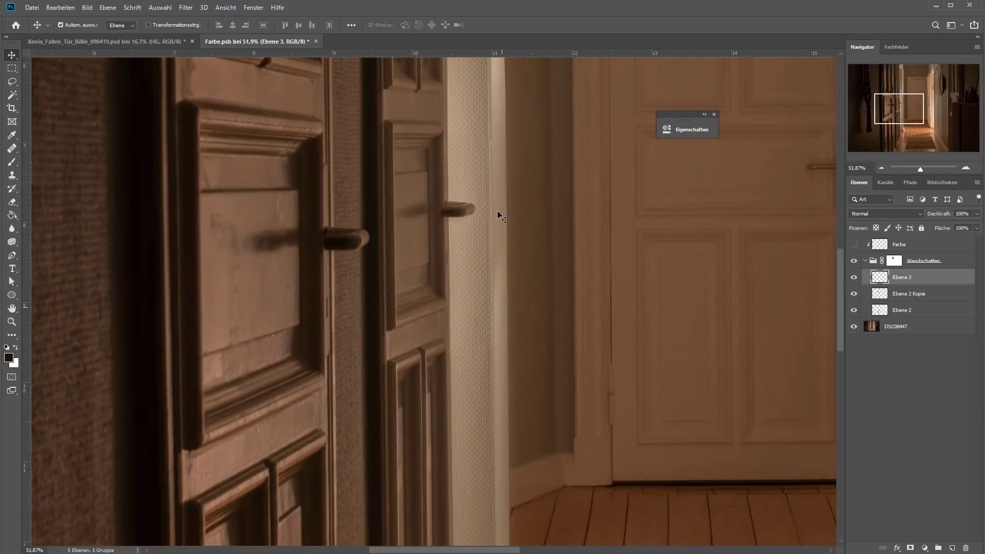
click(853, 245)
click(316, 42)
click(513, 220)
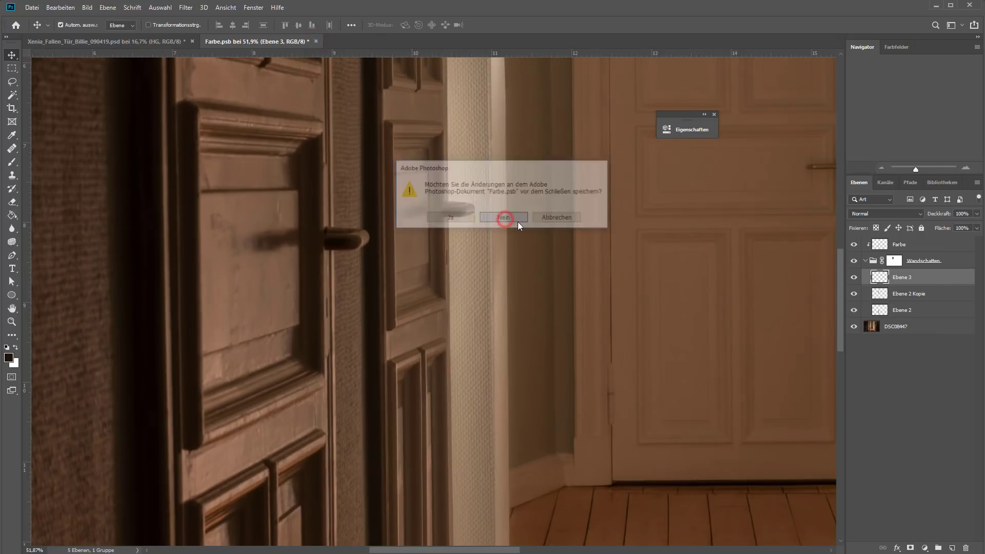
scroll(908, 483, down, 1)
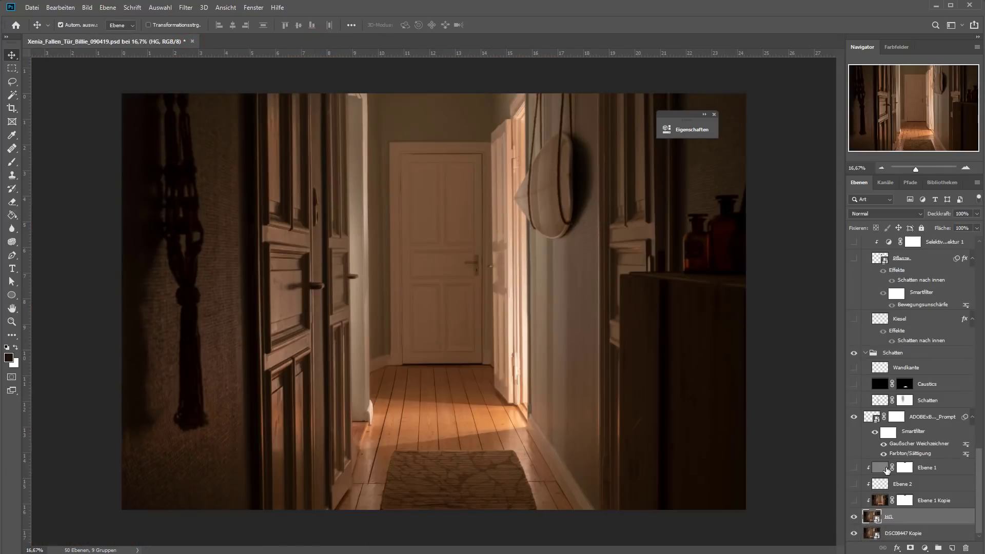
click(853, 517)
- Turn on Ebene 1 Kopie, Ebene 2, Ebene 1 and Ebene 0 Kopie so the leaping woman appears
scroll(329, 302, up, 2)
scroll(329, 302, up, 1)
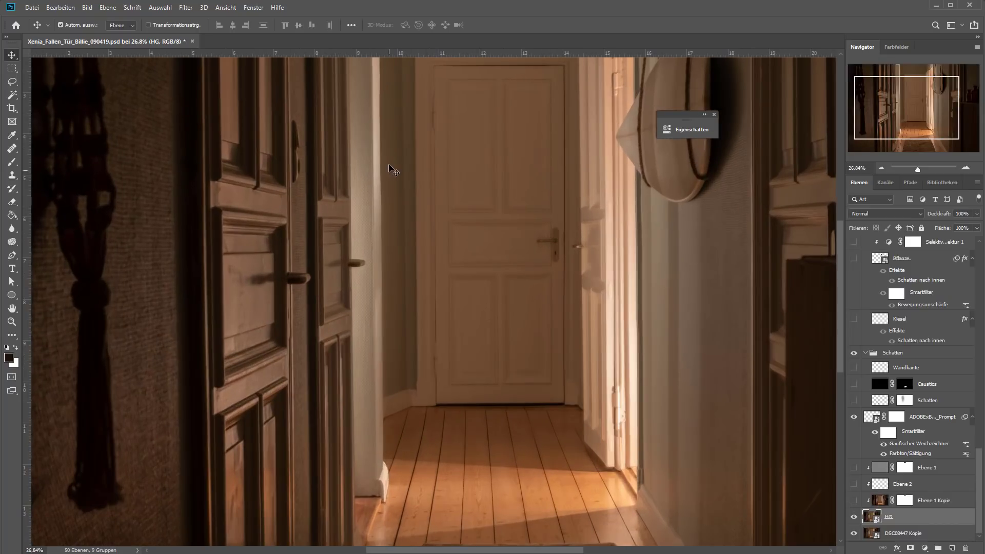
click(854, 500)
drag(855, 500, 854, 468)
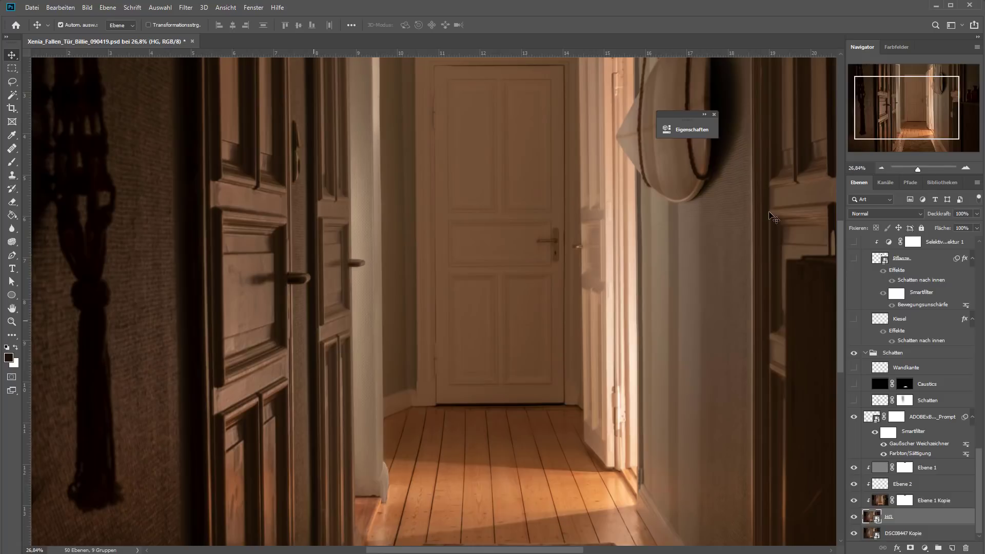
scroll(912, 366, up, 2)
scroll(912, 365, up, 3)
scroll(911, 365, up, 3)
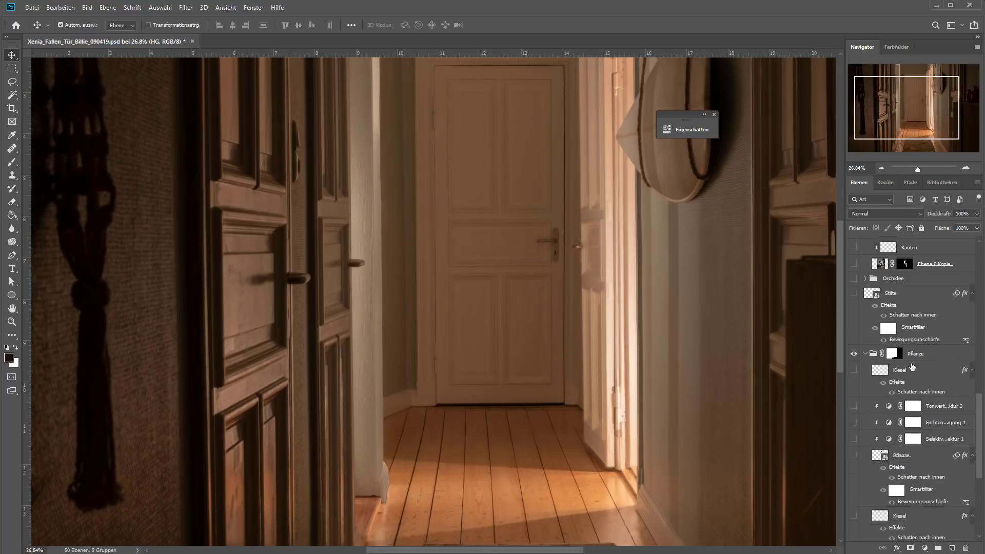
scroll(912, 365, up, 2)
scroll(916, 389, up, 3)
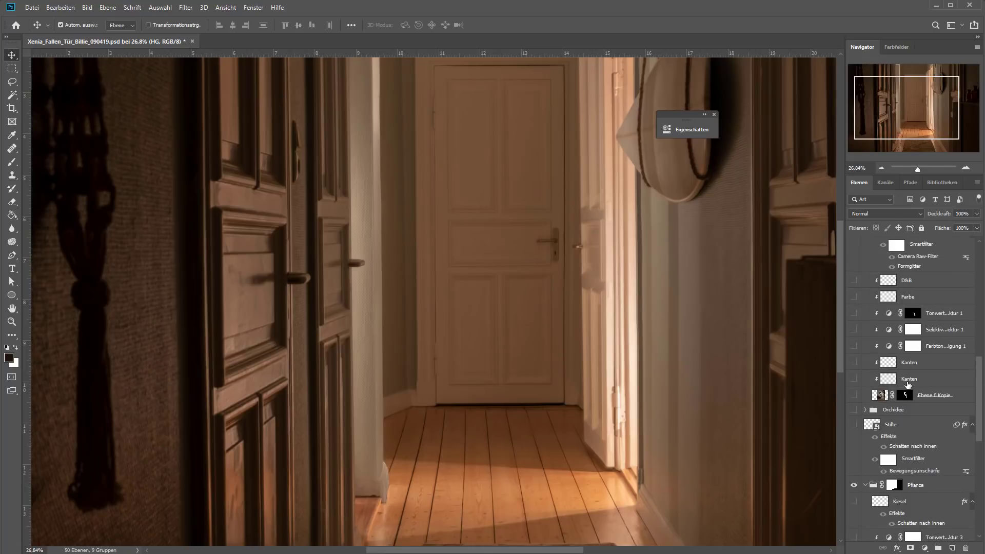
scroll(862, 403, up, 3)
click(853, 445)
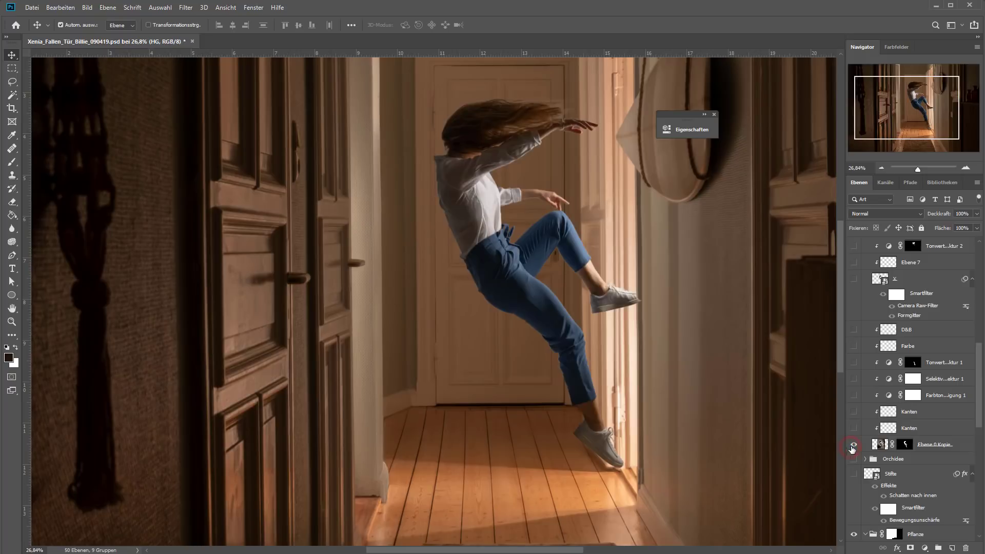
- Disable the woman layer's mask to see the full studio photo, then re-enable it
shift+click(907, 446)
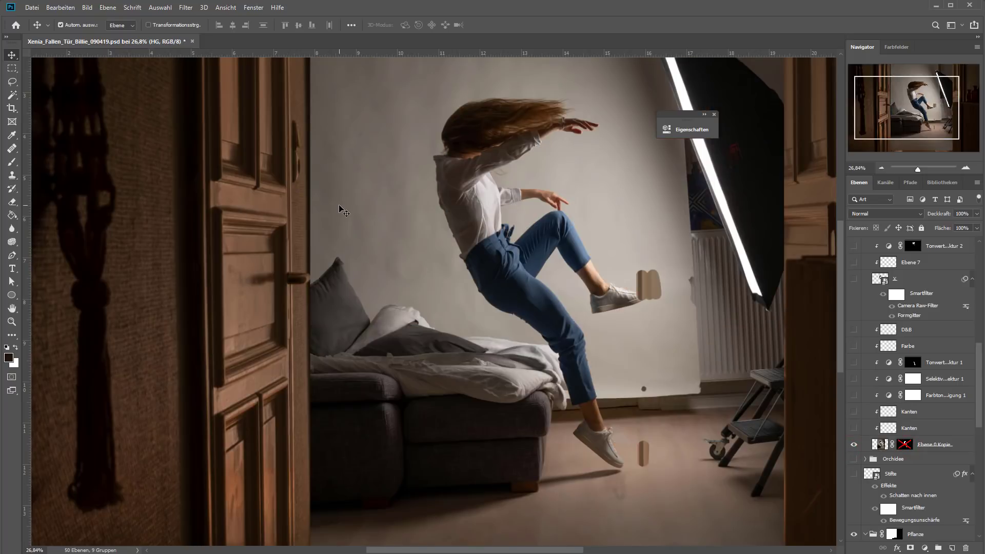
scroll(379, 224, down, 2)
scroll(379, 224, down, 1)
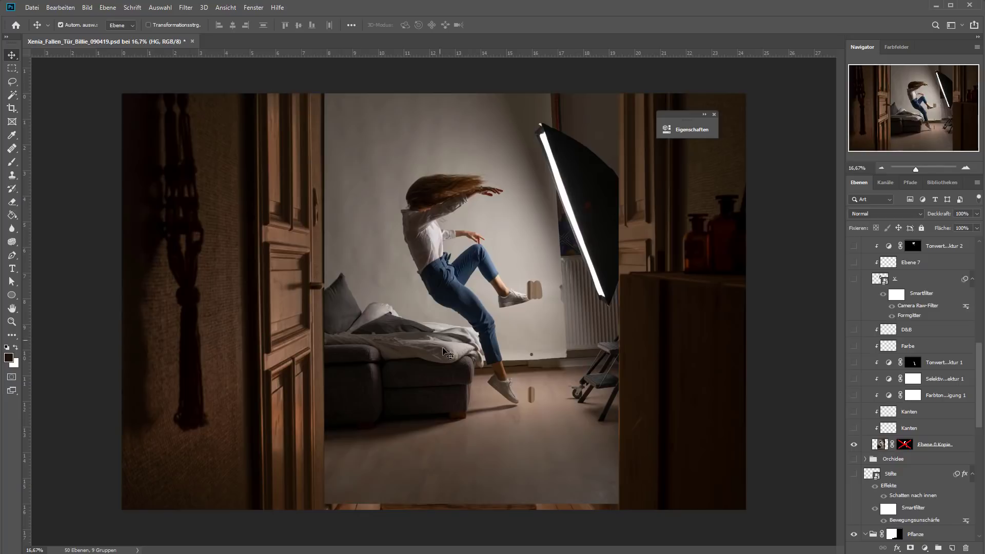
scroll(444, 352, up, 1)
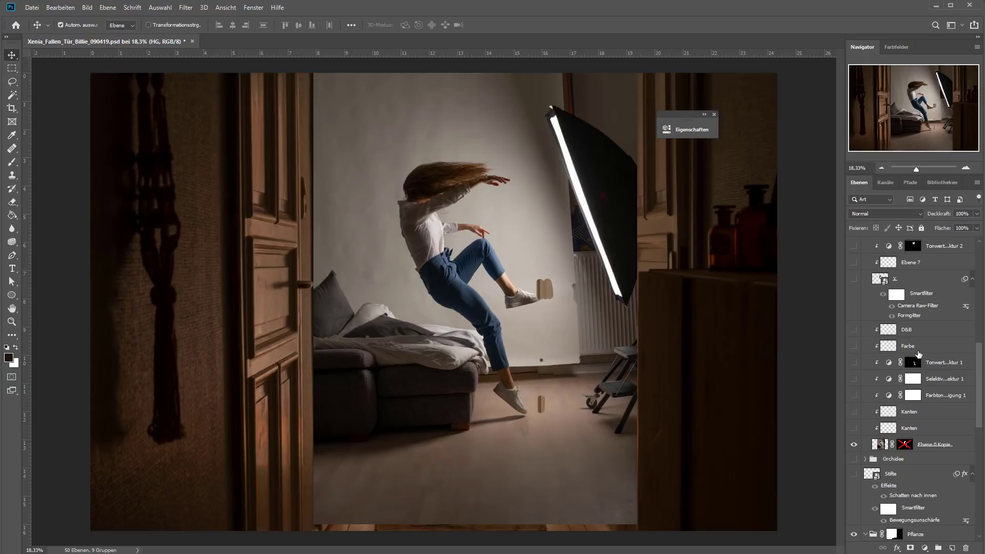
shift+click(901, 447)
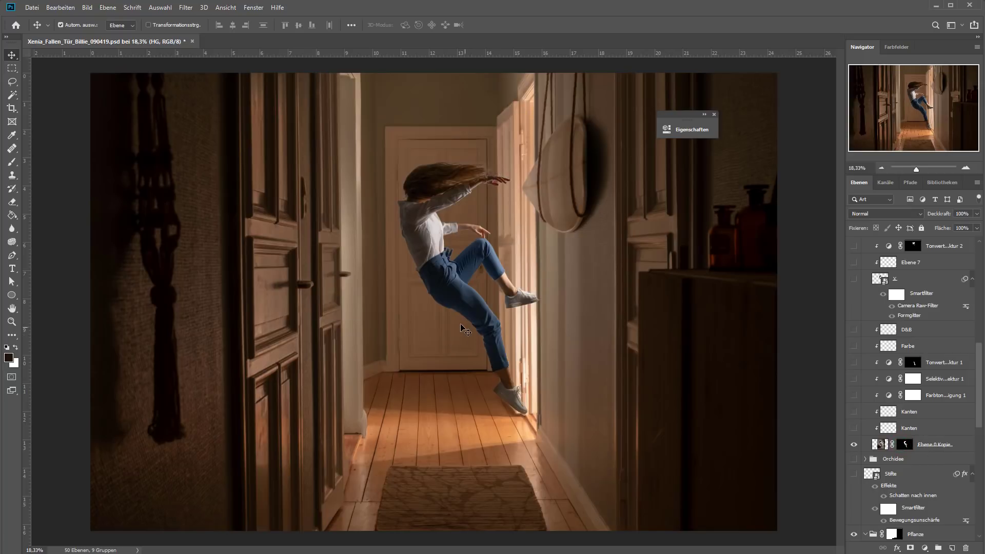
scroll(465, 330, down, 1)
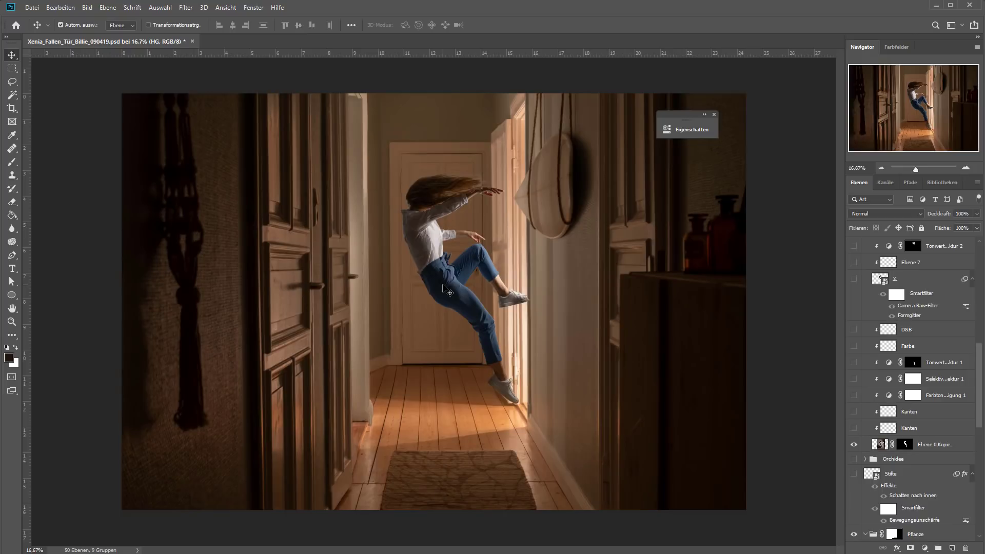
scroll(445, 176, up, 10)
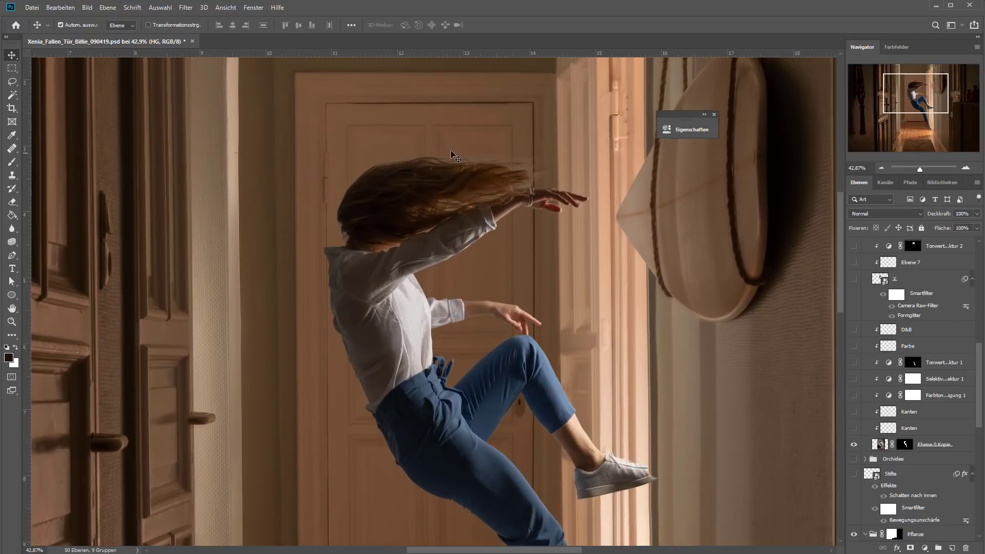
- Make the woman layer's image, rather than its mask, the active target
right_click(904, 445)
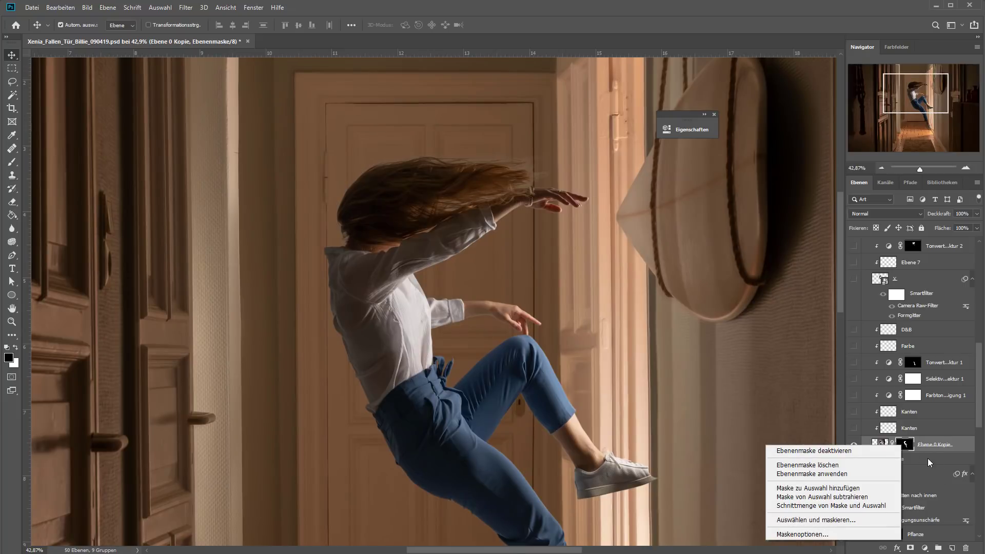
click(927, 458)
click(881, 444)
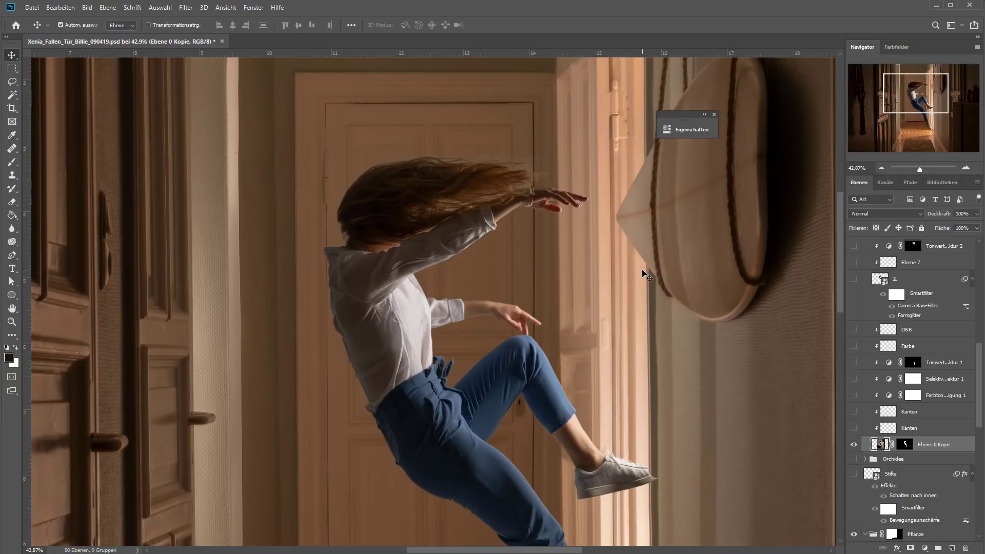
scroll(484, 333, down, 1)
scroll(482, 324, down, 1)
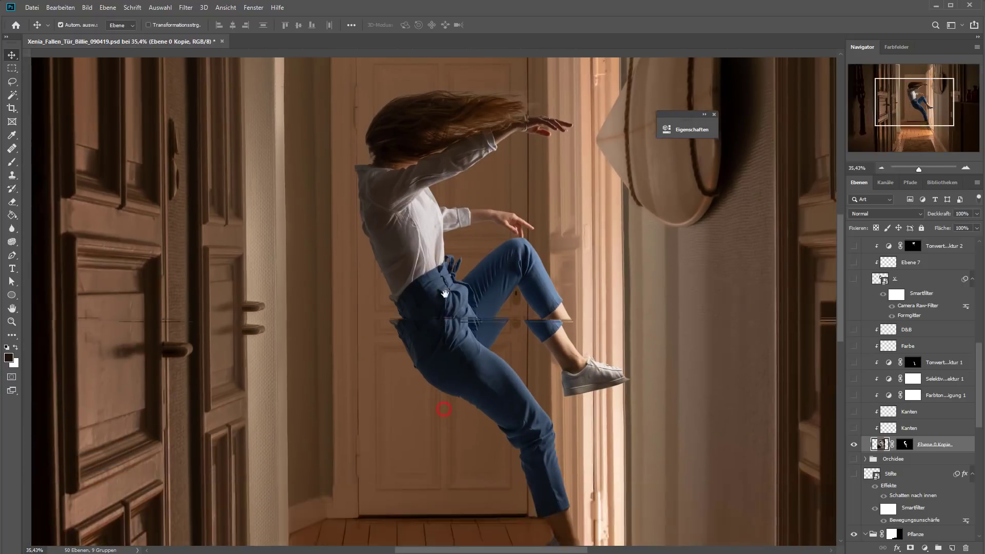
scroll(481, 313, down, 1)
scroll(479, 305, down, 1)
scroll(479, 306, down, 1)
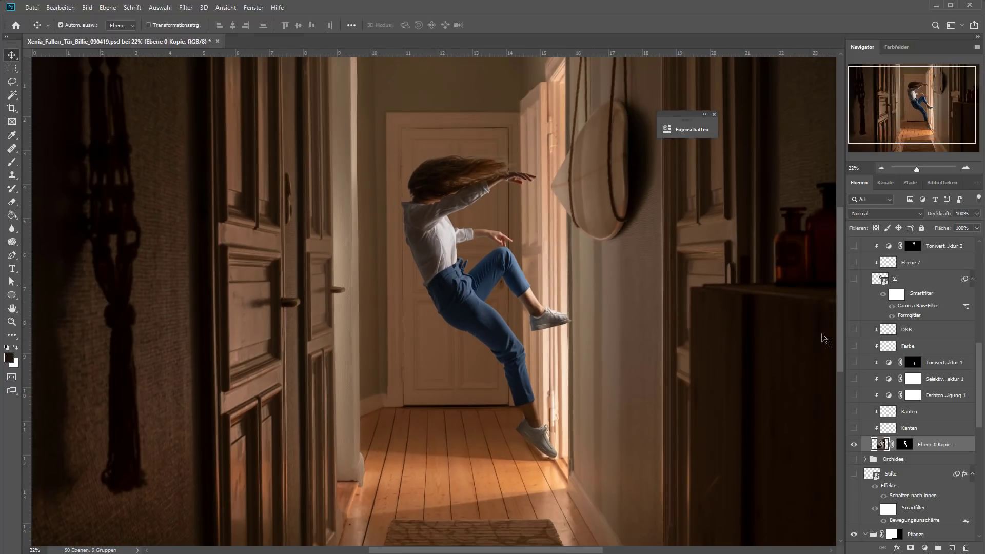
- Turn on both Kanten edge layers, then hide the upper one to compare
drag(854, 428, 853, 414)
click(854, 411)
click(925, 416)
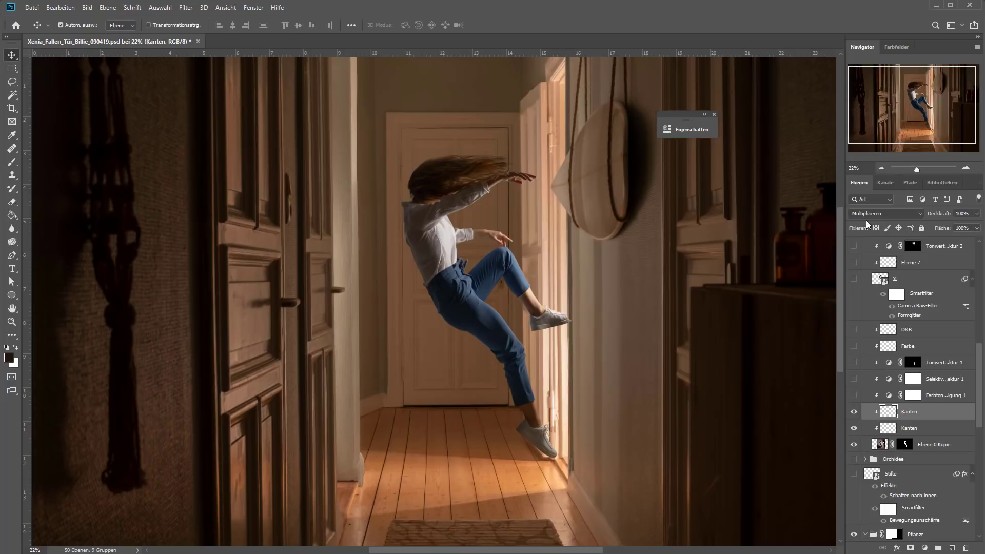
click(854, 413)
- Compare the hair edges with the mask off, re-show upper Kanten, fit the view, show Farbton/Sättigung
drag(490, 155, 609, 213)
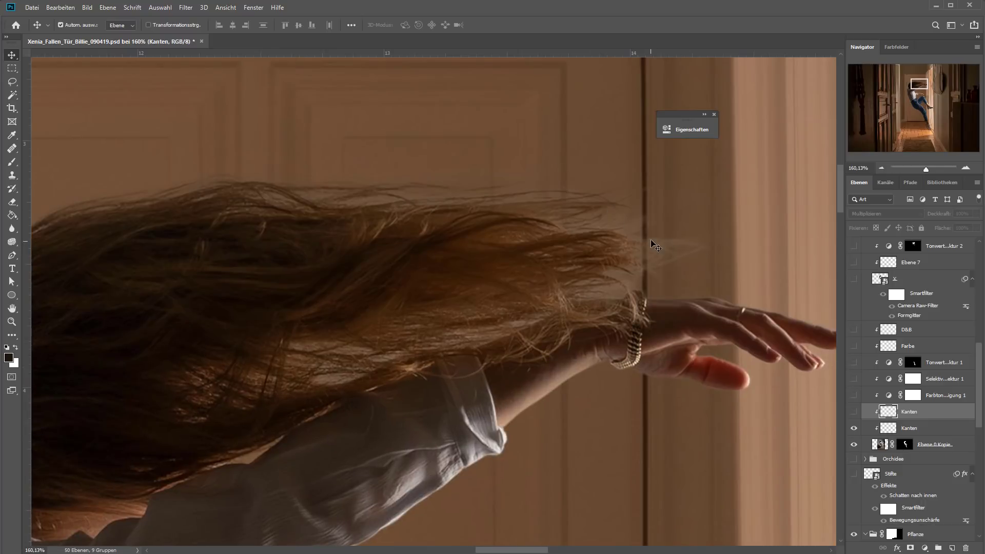
shift+click(906, 448)
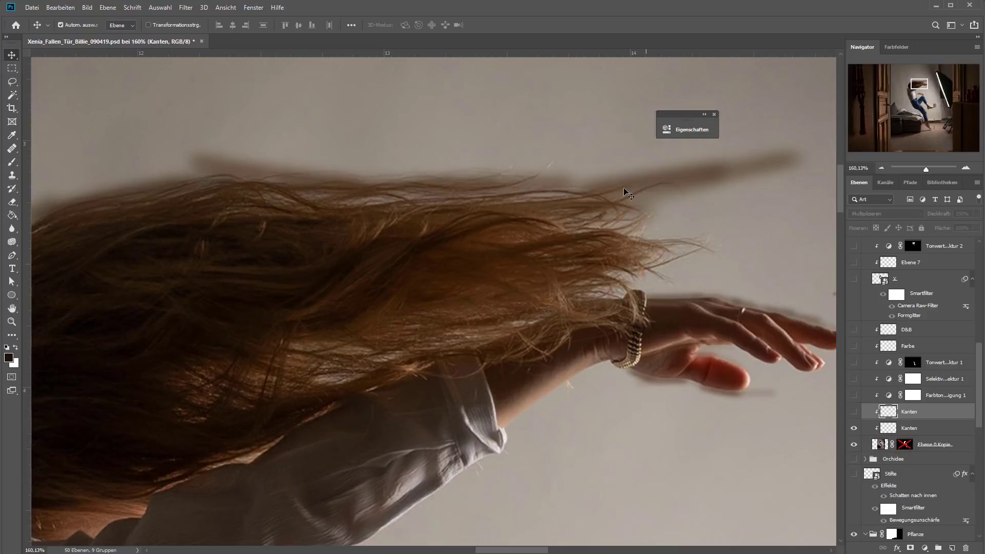
shift+click(906, 446)
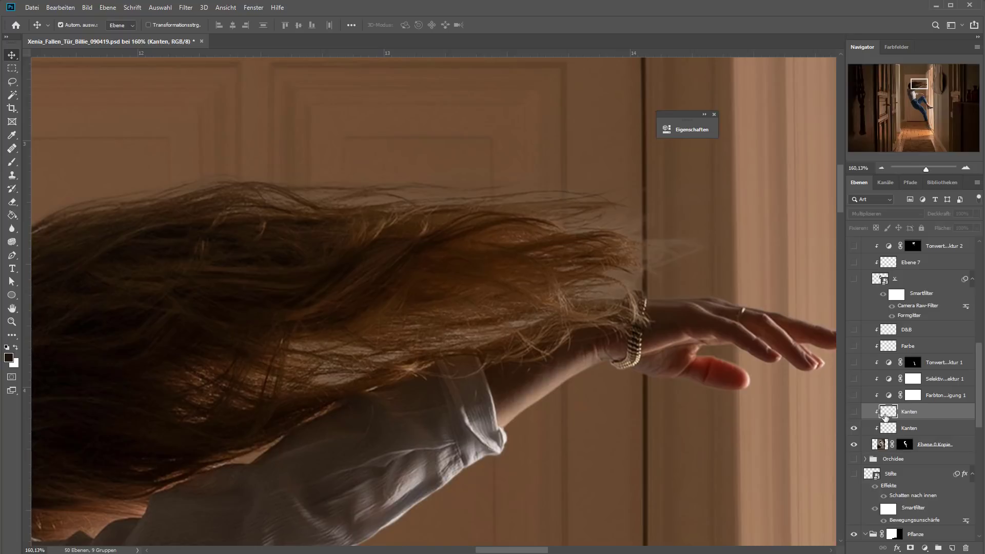
click(854, 412)
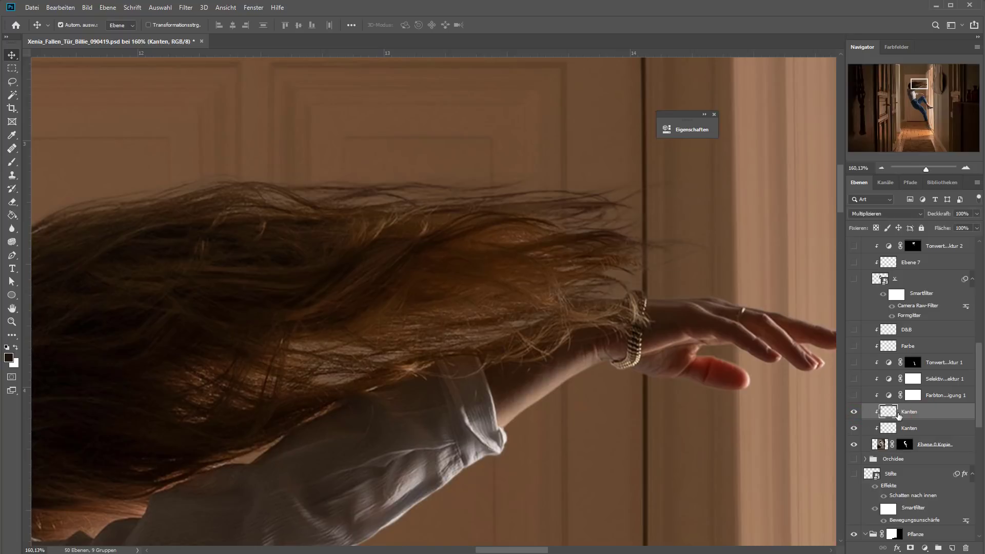
key(ctrl+0)
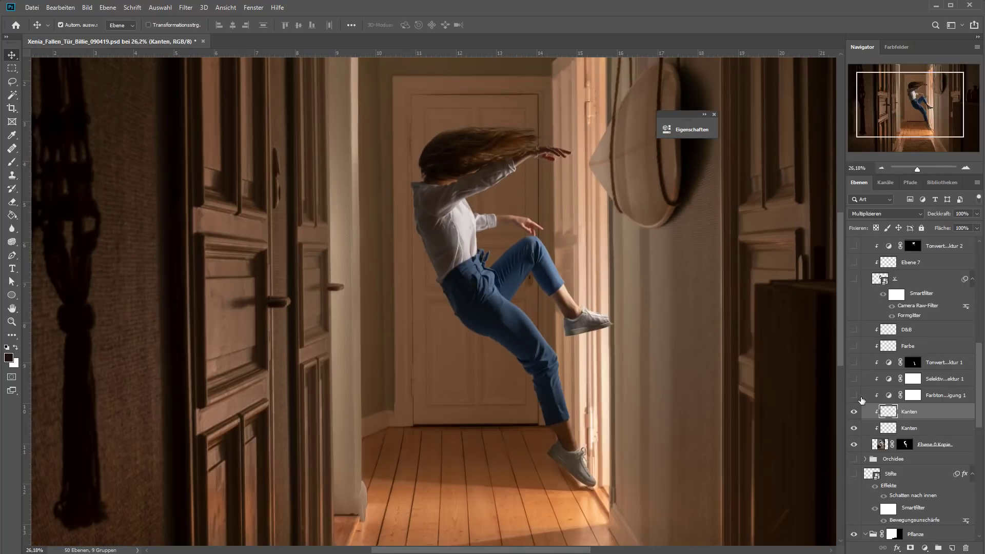
click(854, 395)
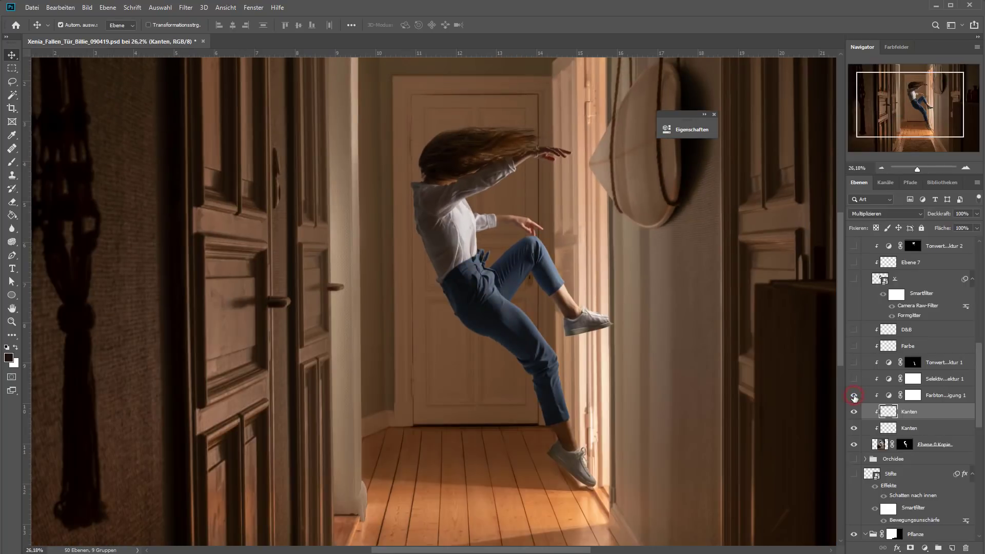
- Turn on Farbton/Sättigung 1 and Selektive Farbkorrektur 1, inspecting its Reds settings in Eigenschaften
click(912, 395)
click(854, 395)
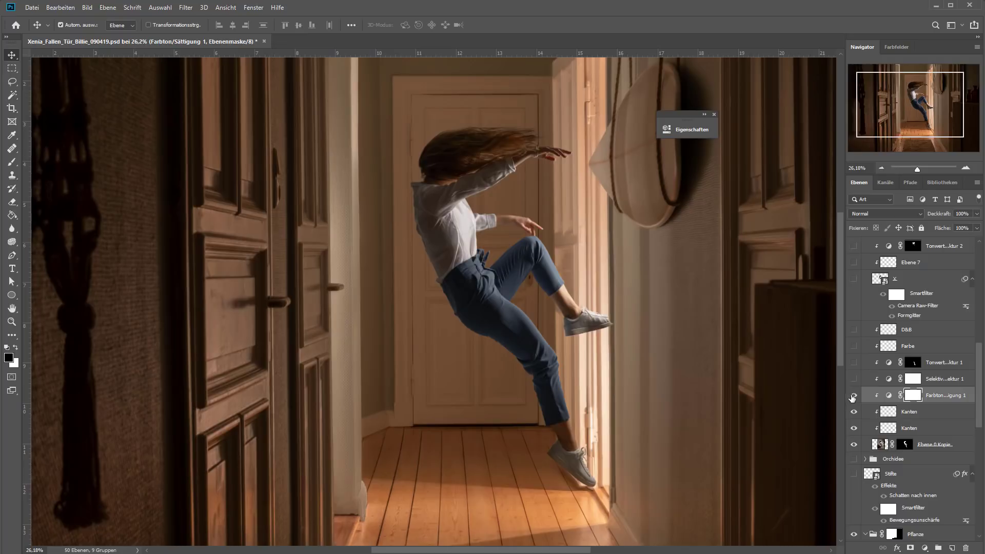
click(855, 379)
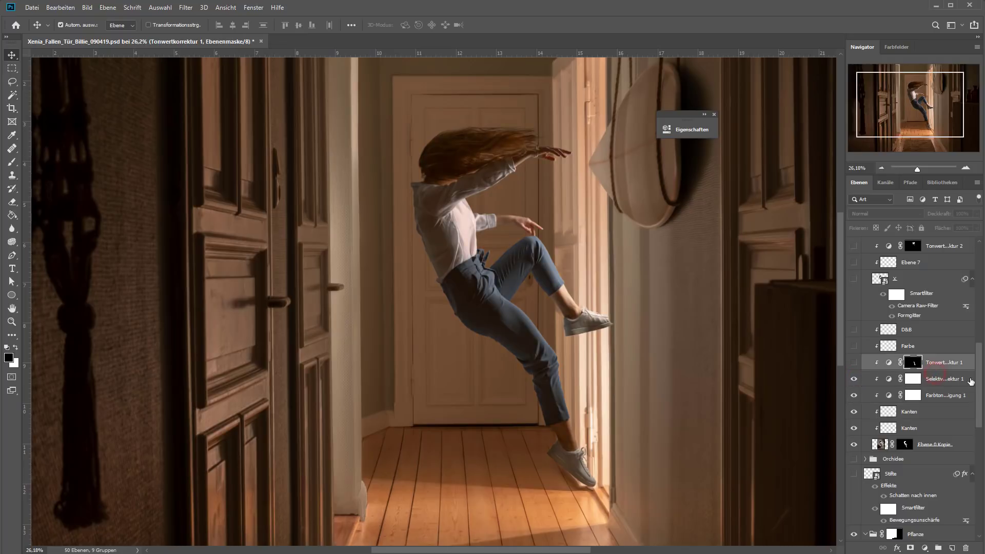
click(944, 379)
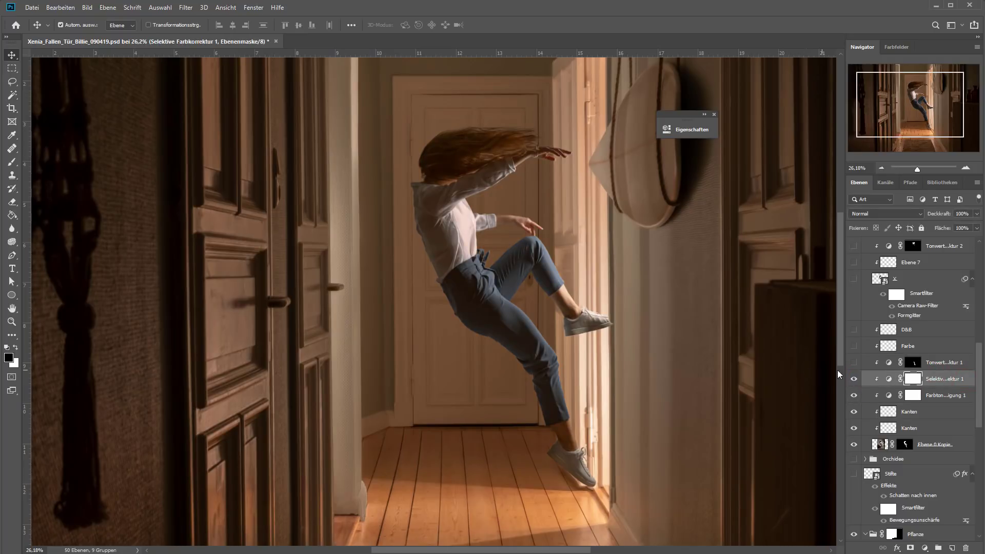
double_click(889, 379)
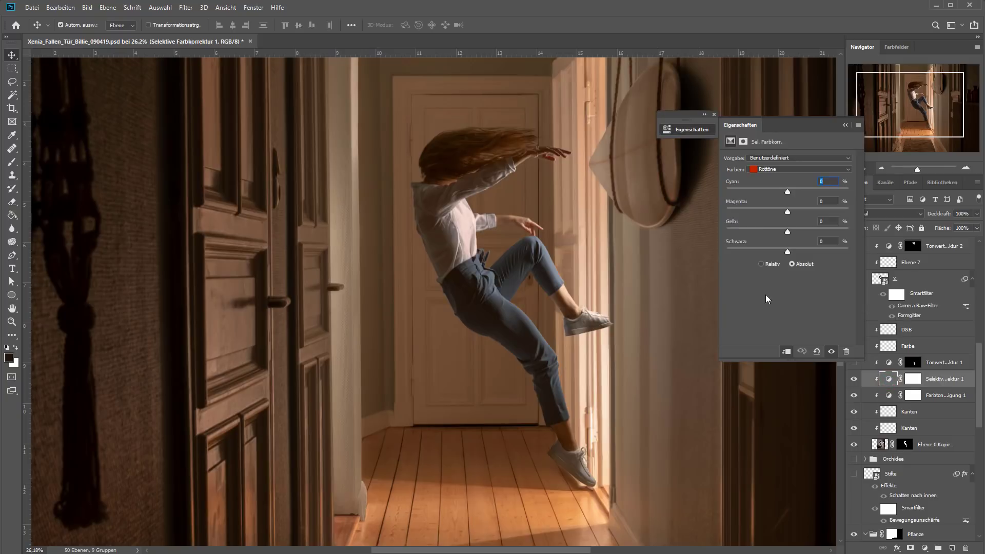
click(769, 172)
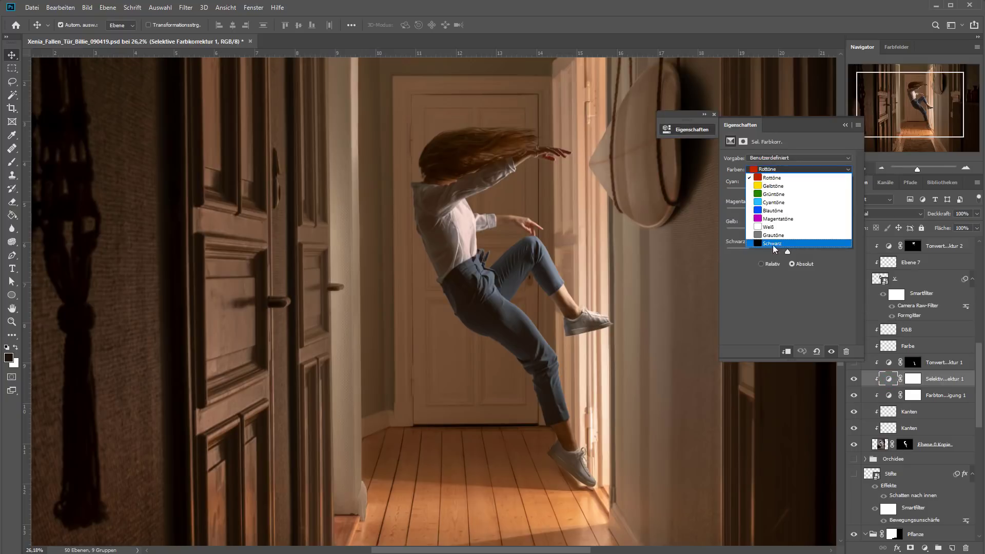
click(792, 128)
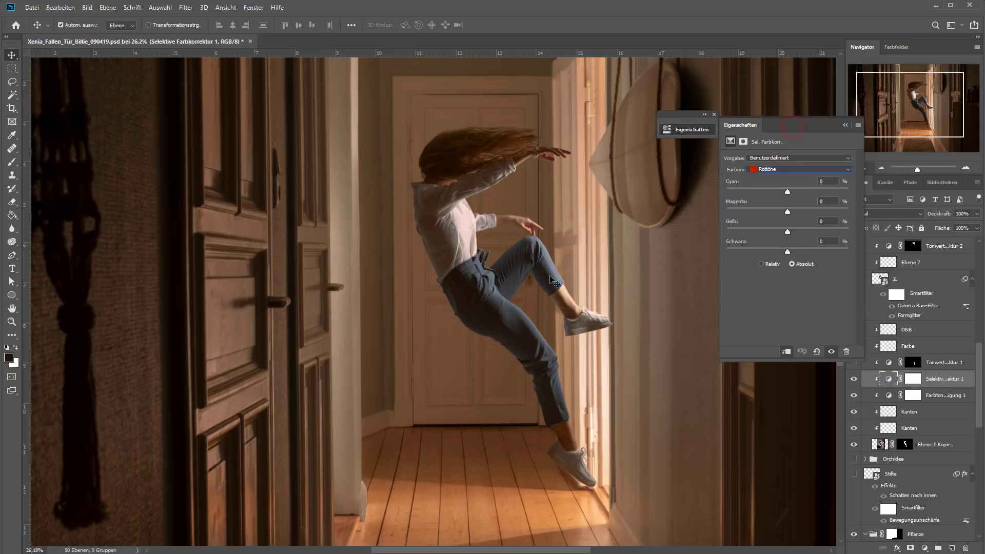
click(847, 127)
click(713, 115)
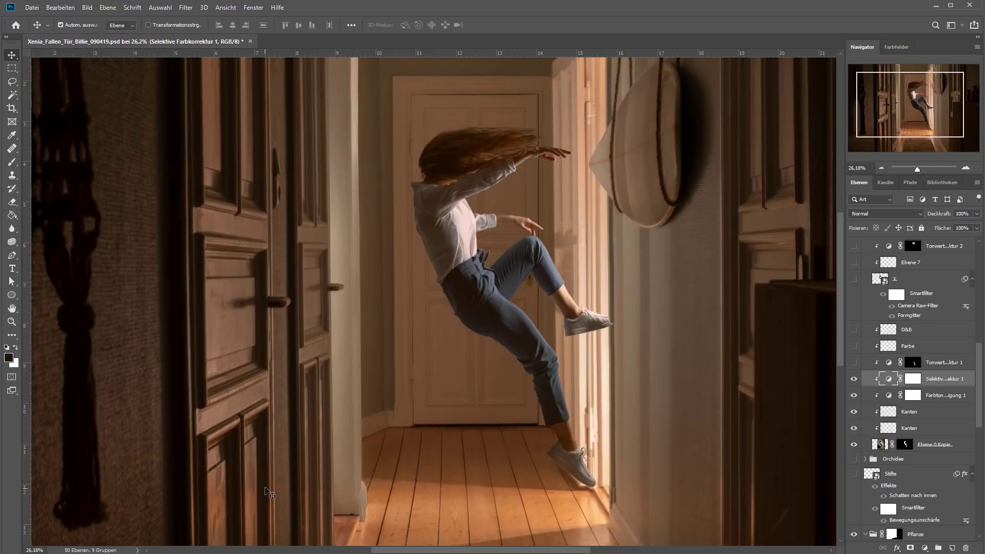
- Sample the door gap's dark brown as foreground colour and check it in the Farbwähler
scroll(267, 496, up, 3)
scroll(267, 496, up, 1)
scroll(275, 474, up, 3)
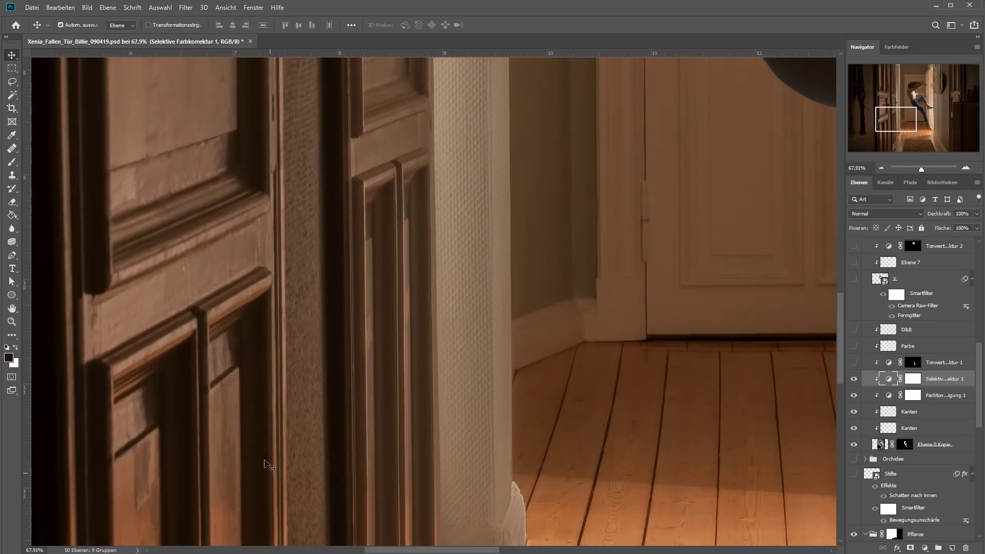
scroll(274, 466, up, 4)
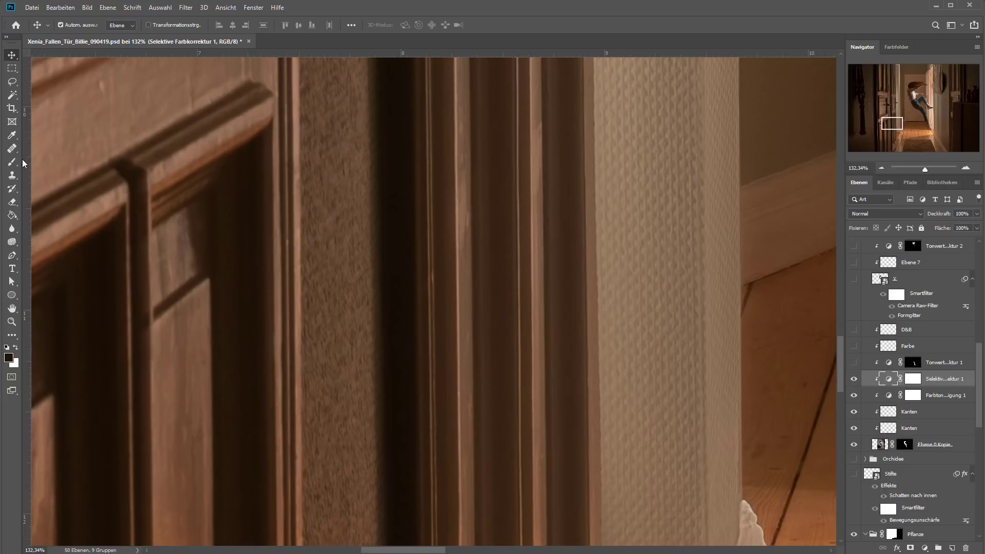
click(12, 135)
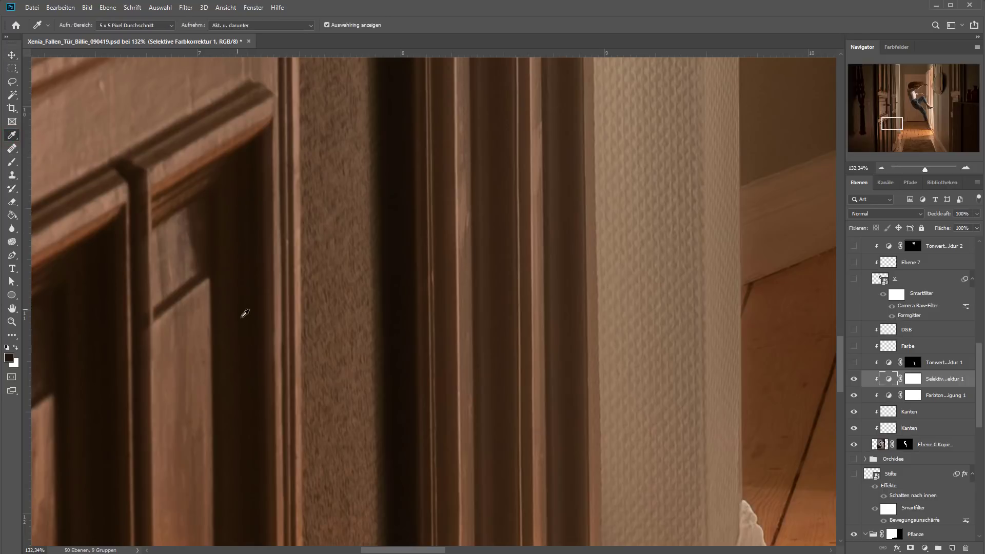
click(250, 282)
click(9, 358)
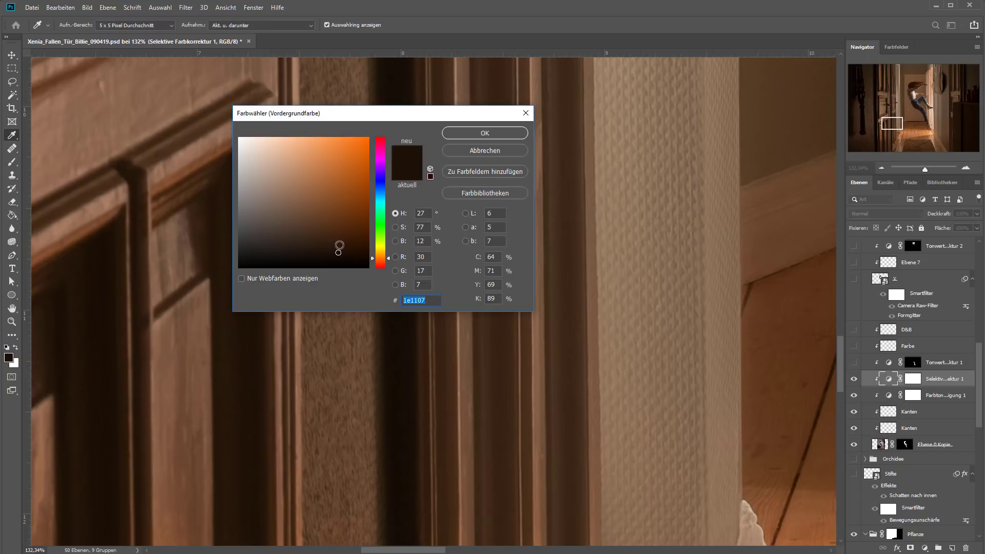
click(500, 151)
scroll(575, 271, down, 5)
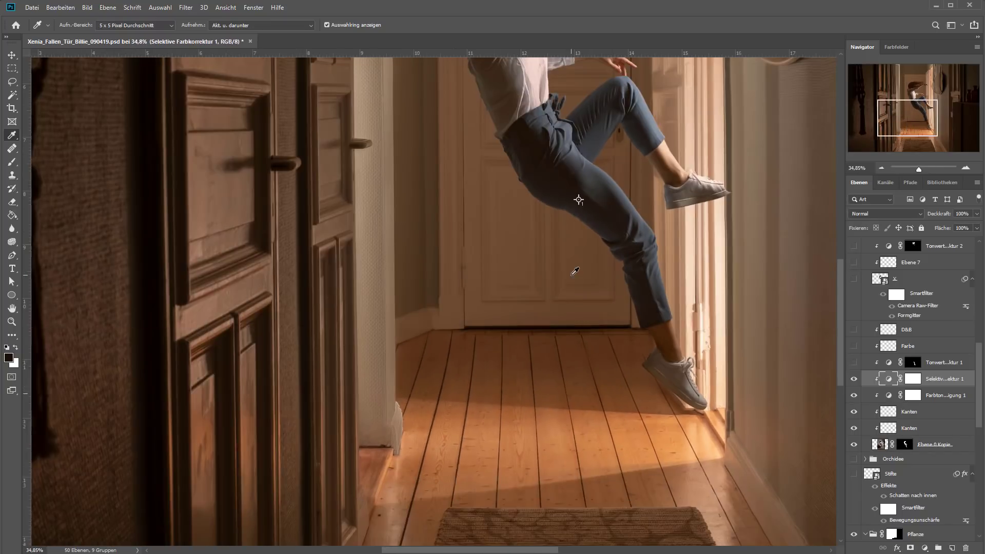
drag(579, 200, 522, 329)
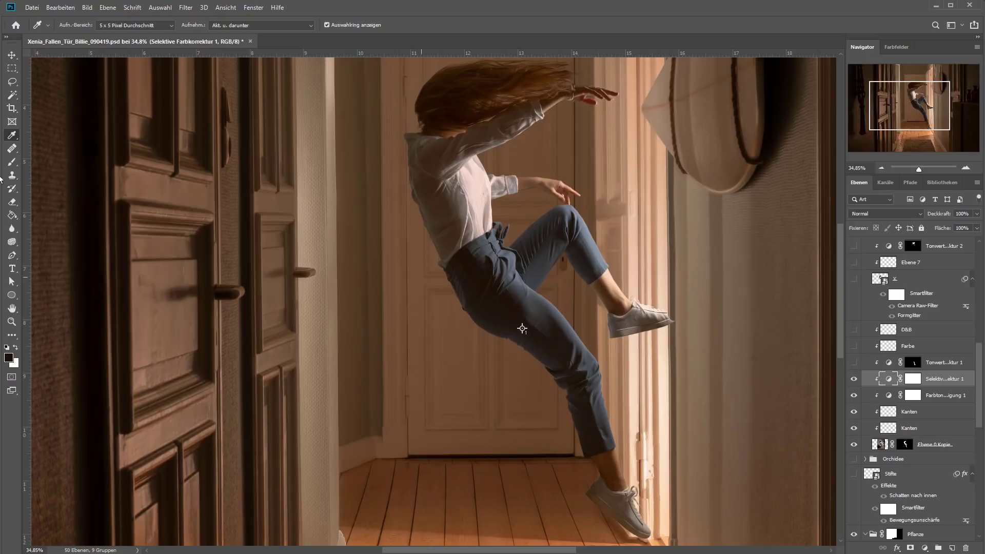
click(11, 55)
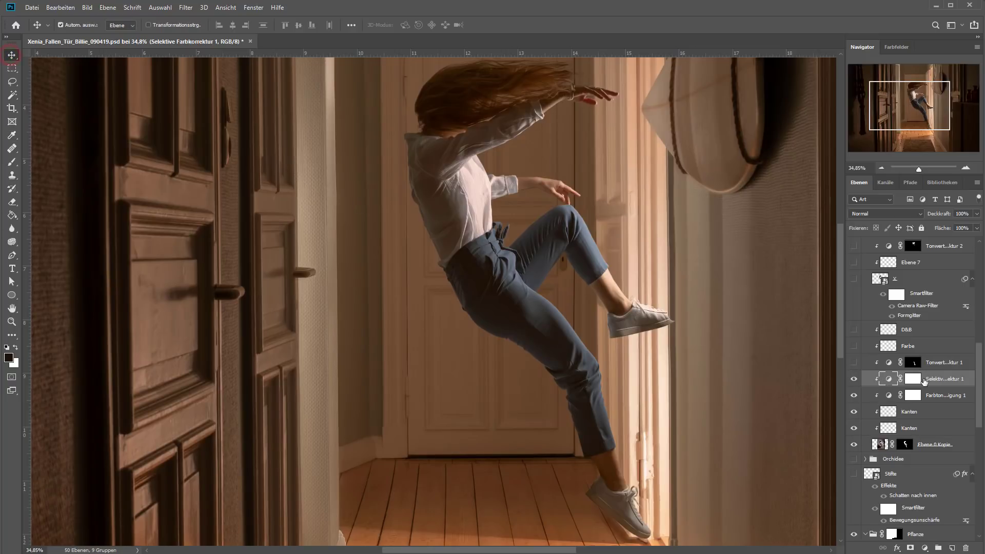
- Turn on the Levels adjustment, toggling it to compare the brightened legs
click(854, 362)
scroll(632, 385, down, 1)
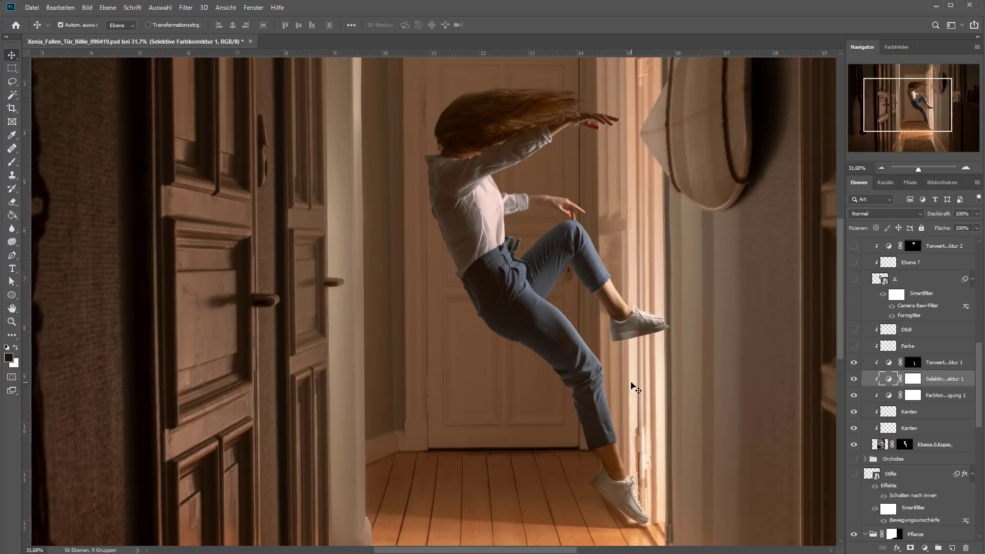
click(944, 364)
click(854, 362)
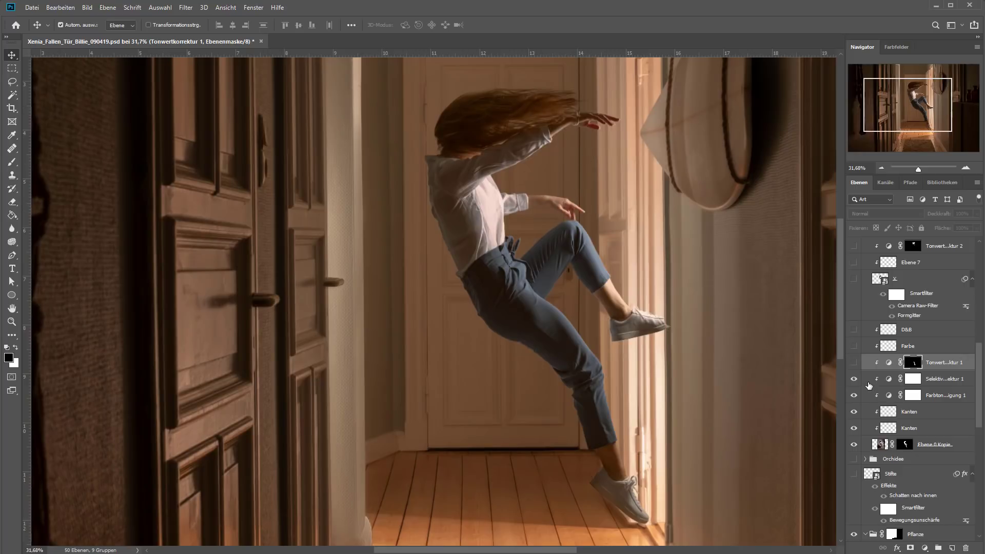
click(854, 362)
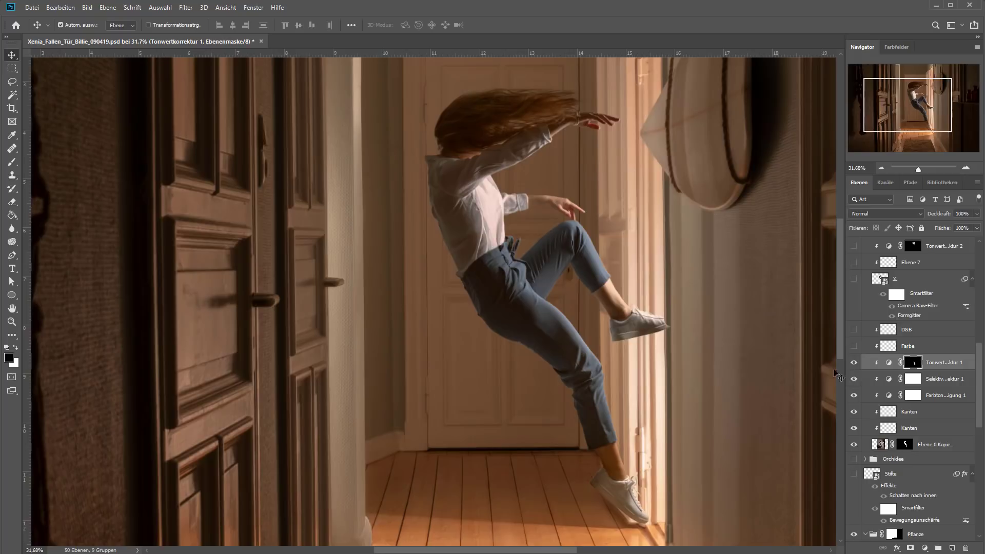
click(854, 362)
scroll(604, 370, down, 2)
scroll(600, 363, down, 1)
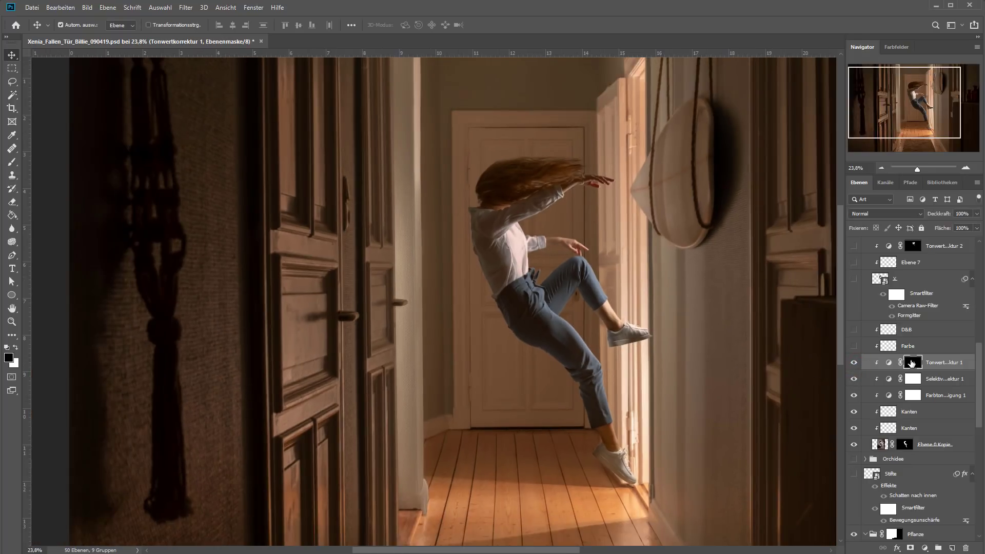
- Show the Farbe colour layer, toggling it off and on to compare
click(854, 350)
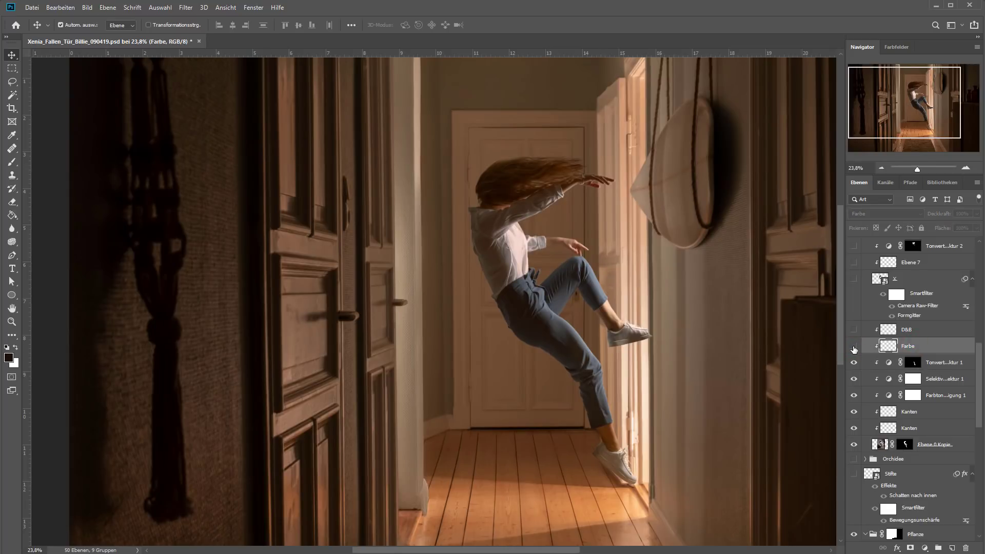
click(854, 349)
scroll(512, 272, up, 15)
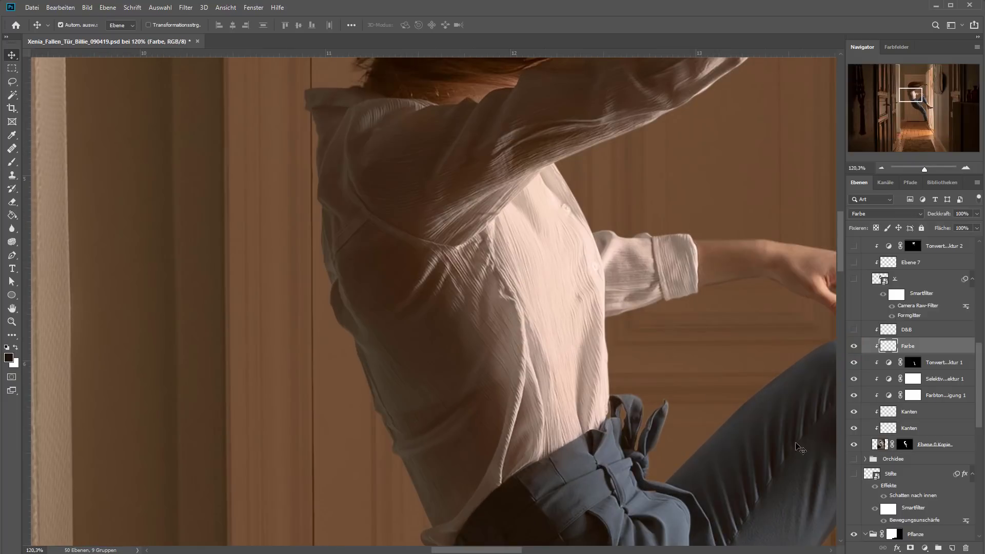
click(854, 347)
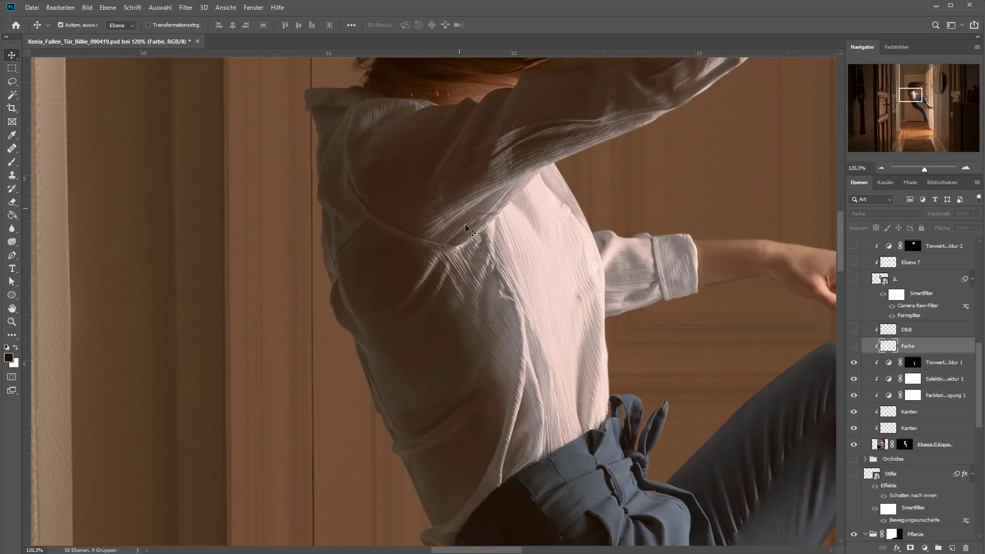
click(854, 346)
scroll(547, 323, down, 12)
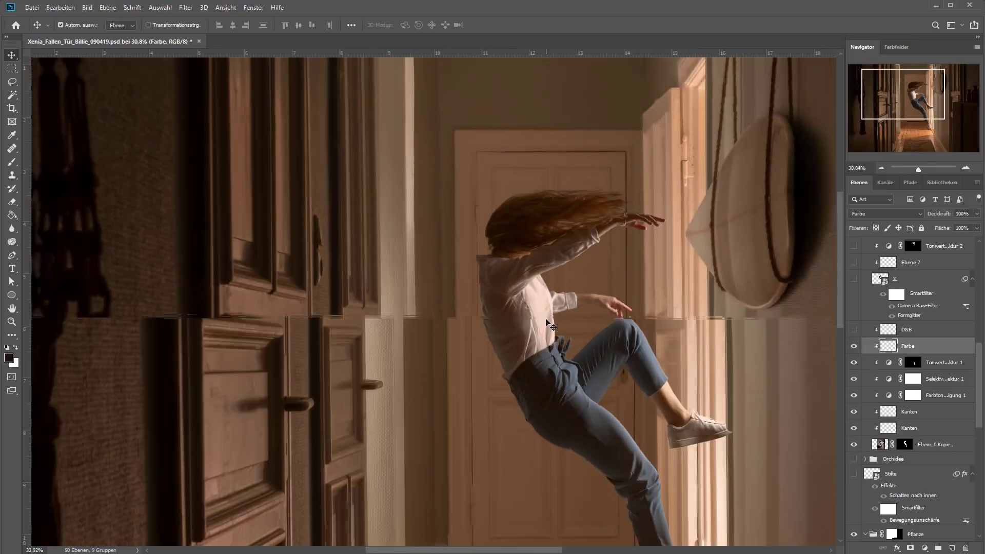
scroll(547, 323, down, 5)
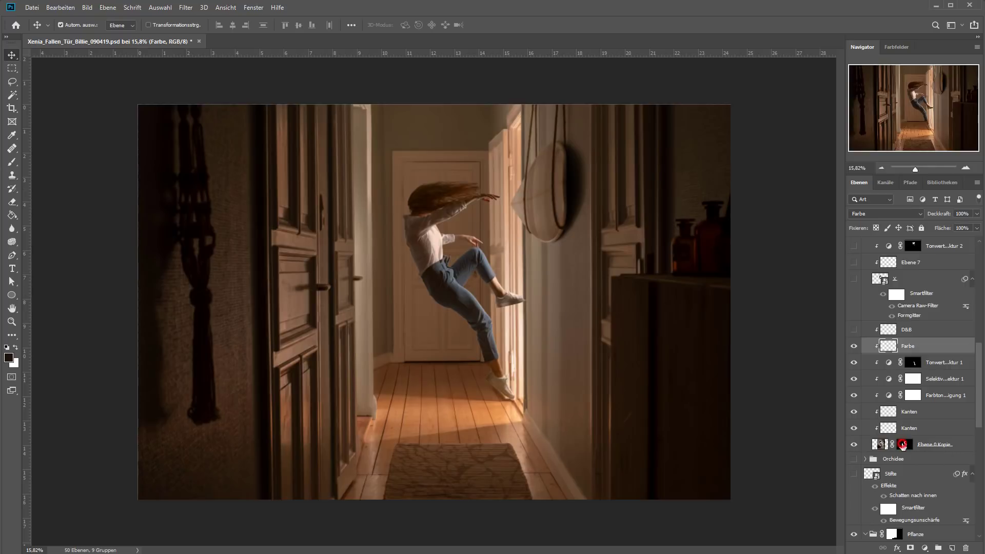
- Compare against the studio shot by toggling the Ebene 0 Kopie mask, then show the D&B layer
shift+click(904, 444)
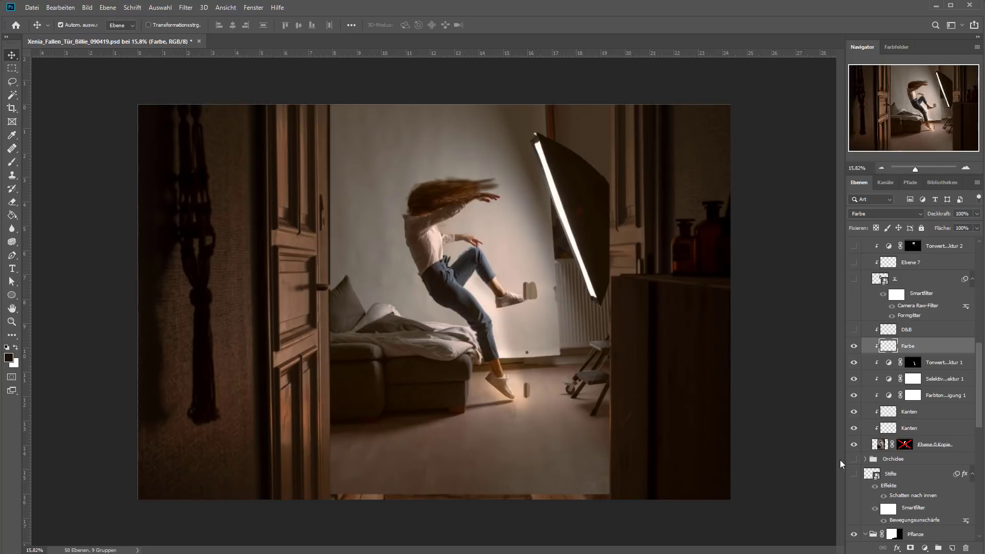
shift+click(906, 449)
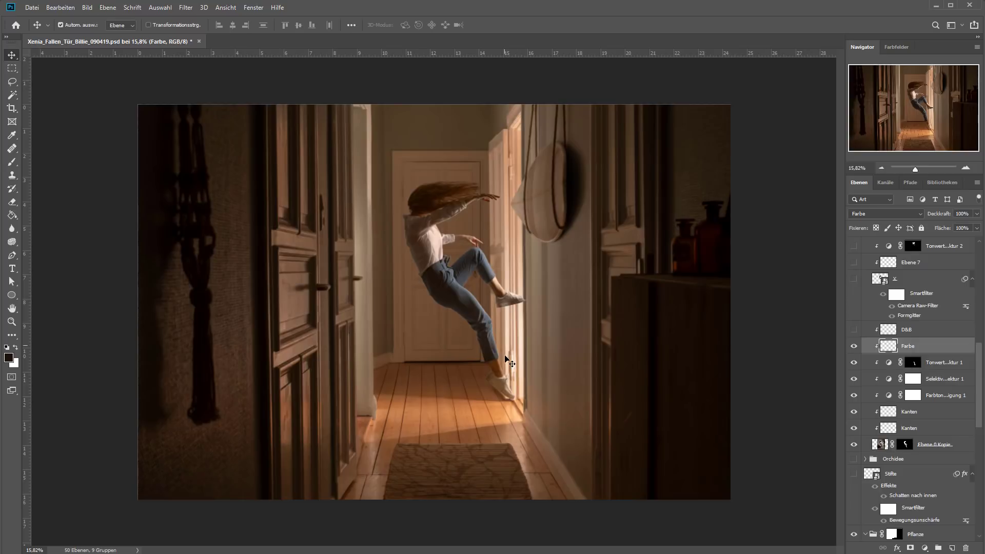
shift+click(906, 450)
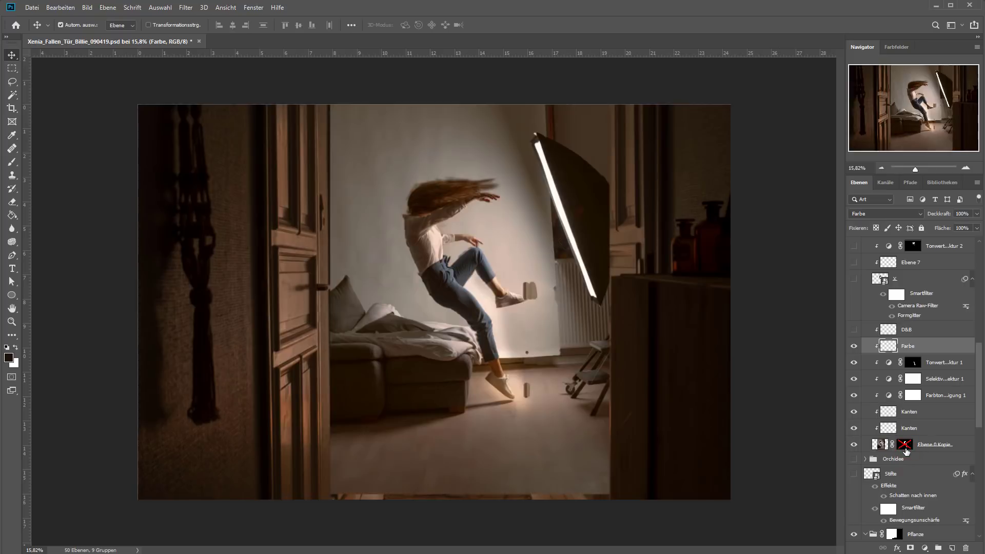
shift+click(905, 450)
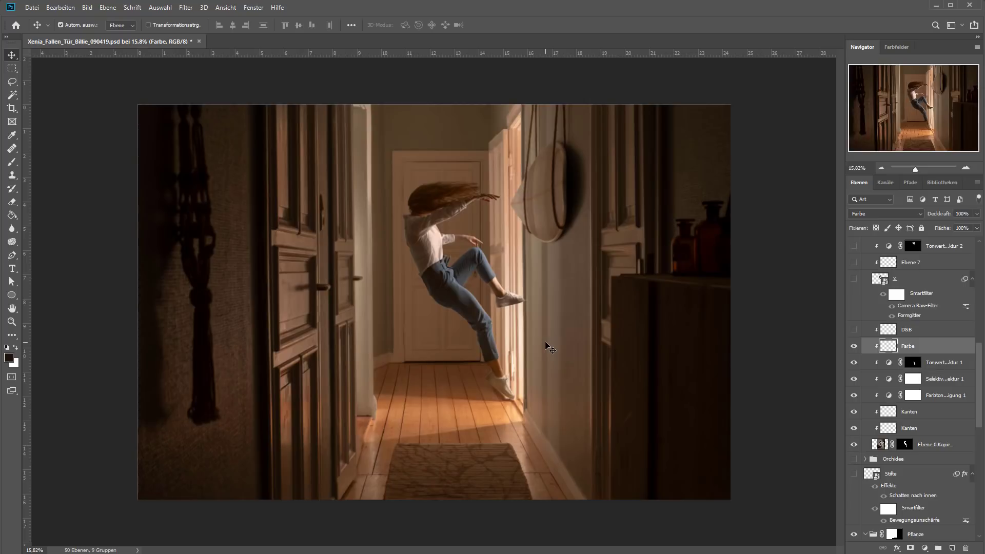
scroll(545, 340, up, 3)
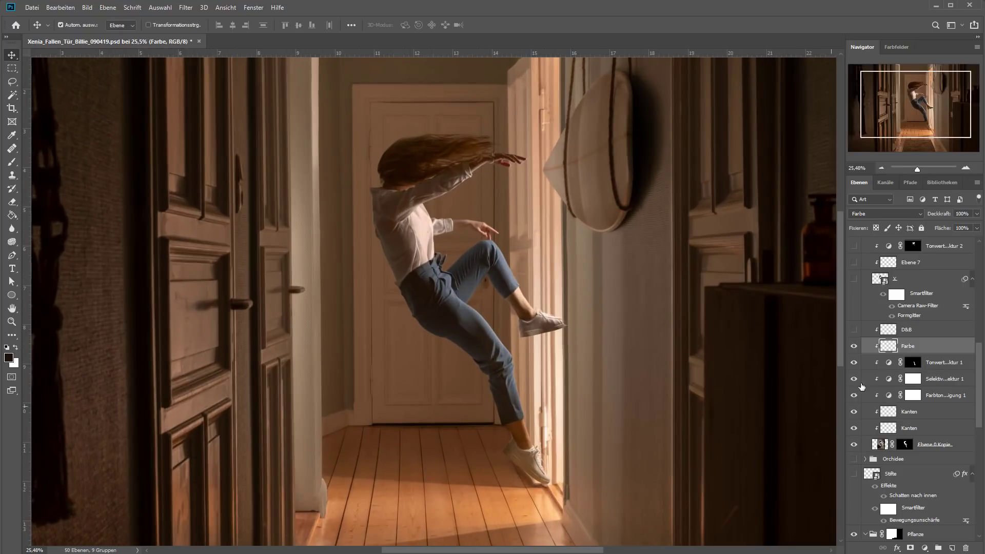
click(853, 330)
click(853, 331)
- Select the D&B layer and briefly disable then re-enable the X group's mask
click(890, 331)
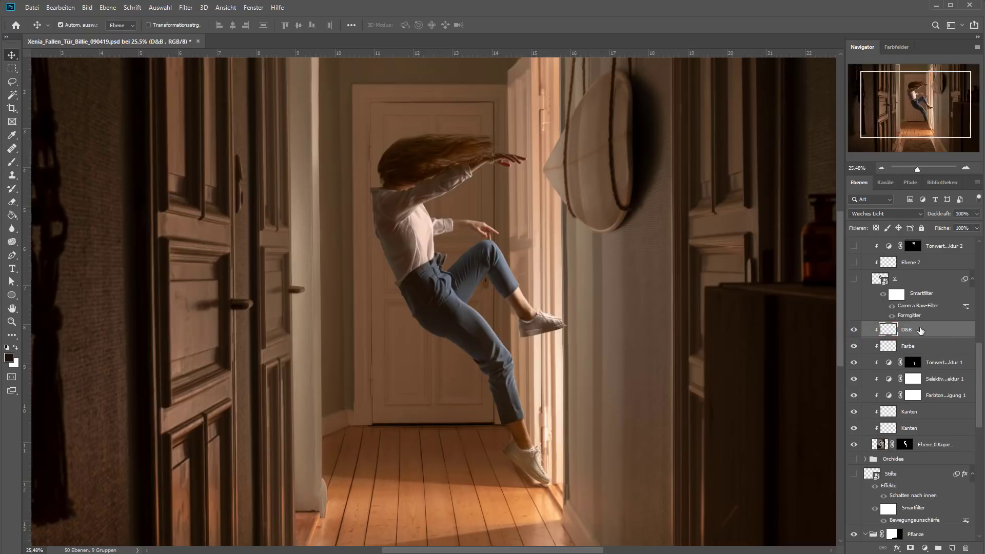
scroll(916, 329, up, 2)
scroll(914, 327, up, 2)
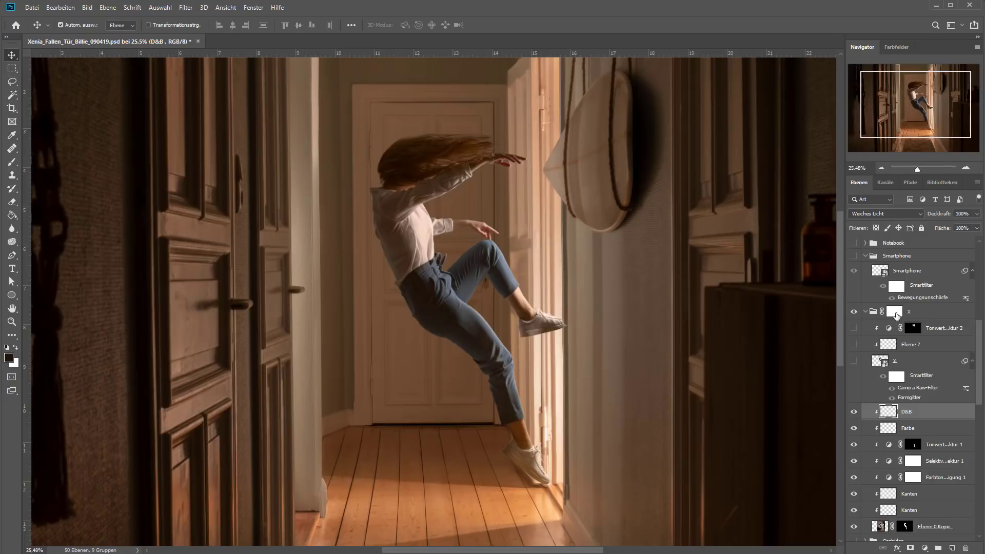
shift+click(896, 314)
shift+click(894, 311)
scroll(561, 297, up, 3)
scroll(538, 252, up, 2)
scroll(542, 263, down, 5)
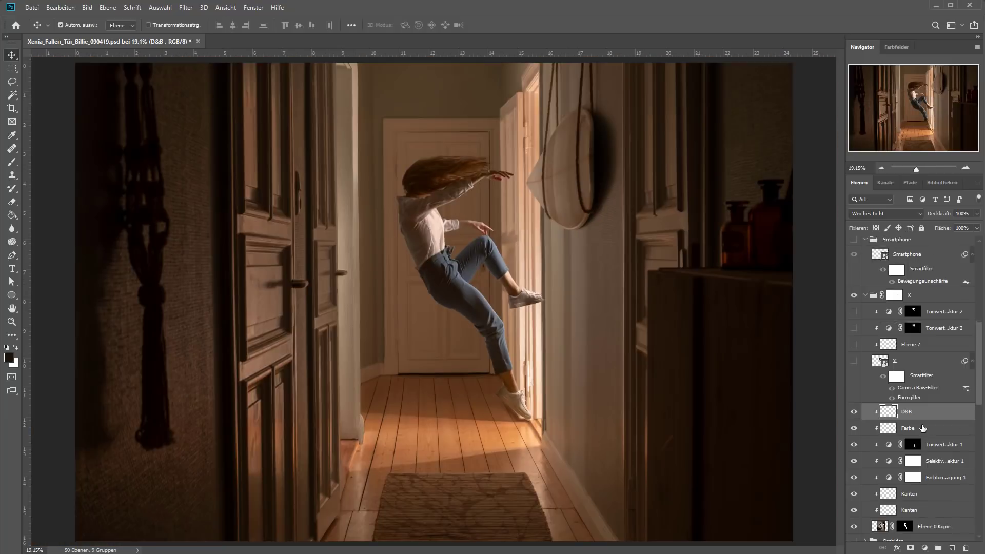
scroll(892, 244, down, 2)
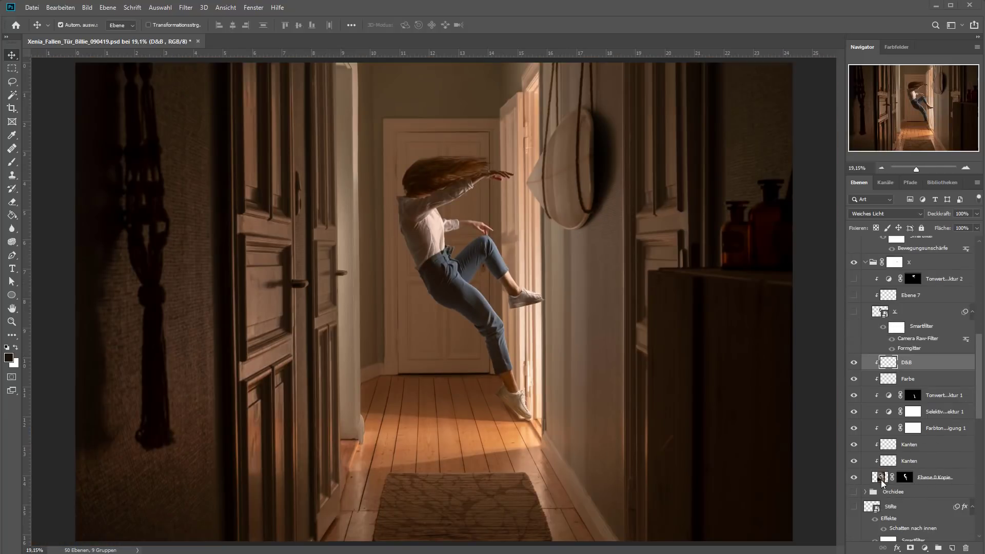
- Hide Ebene 0 Kopie and its adjustment layers, and show the x smart-object figure
click(853, 478)
drag(854, 460, 854, 362)
click(853, 312)
scroll(581, 368, up, 1)
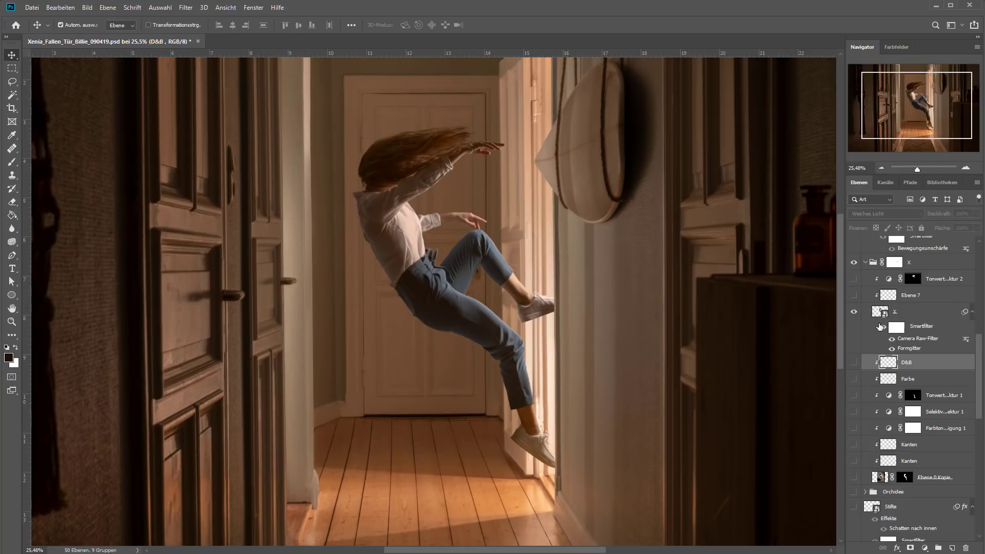
scroll(544, 303, up, 1)
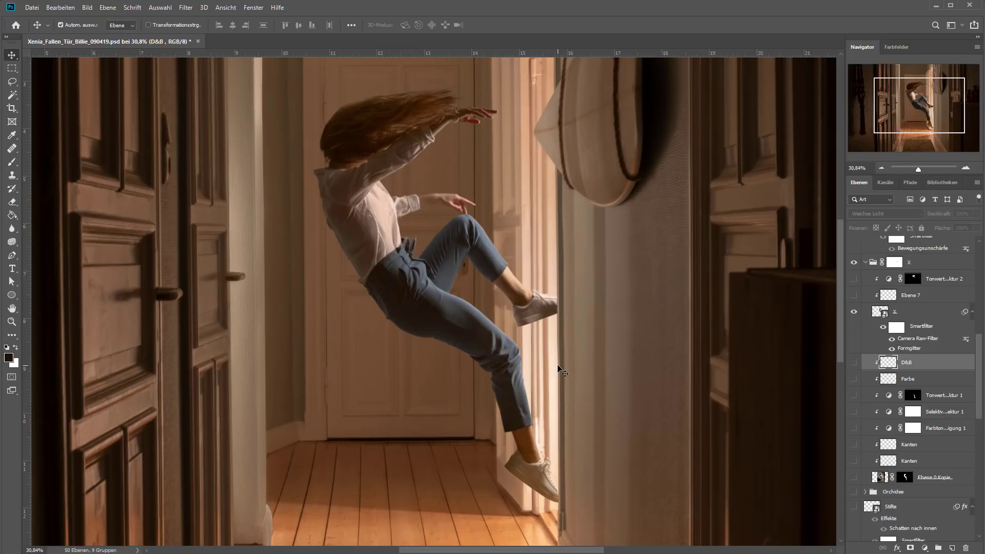
scroll(508, 423, down, 1)
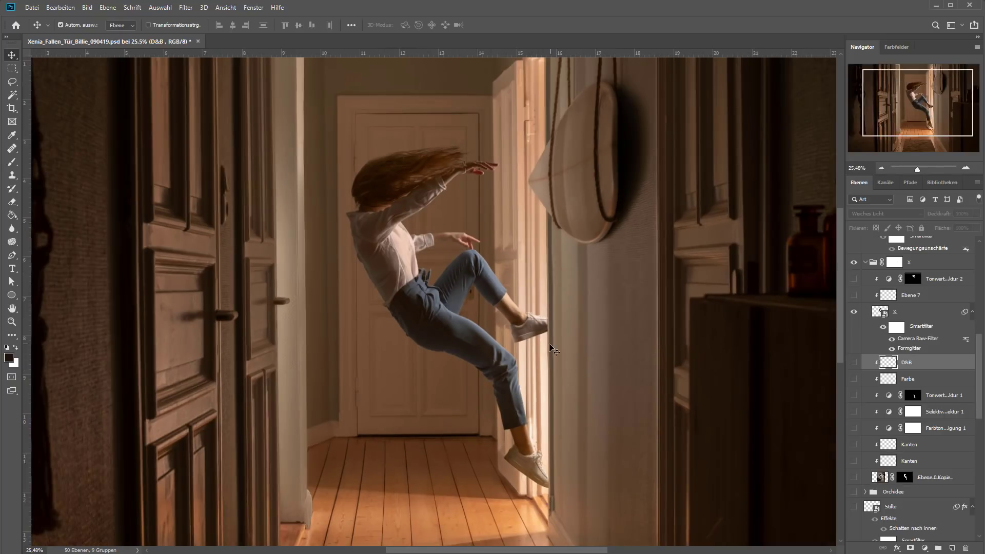
scroll(509, 390, down, 1)
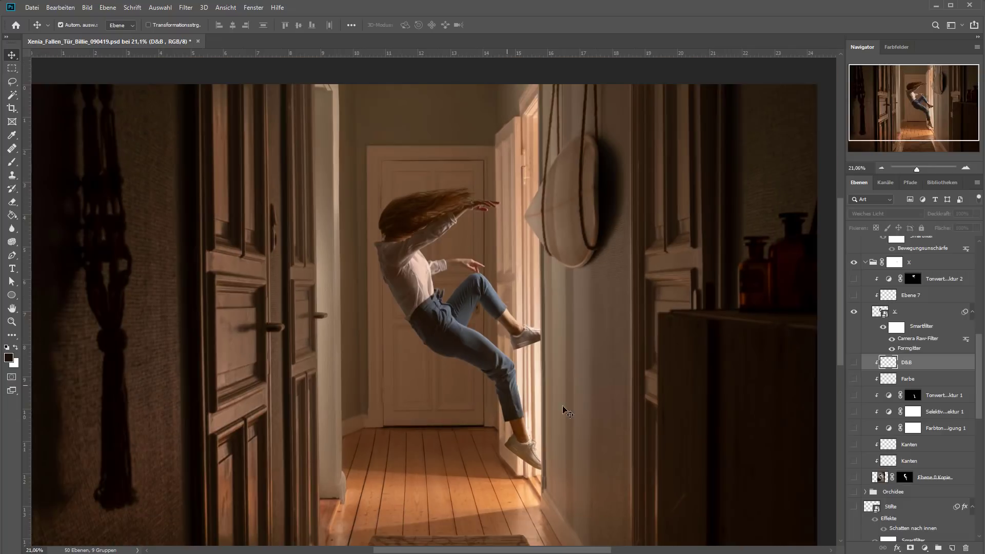
- Show Ebene 7 and the Tonwertkorrektur 2 levels adjustment, with Tonwertkorrektur 2 selected
click(854, 296)
click(853, 279)
click(854, 279)
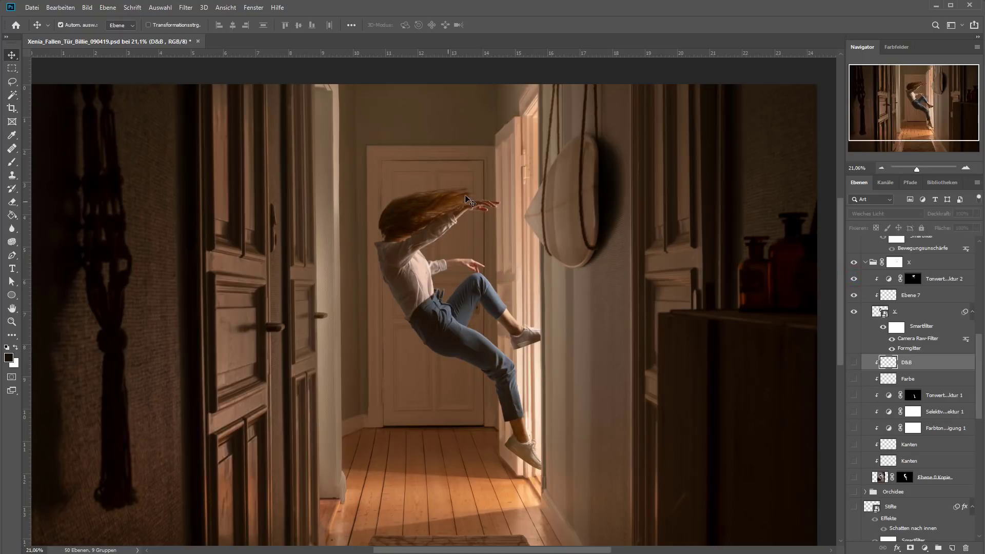
click(955, 283)
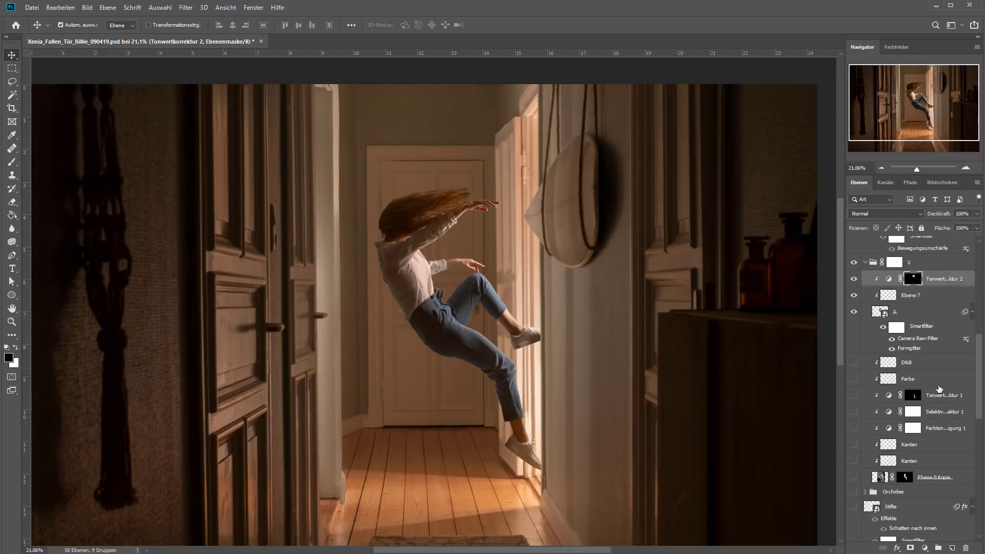
- Show and select the Schatten shadow layer, blended Multiply at 84%, in the Schatten group
scroll(920, 385, down, 2)
scroll(921, 385, down, 2)
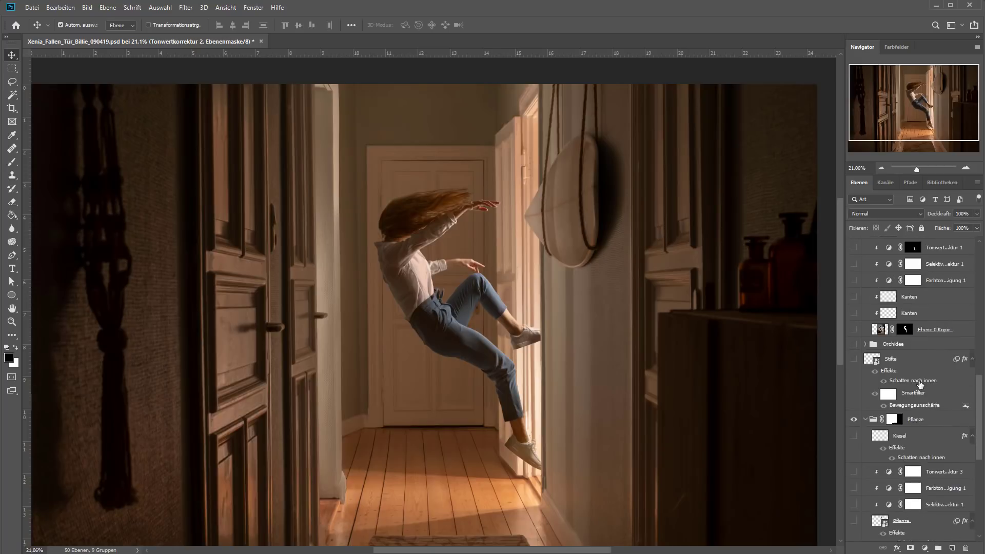
scroll(921, 385, down, 2)
scroll(921, 386, down, 2)
scroll(908, 383, down, 2)
scroll(895, 381, down, 2)
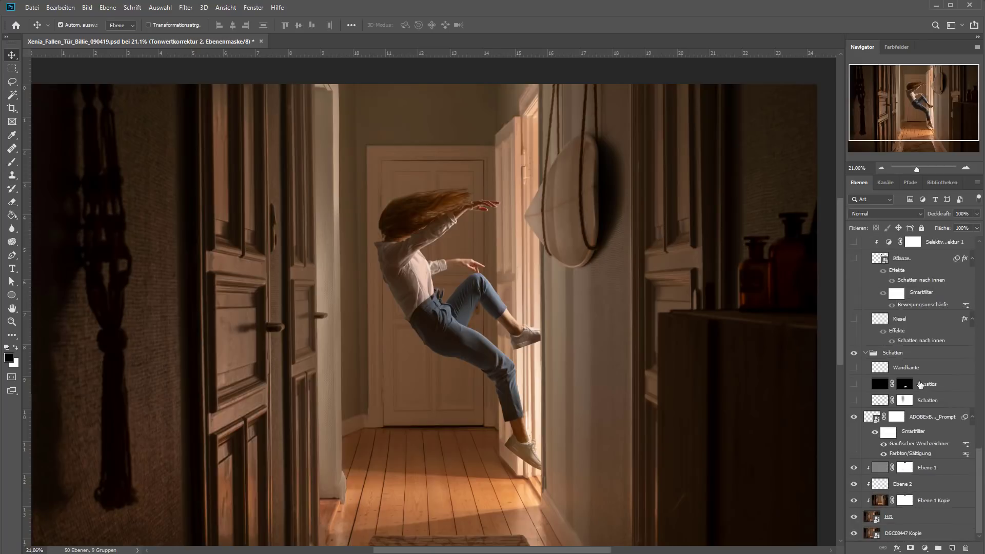
click(887, 367)
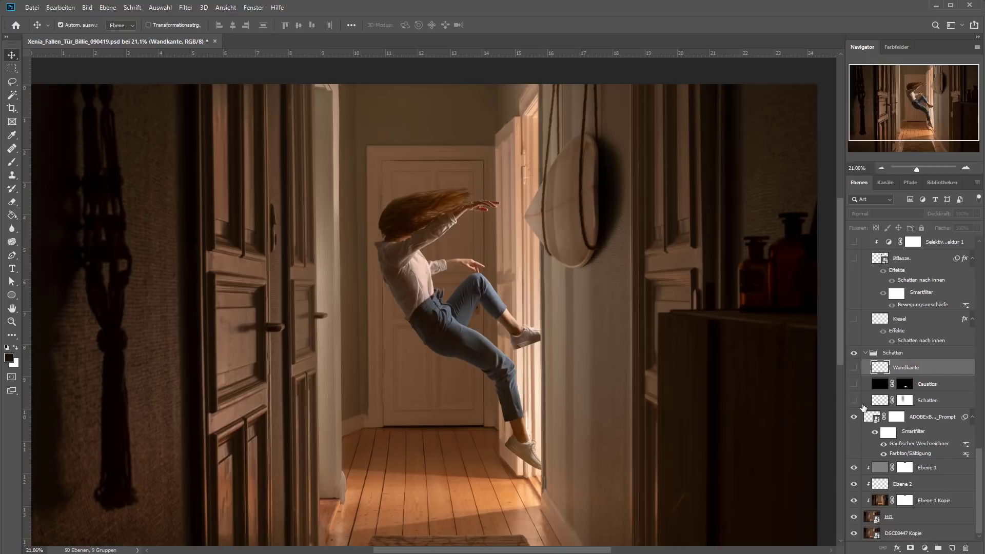
click(855, 401)
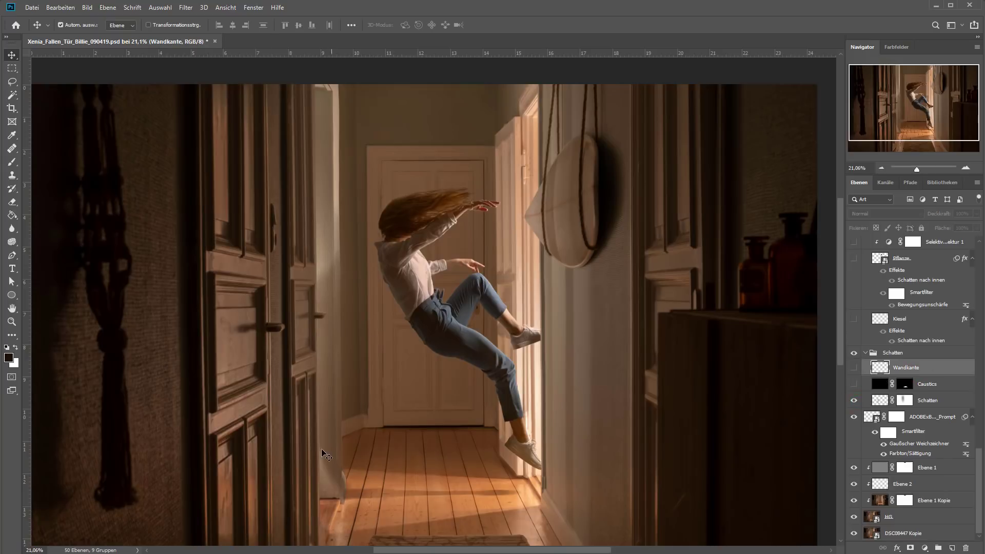
click(921, 405)
click(853, 400)
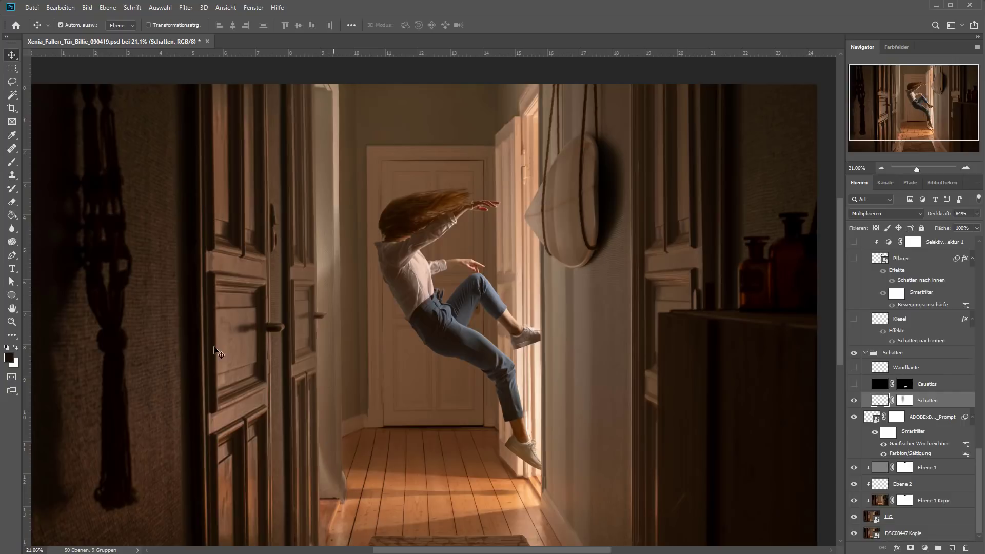
scroll(246, 359, up, 3)
scroll(311, 353, up, 2)
scroll(389, 325, up, 2)
scroll(395, 329, up, 1)
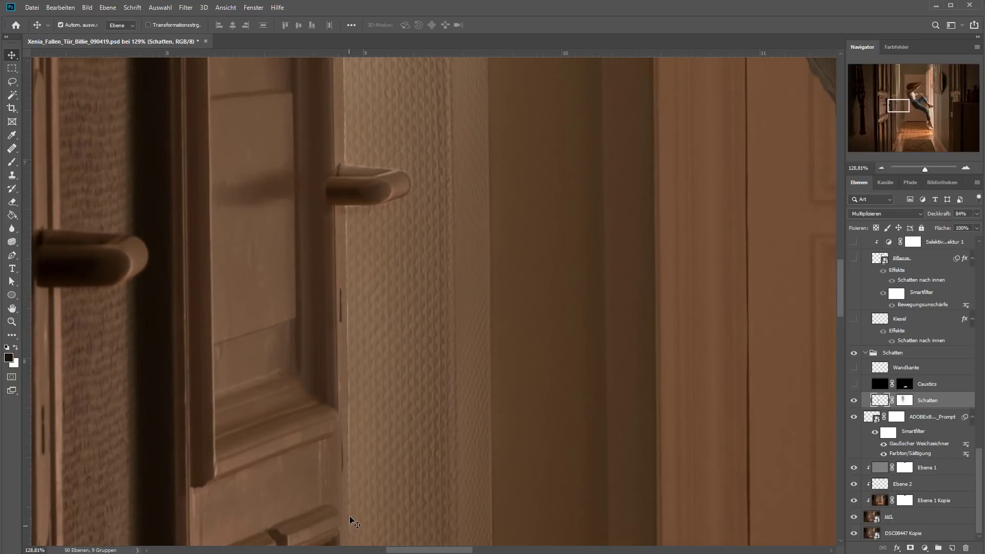
click(854, 367)
click(899, 370)
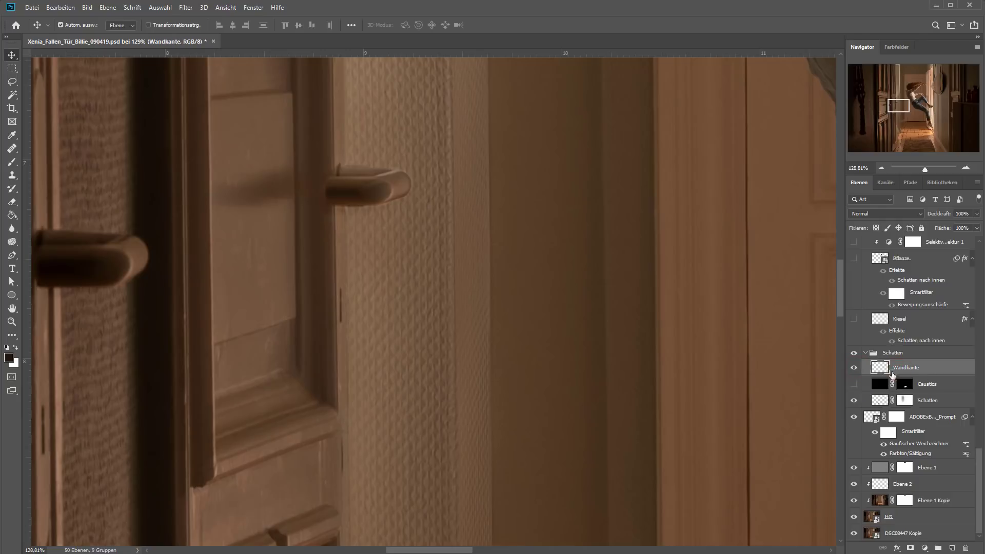
click(854, 367)
click(854, 367)
click(855, 368)
click(854, 368)
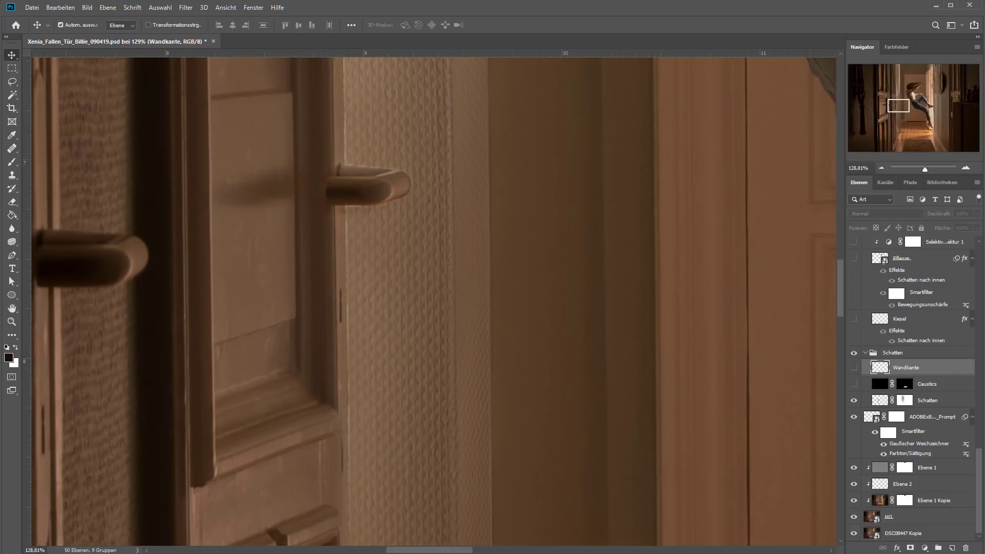
click(854, 367)
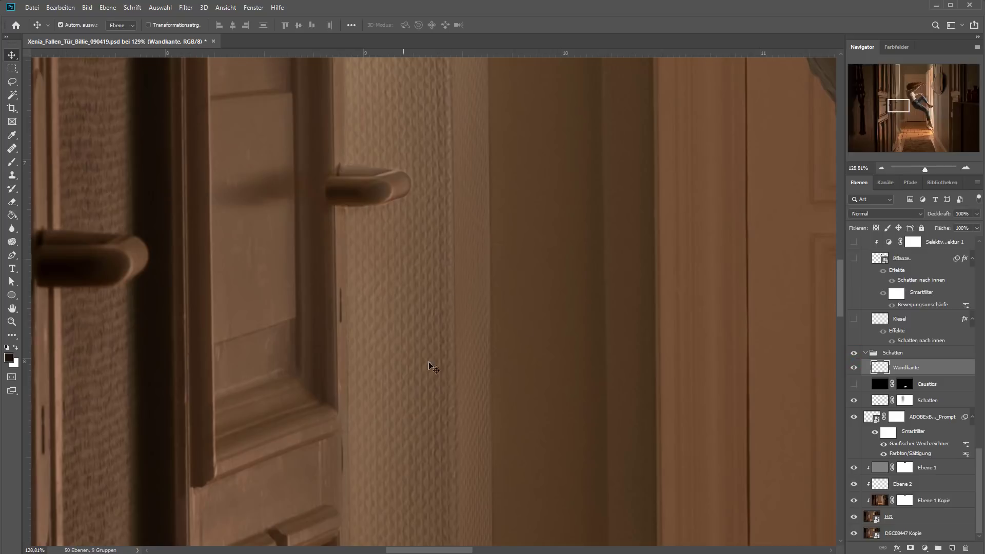
scroll(425, 200, down, 3)
scroll(429, 208, down, 4)
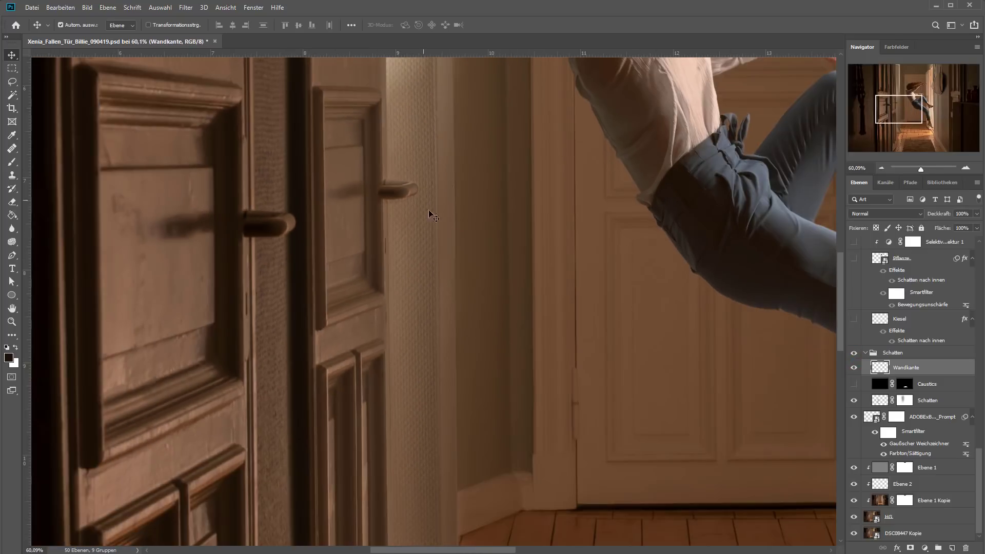
scroll(431, 370, up, 4)
scroll(444, 336, up, 3)
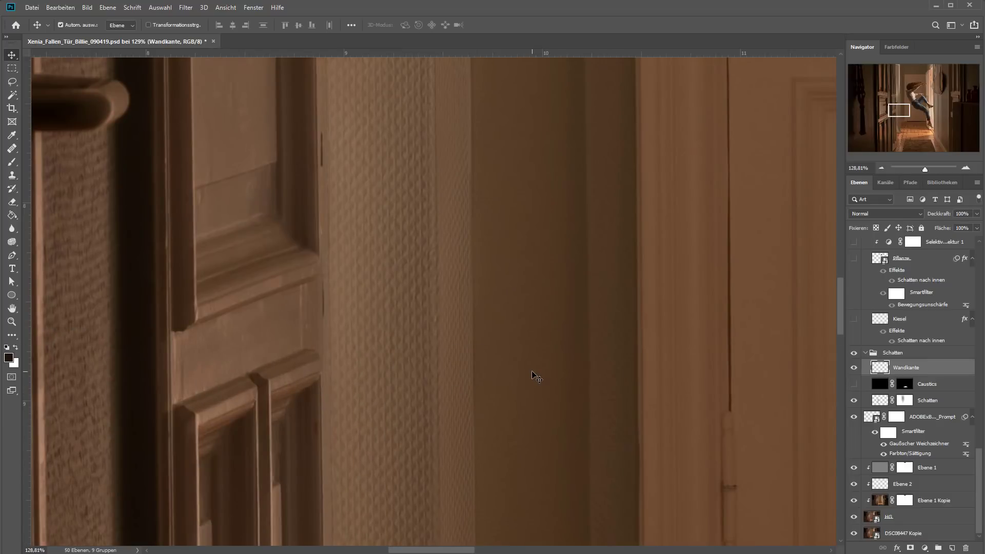
scroll(533, 375, down, 2)
scroll(534, 367, down, 2)
scroll(534, 365, down, 3)
scroll(533, 365, down, 2)
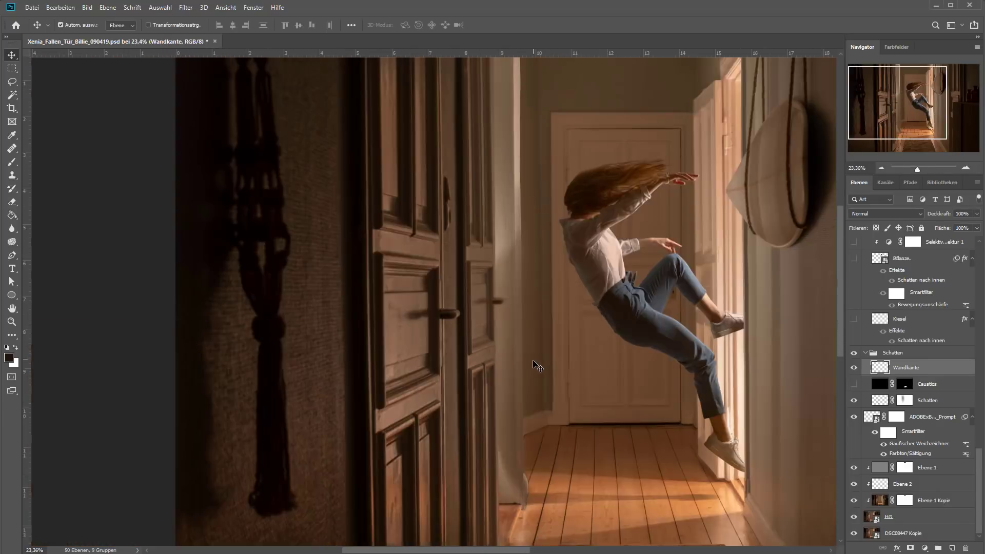
scroll(533, 365, down, 1)
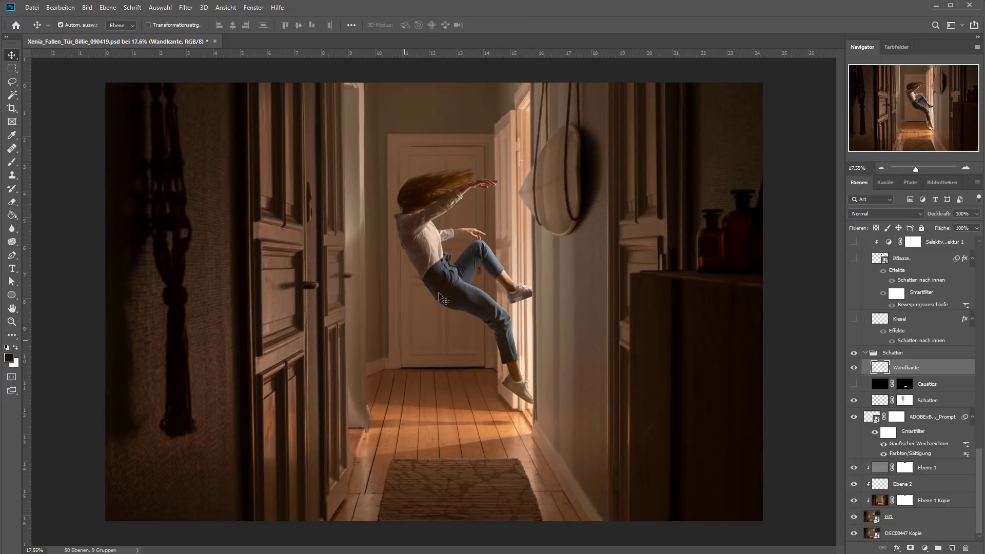
- Show glass-shard layers Ebene 3 and Ebene 4 in the Scherben group
scroll(935, 482, up, 1)
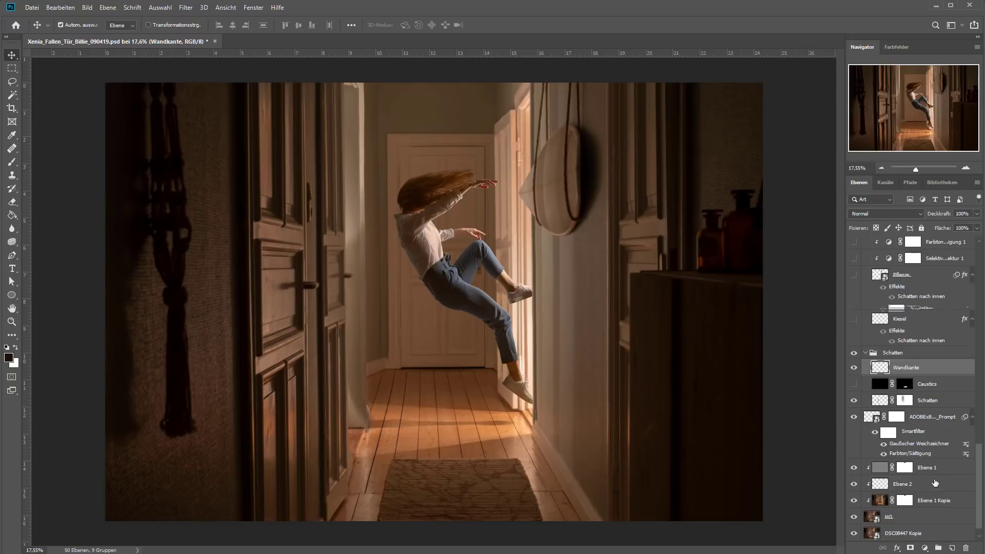
scroll(935, 482, up, 3)
scroll(934, 482, up, 2)
scroll(934, 482, up, 2)
scroll(934, 482, up, 2)
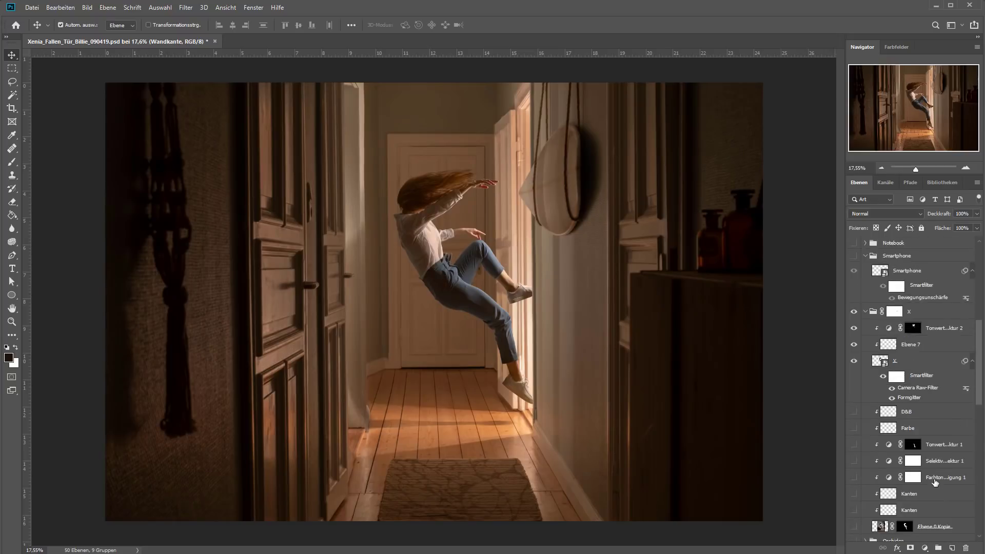
scroll(935, 482, up, 2)
scroll(934, 481, up, 2)
scroll(933, 482, up, 2)
scroll(933, 482, up, 2)
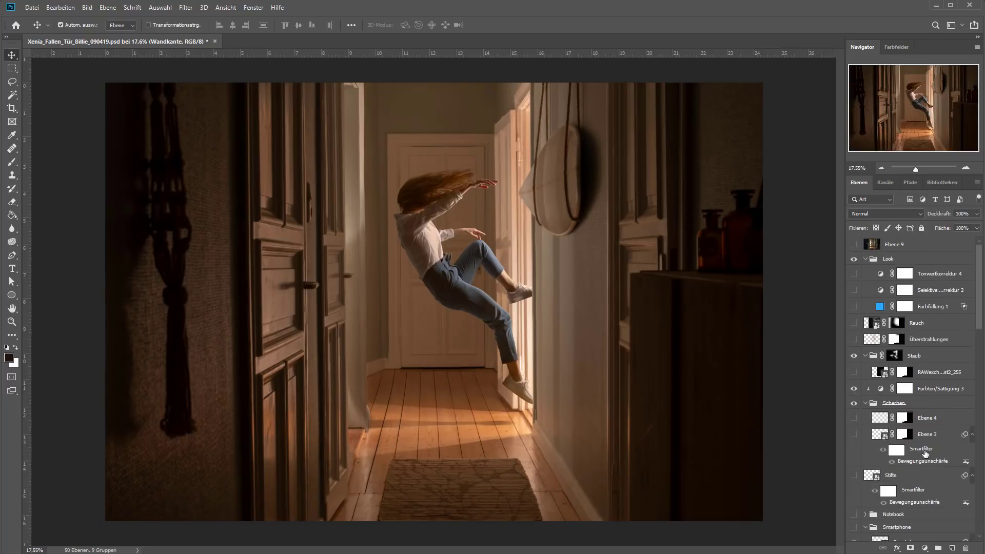
scroll(921, 446, down, 2)
click(855, 402)
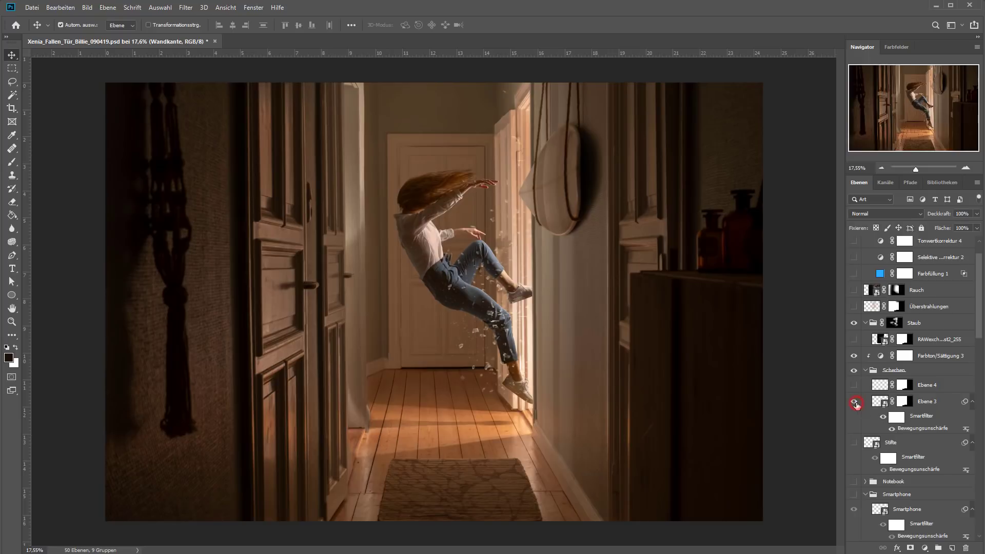
click(854, 384)
scroll(497, 351, up, 1)
scroll(498, 351, down, 1)
scroll(430, 302, up, 2)
scroll(430, 303, up, 2)
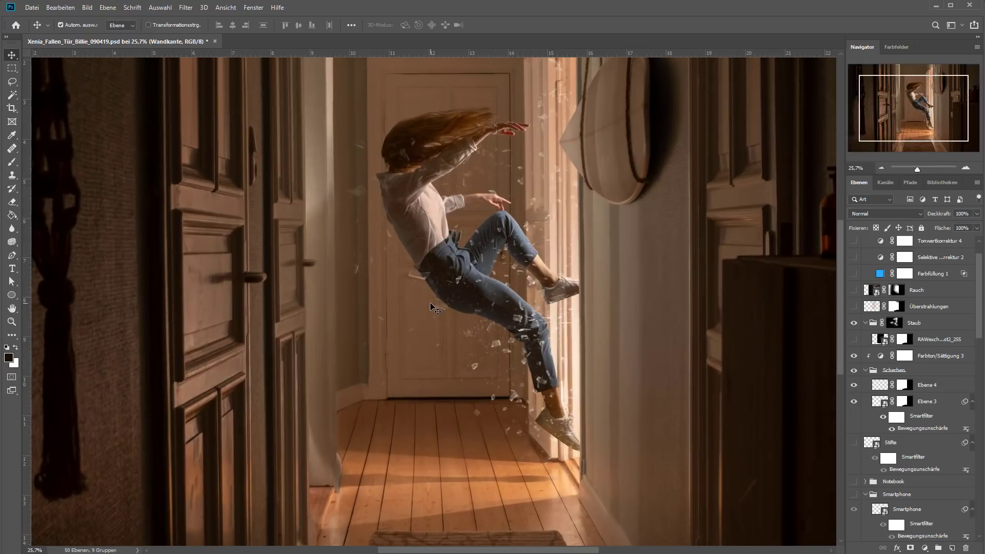
scroll(430, 303, up, 2)
scroll(430, 303, up, 2)
scroll(429, 302, up, 1)
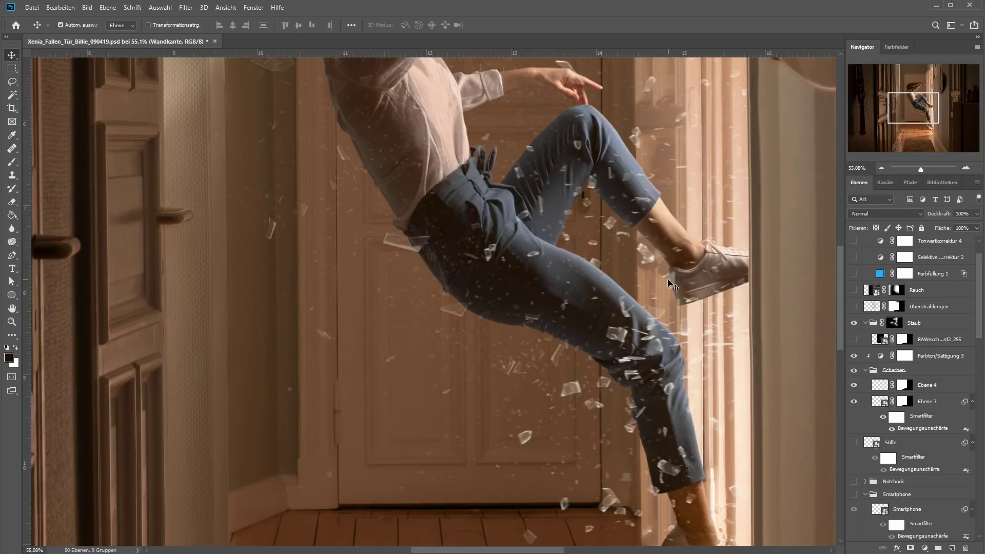
scroll(667, 283, down, 3)
- Show the RAWexchange dust layer (Negativ multiplizieren, 73%) and fit the image with Ctrl+0
click(911, 339)
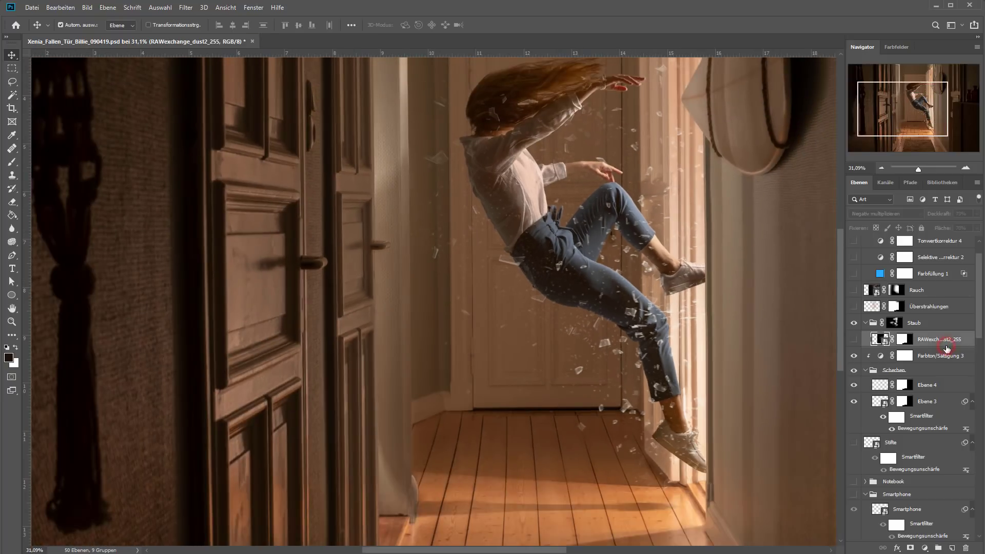
click(854, 339)
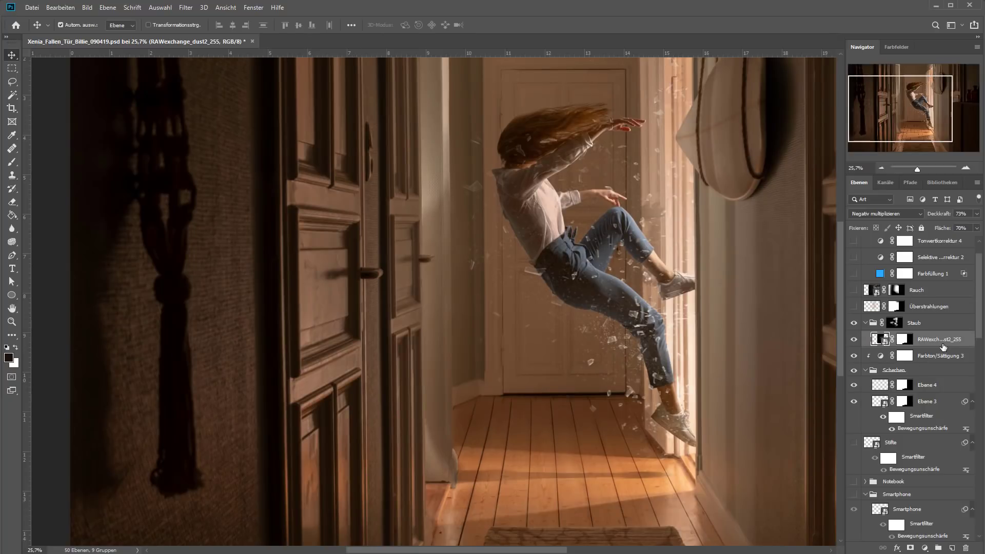
click(855, 339)
key(ctrl+0)
scroll(914, 368, down, 3)
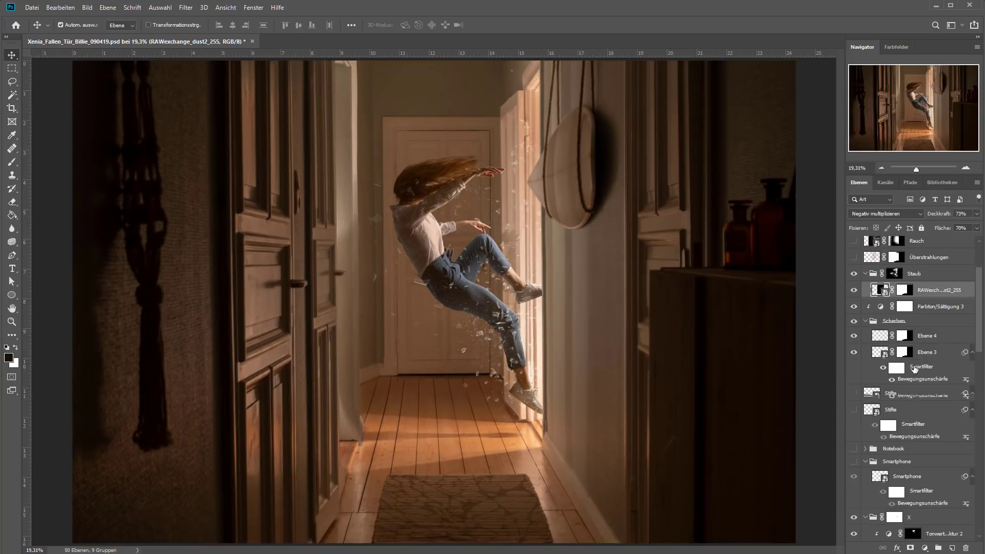
scroll(915, 368, down, 2)
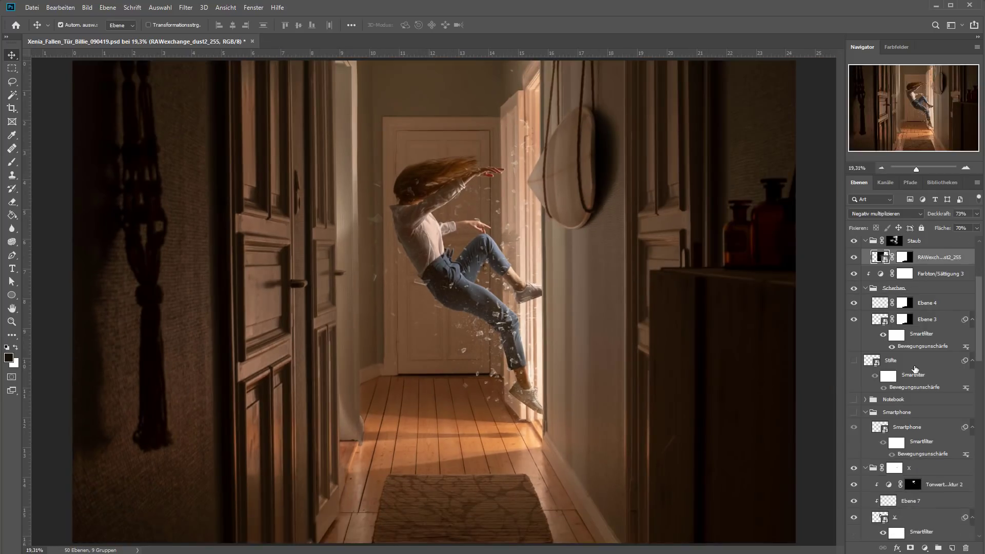
- Show the Stifte flying-pencils layer and select it
click(854, 361)
scroll(436, 297, up, 5)
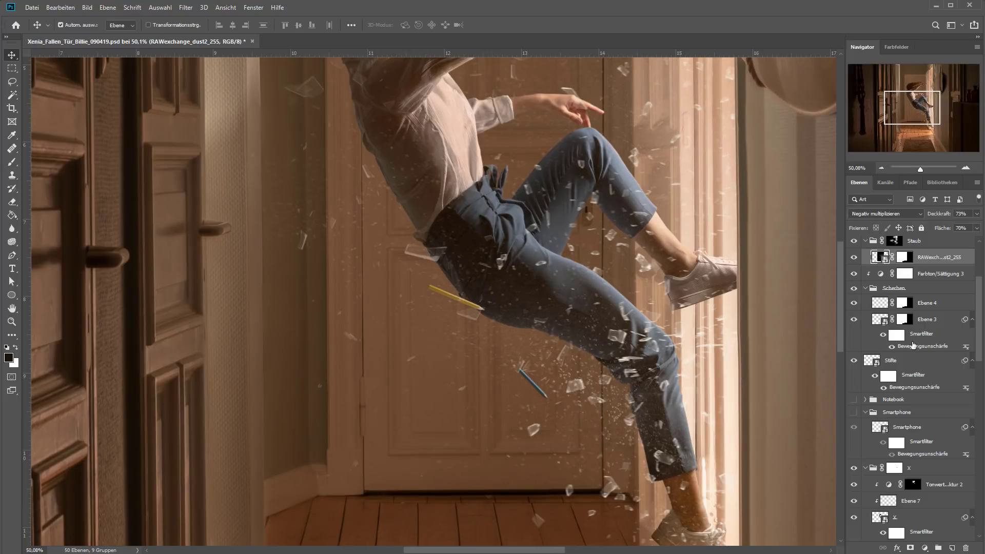
click(874, 379)
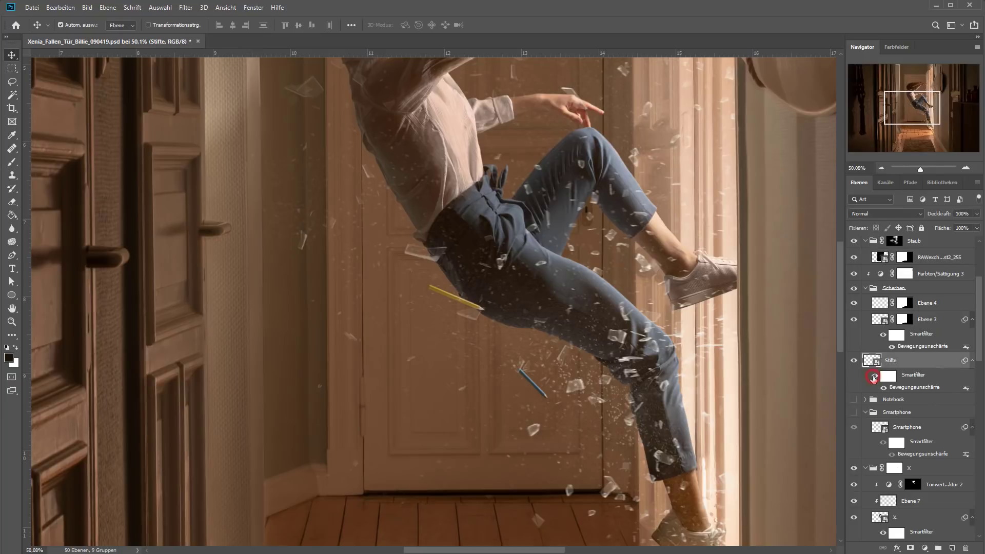
scroll(484, 303, up, 3)
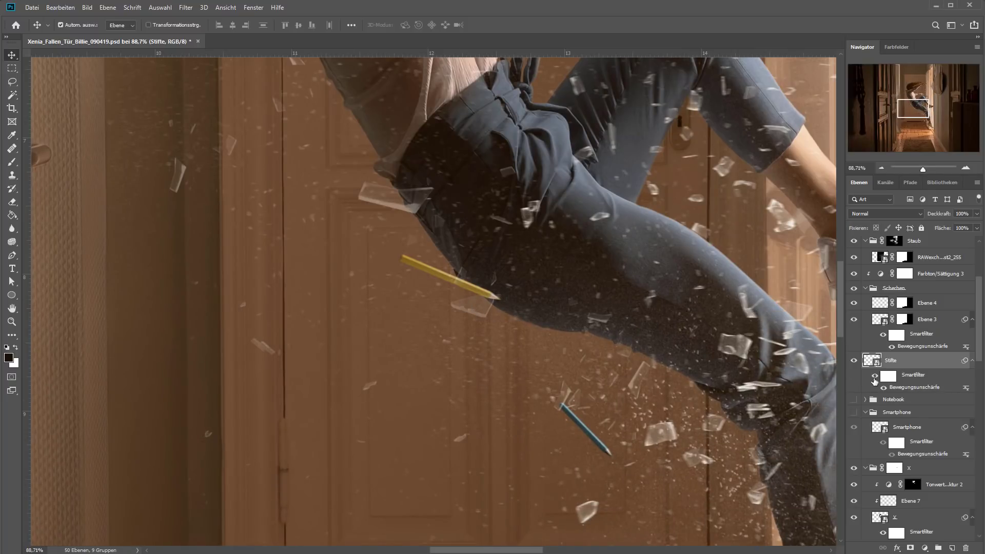
- Toggle the pencils' Bewegungsunschärfe motion blur off and on to compare
click(875, 377)
scroll(454, 303, up, 2)
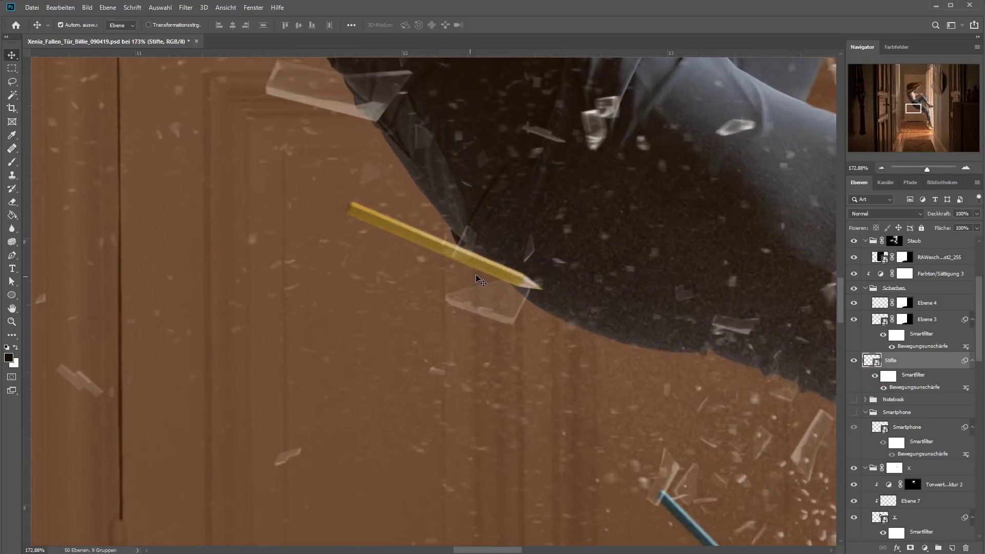
scroll(453, 302, up, 1)
click(876, 378)
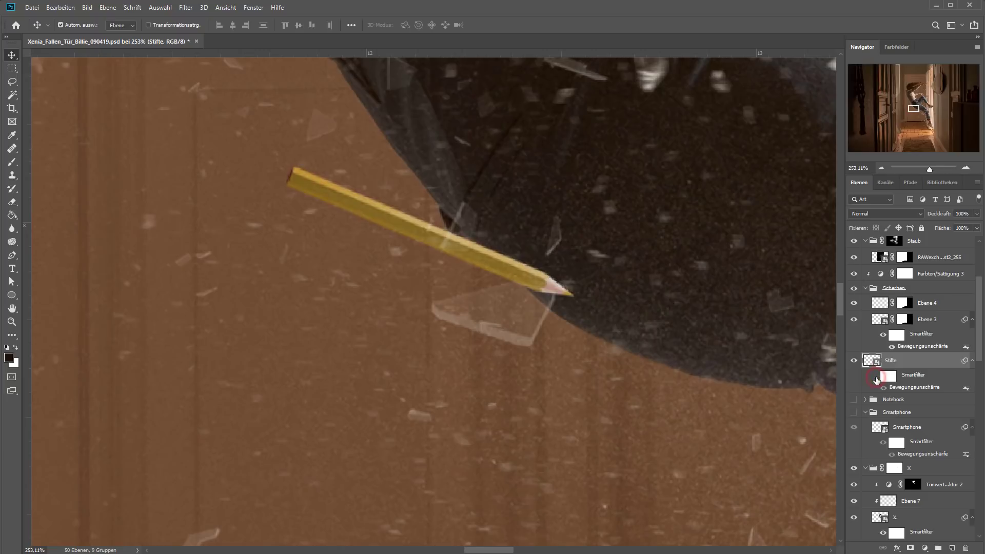
scroll(569, 308, down, 3)
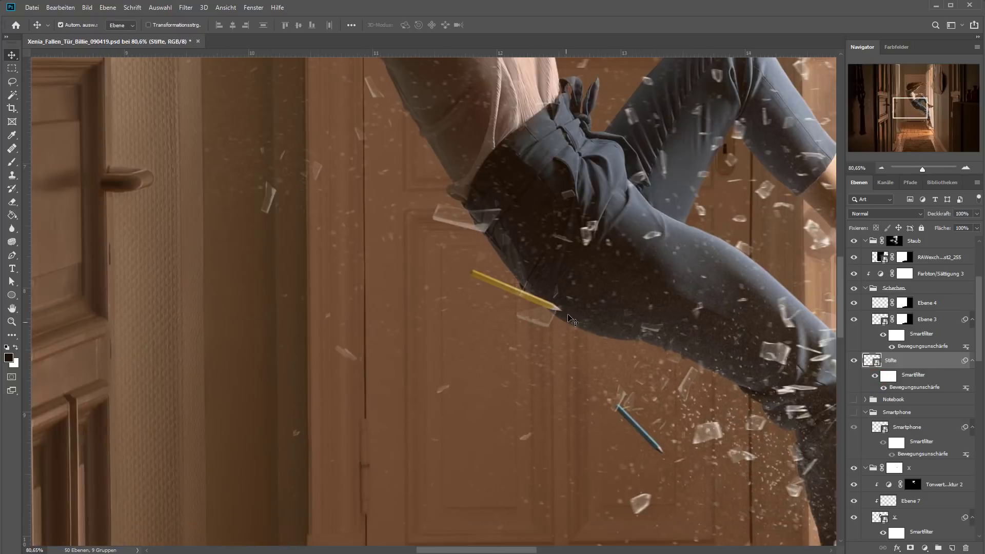
scroll(569, 308, down, 2)
scroll(568, 308, down, 2)
scroll(854, 381, down, 1)
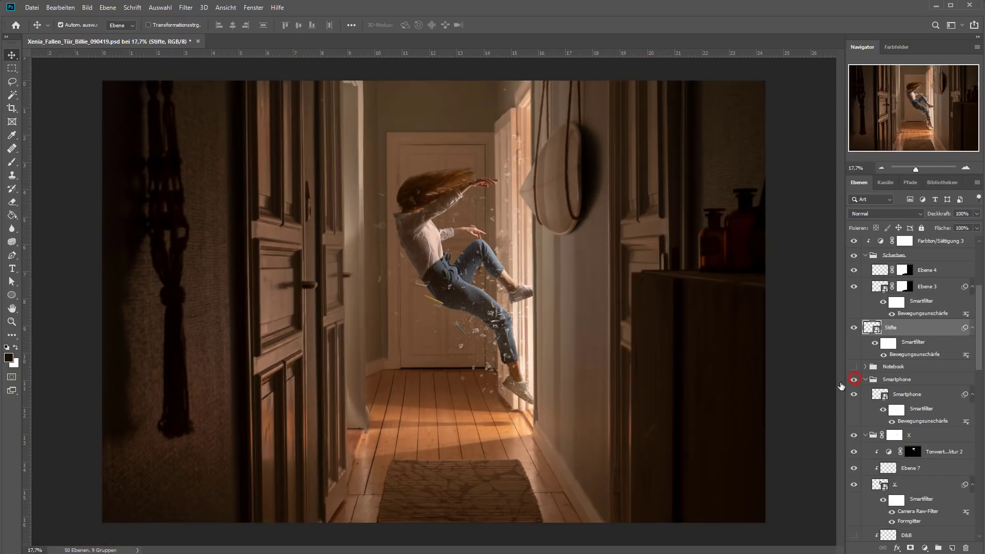
scroll(526, 291, up, 2)
scroll(526, 291, up, 2)
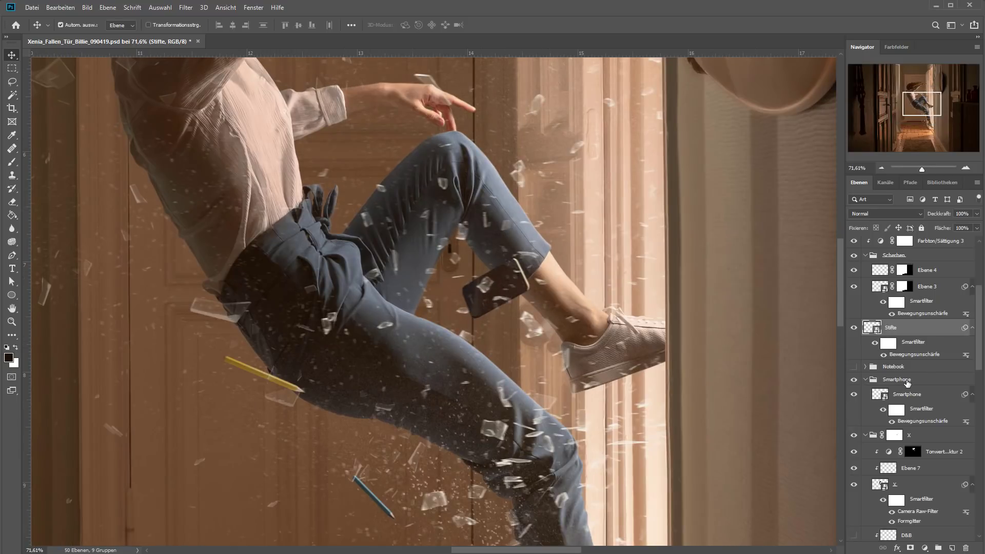
scroll(872, 384, down, 1)
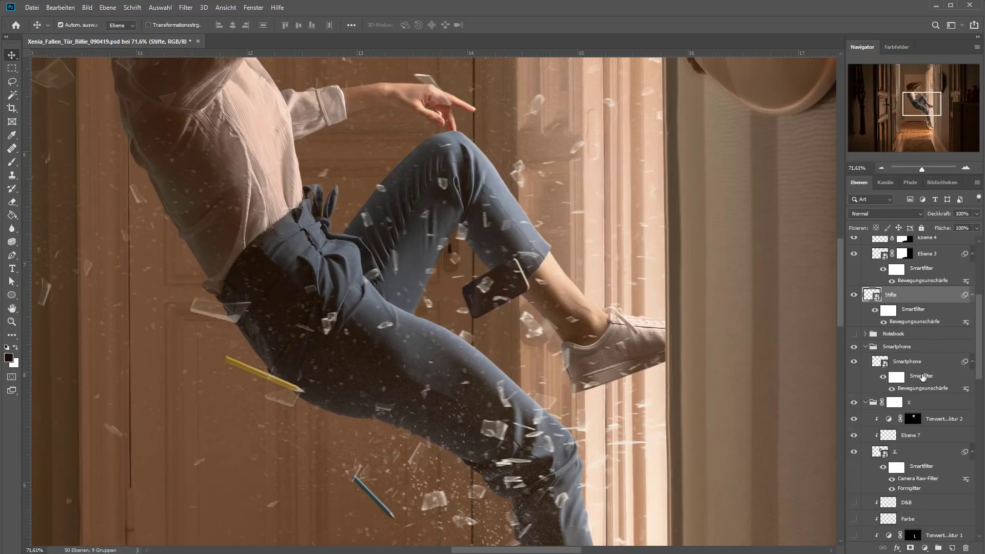
scroll(922, 379, down, 1)
scroll(922, 377, up, 1)
- Briefly show the flying laptop layer, then hide it again
scroll(483, 381, down, 2)
scroll(482, 380, down, 2)
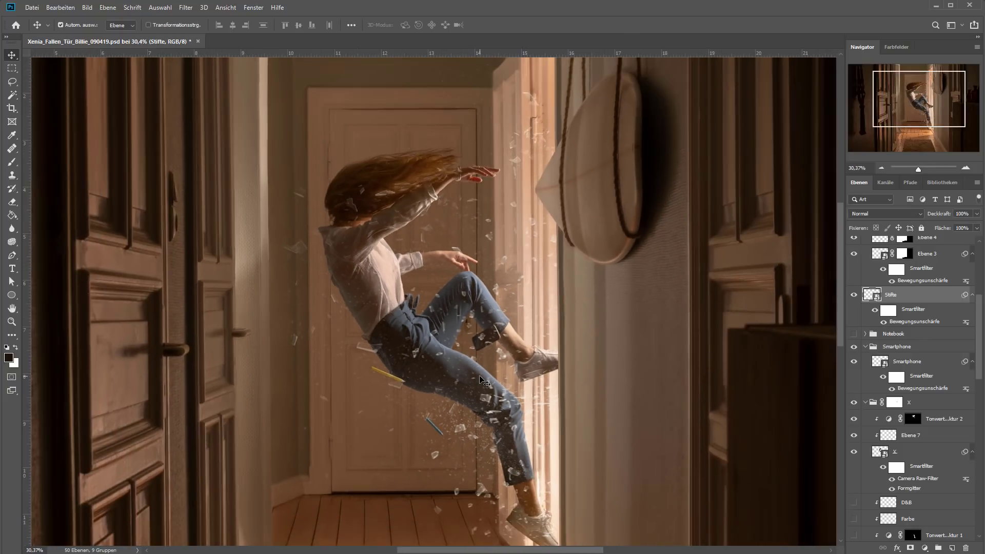
scroll(482, 381, down, 1)
scroll(482, 381, down, 1)
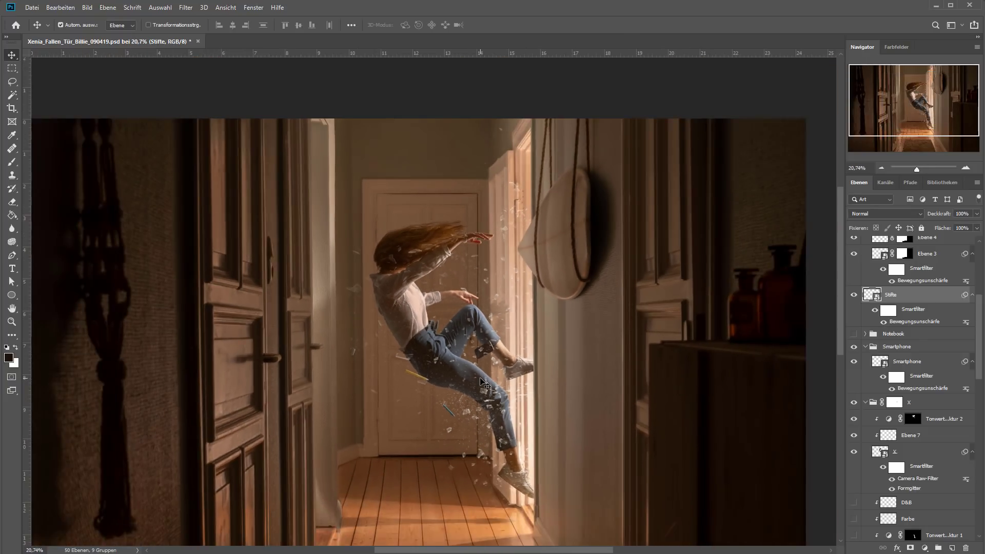
click(856, 333)
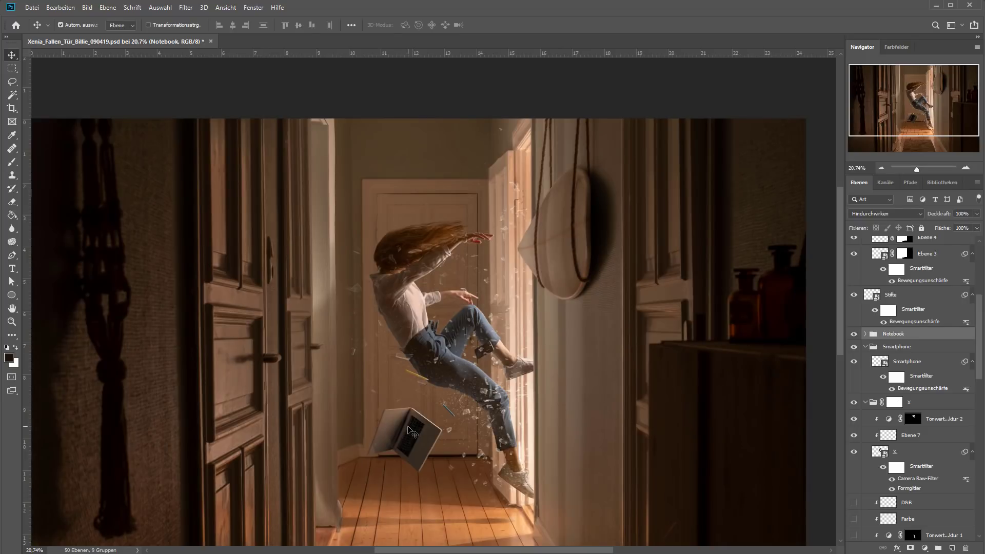
click(854, 334)
scroll(911, 334, down, 3)
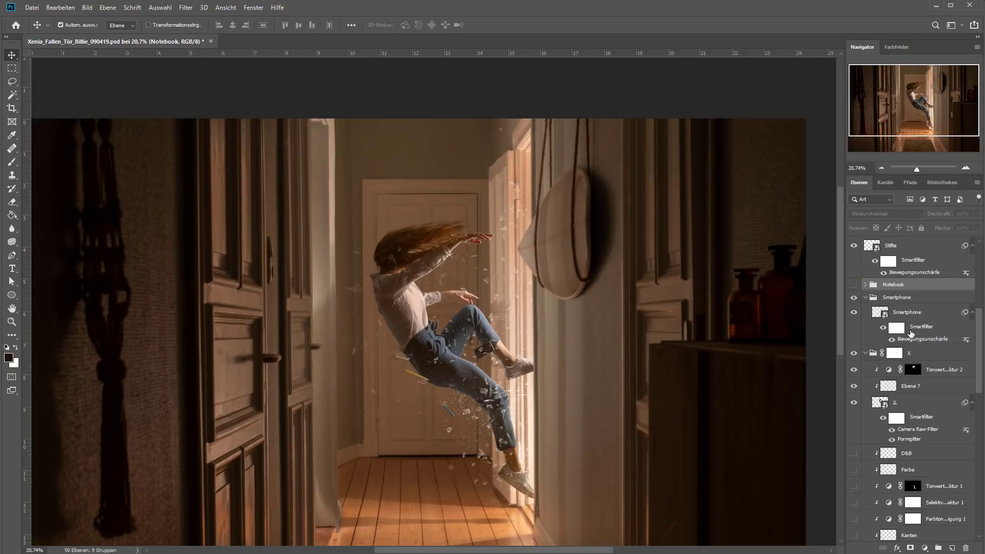
scroll(910, 359, down, 9)
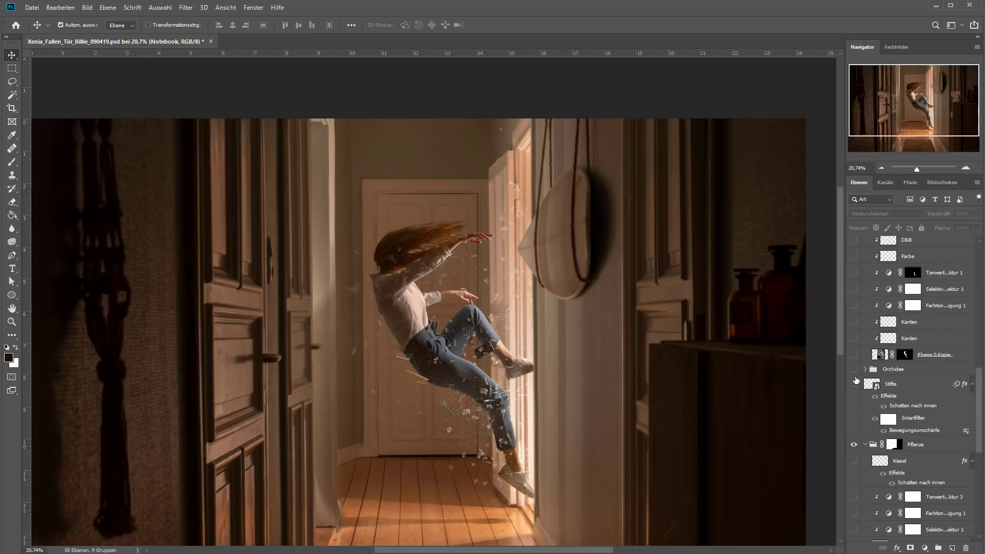
- Preview the Orchidee layer, hide it, and turn the Stifte pencils back on
click(854, 383)
click(854, 369)
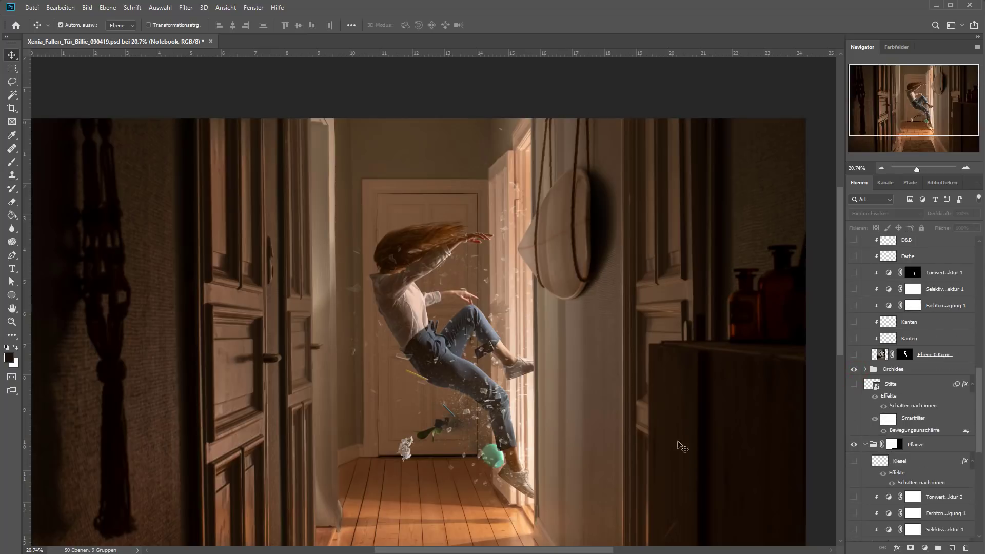
scroll(451, 496, up, 3)
scroll(454, 500, up, 2)
scroll(458, 441, up, 2)
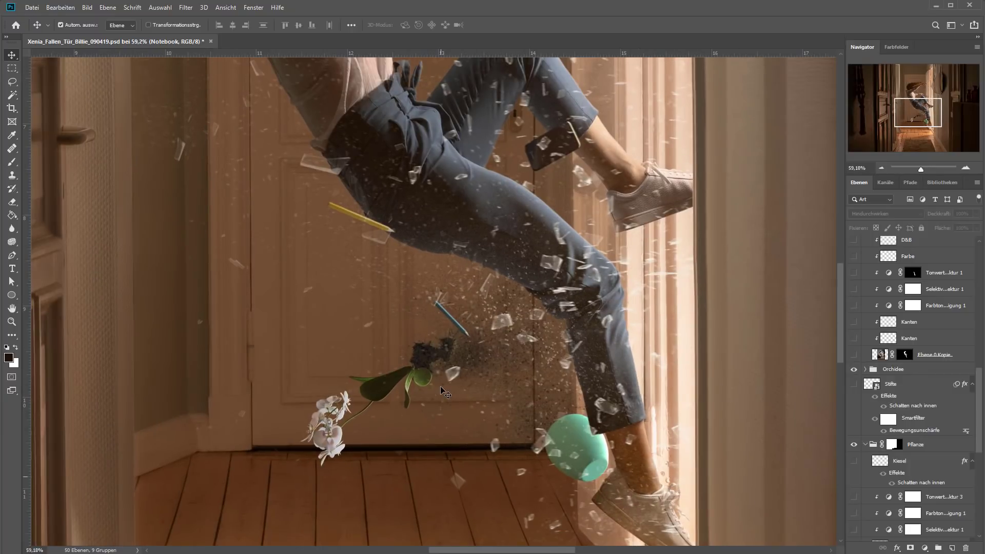
scroll(458, 396, down, 3)
click(854, 369)
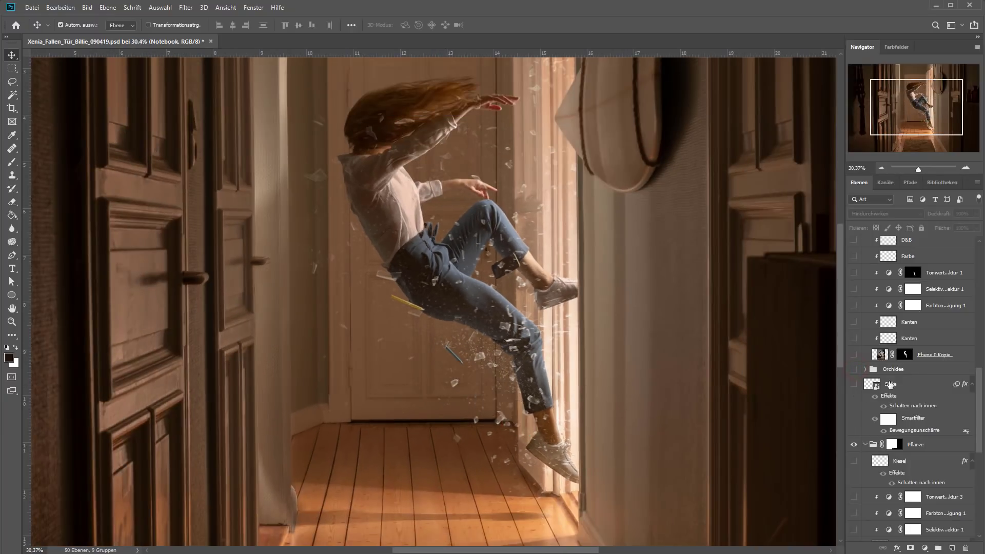
scroll(901, 376, down, 1)
click(854, 351)
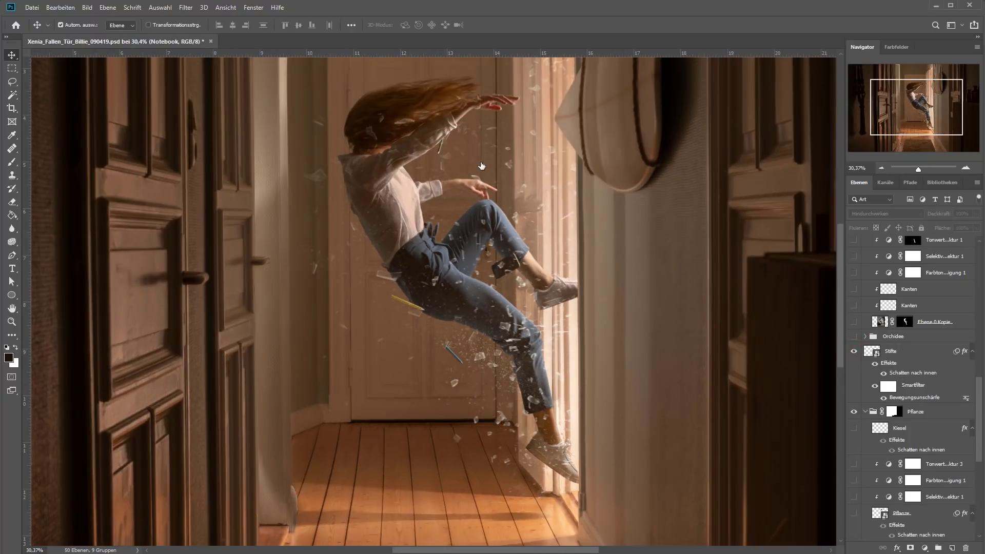
scroll(872, 334, down, 3)
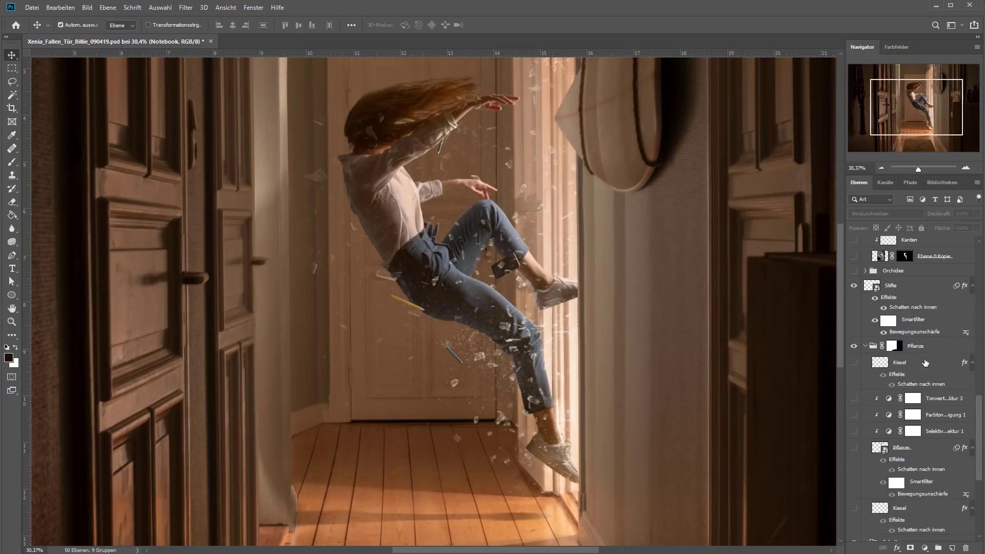
scroll(863, 332, down, 2)
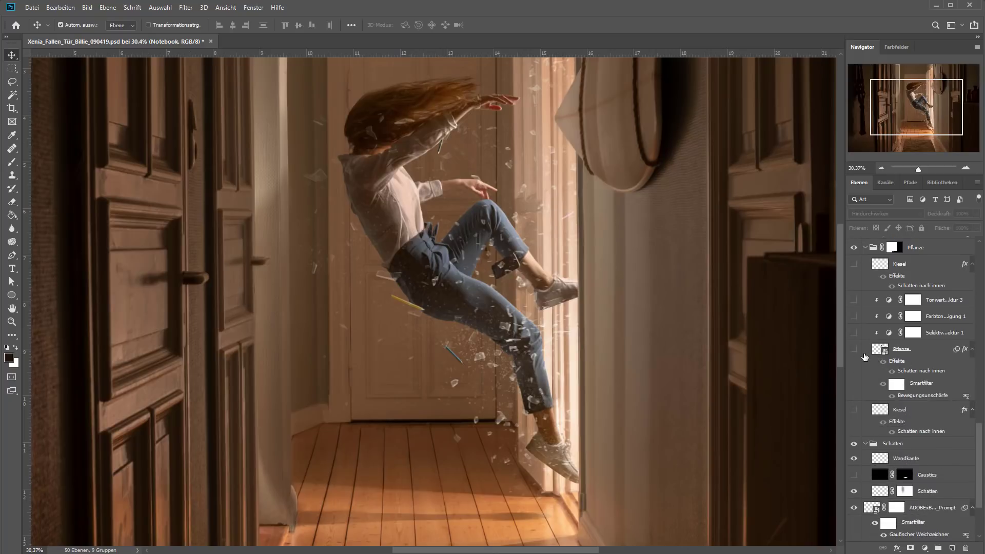
- Show the Pflanze plant, toggle its inner-shadow effect off and on, and select the plant layer
click(854, 351)
scroll(497, 274, up, 5)
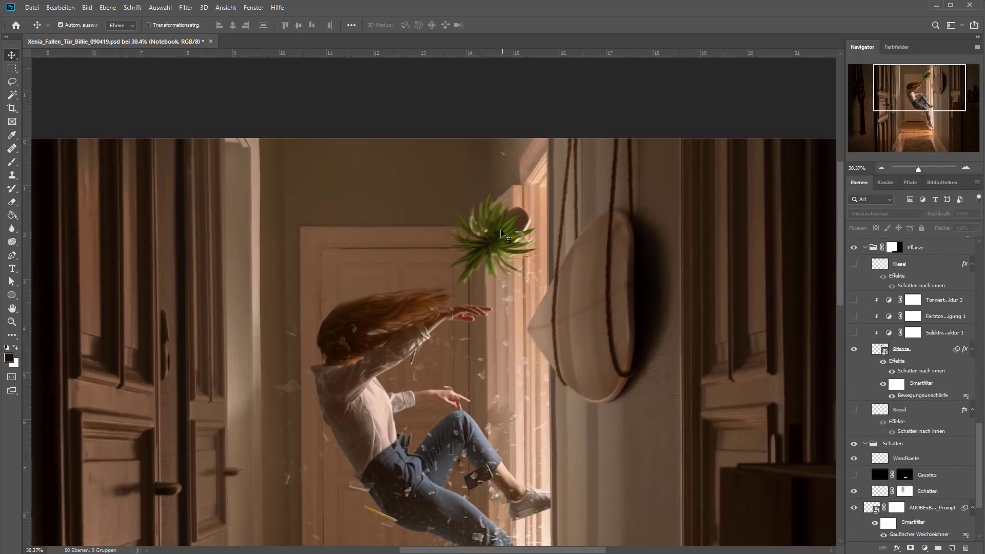
scroll(496, 275, up, 1)
scroll(496, 274, up, 2)
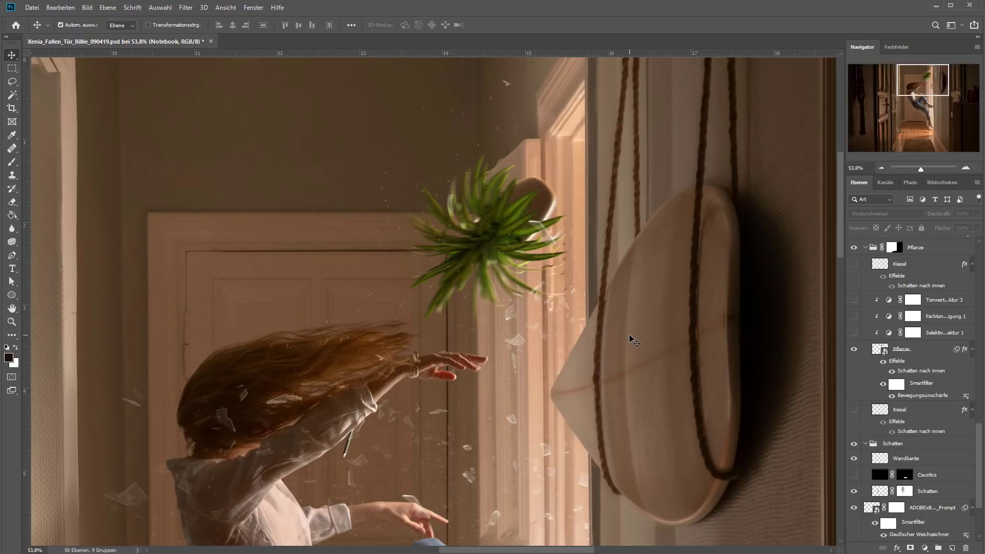
scroll(894, 352, down, 1)
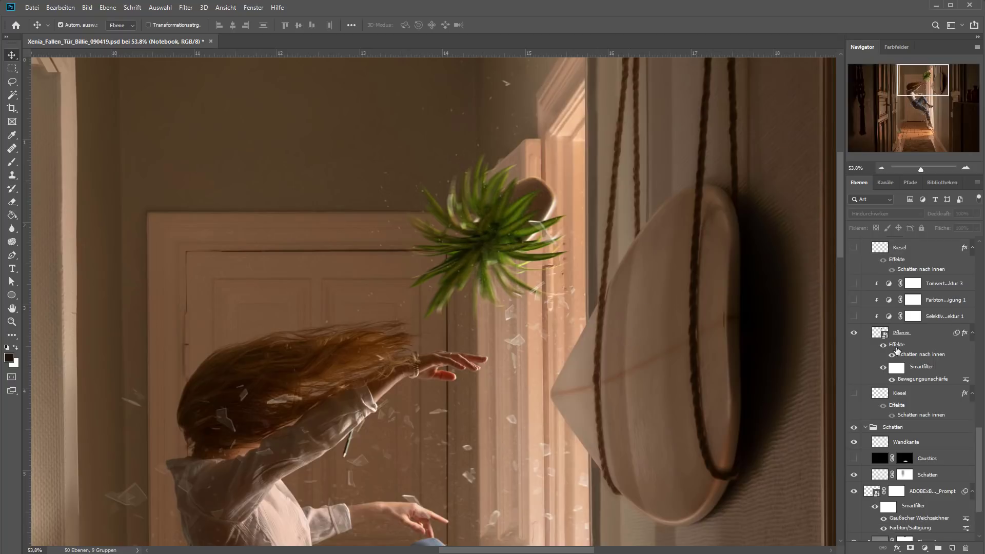
scroll(465, 231, up, 2)
scroll(464, 232, up, 3)
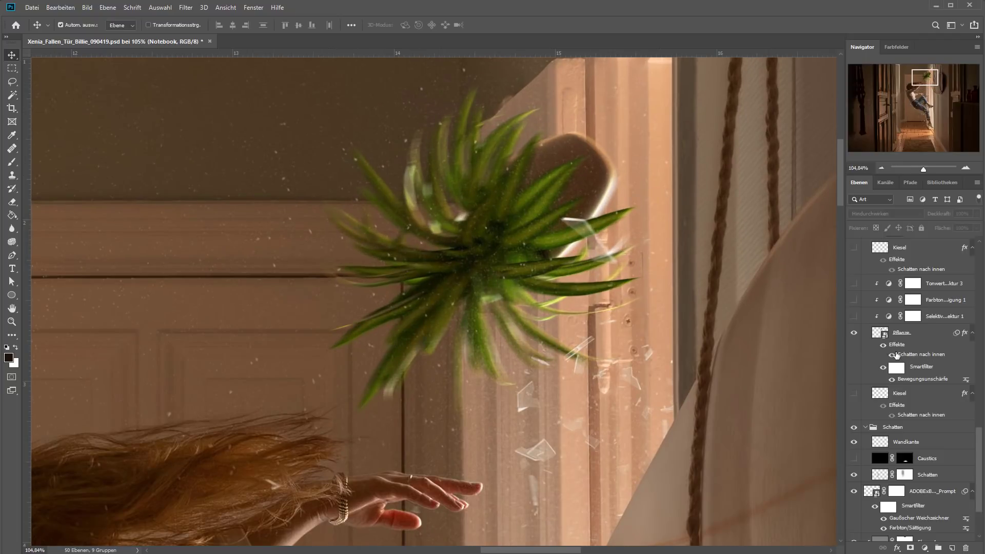
click(883, 345)
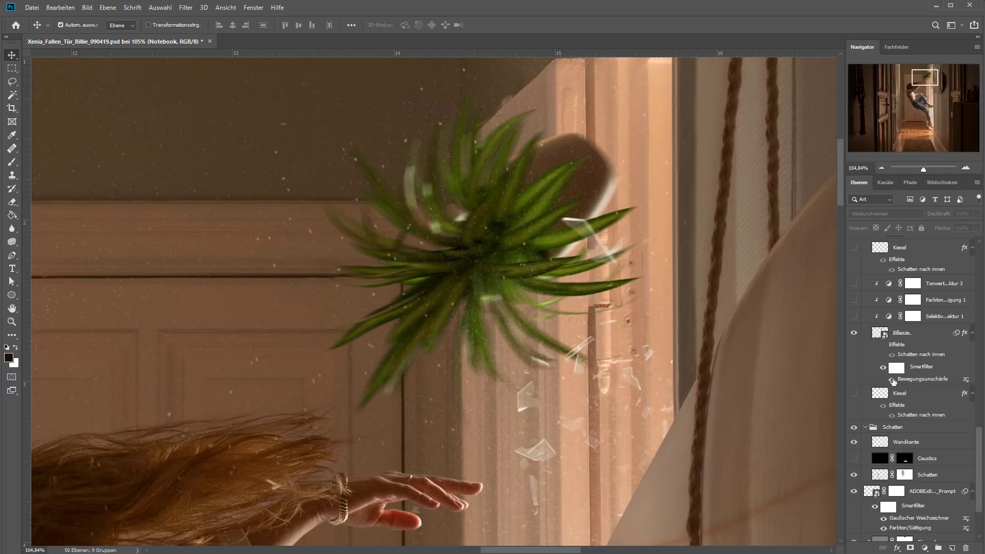
click(884, 345)
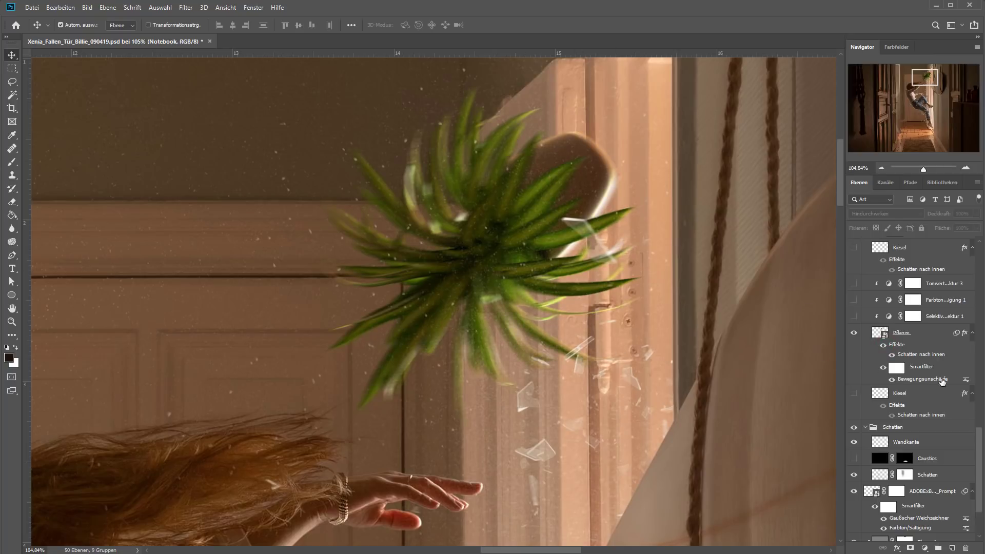
click(909, 358)
- Open the plant's Schatten nach innen settings, try blend modes and offset, then cancel
double_click(908, 357)
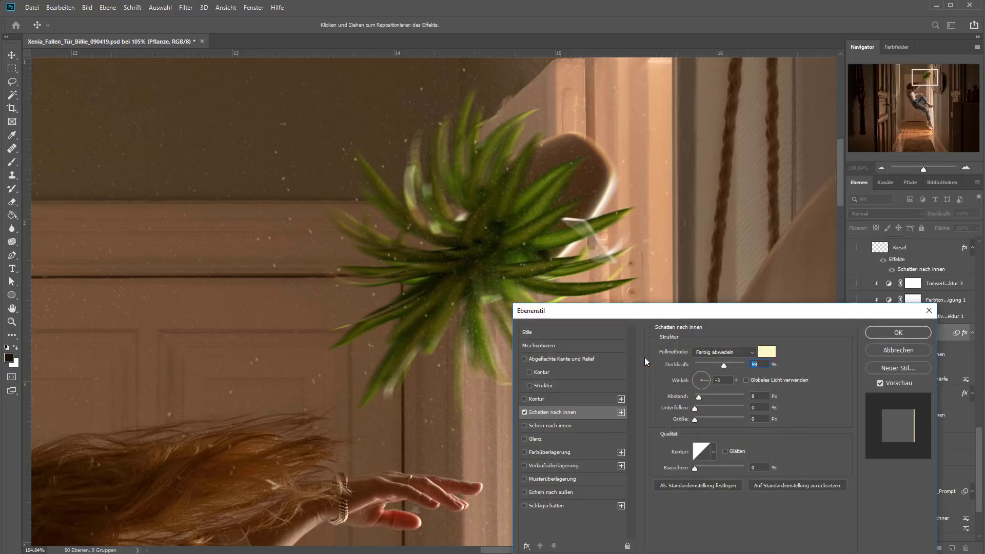
mouse_move(670, 314)
mouse_down()
mouse_move(647, 209)
mouse_move(674, 185)
mouse_up()
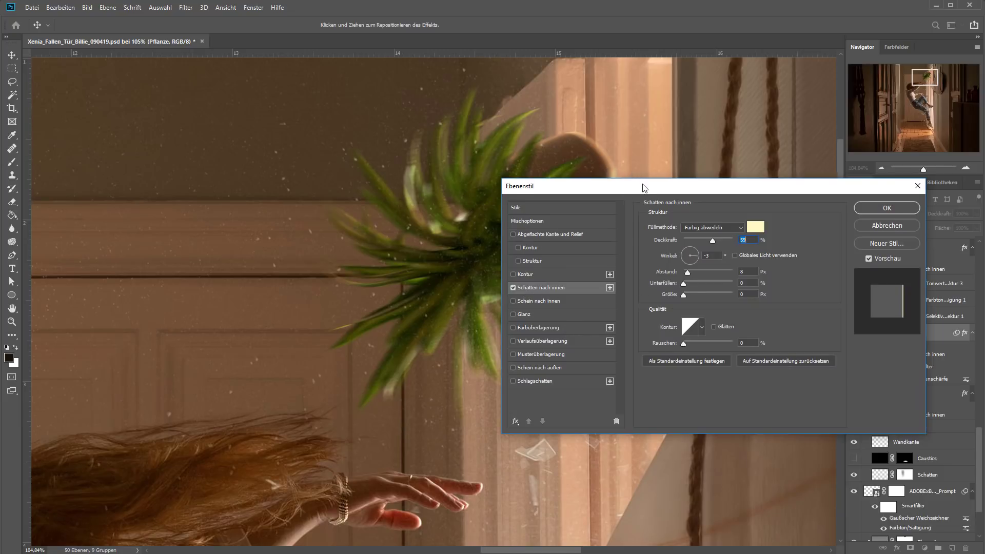
mouse_move(645, 186)
mouse_down()
mouse_move(416, 155)
mouse_move(690, 342)
mouse_up()
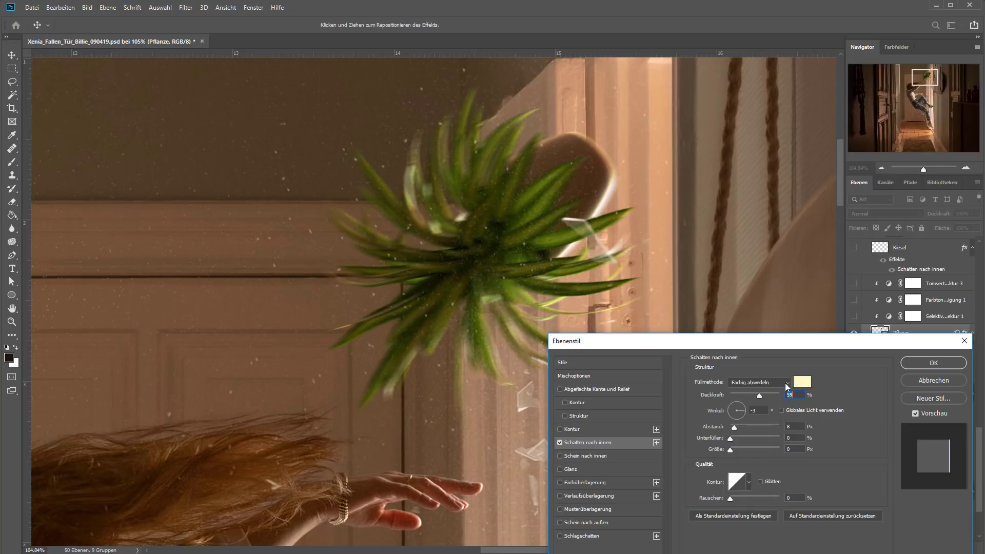
click(786, 383)
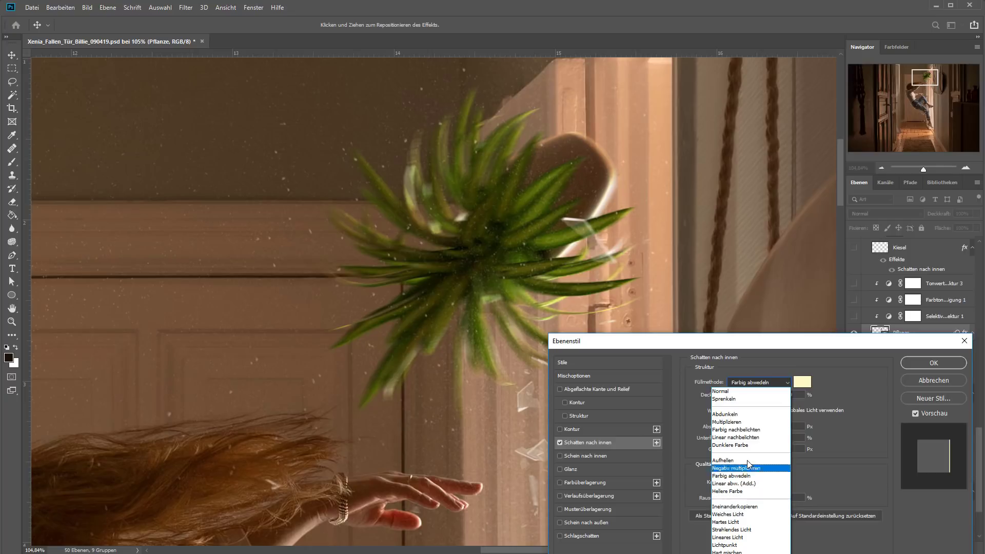
click(776, 361)
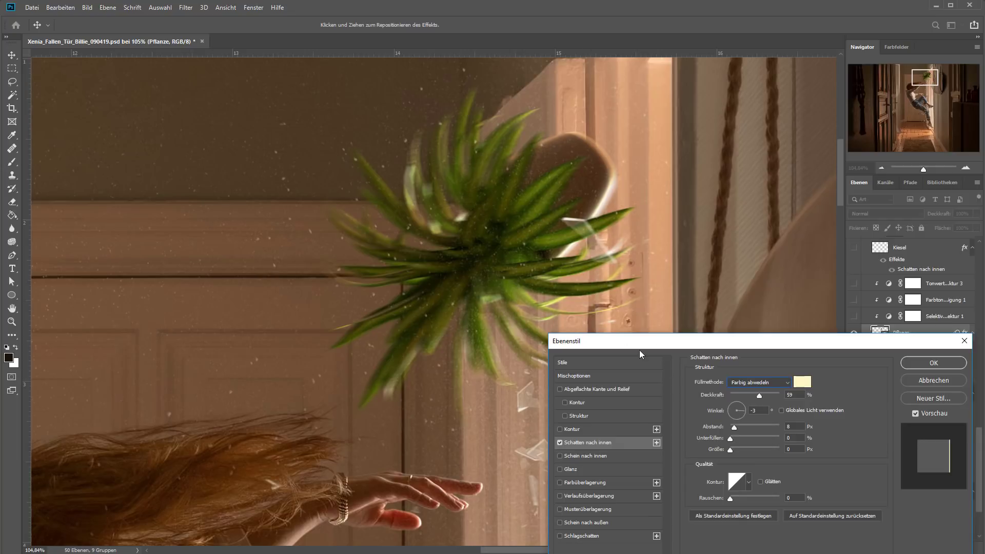
mouse_move(558, 231)
mouse_down()
mouse_move(571, 191)
mouse_move(615, 226)
mouse_up()
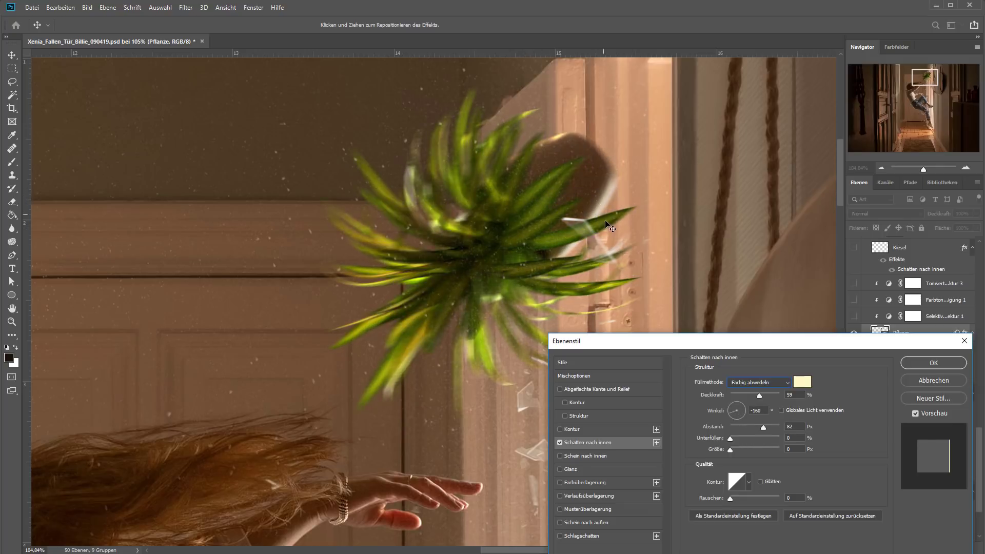
click(928, 381)
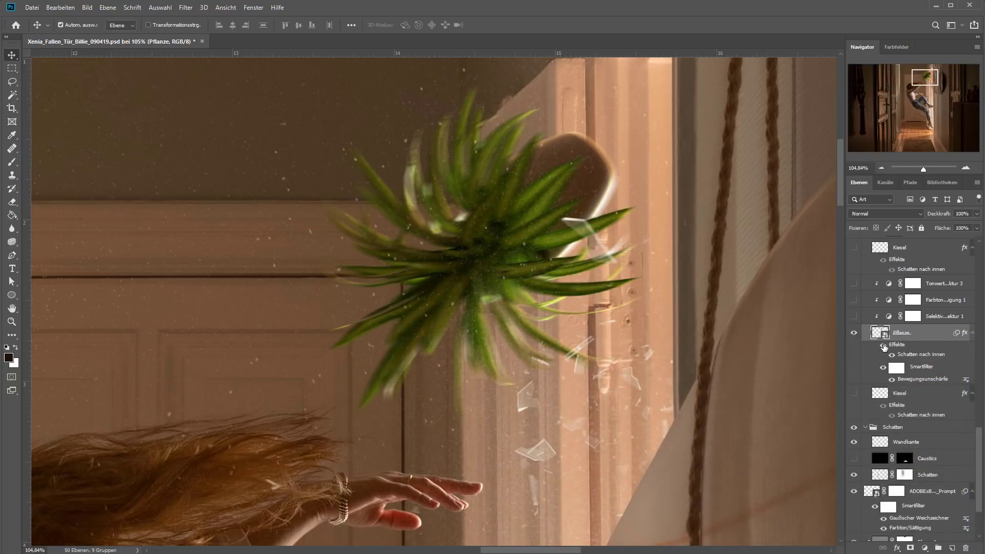
- Recheck the plant's inner shadow and show the upper Kiesel pebbles layer
click(883, 345)
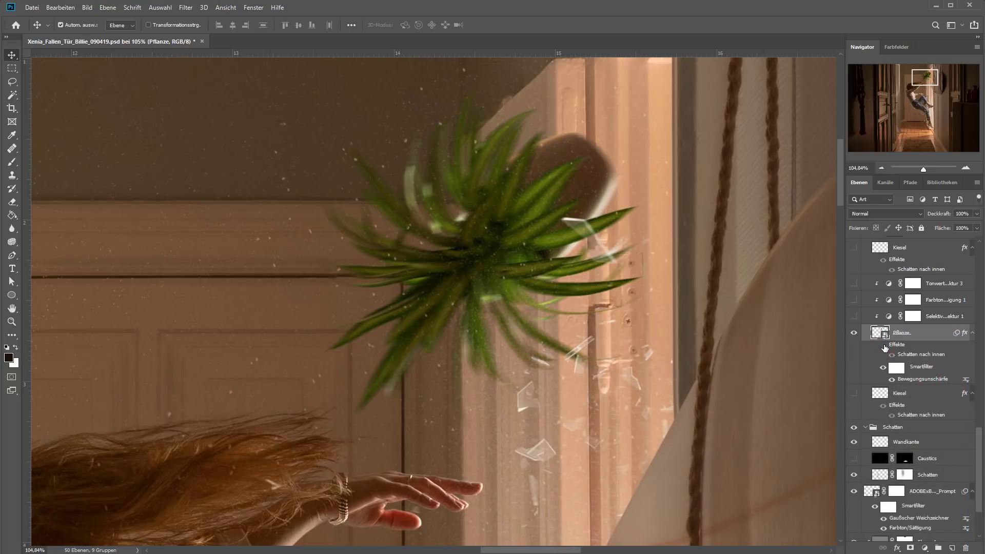
click(883, 346)
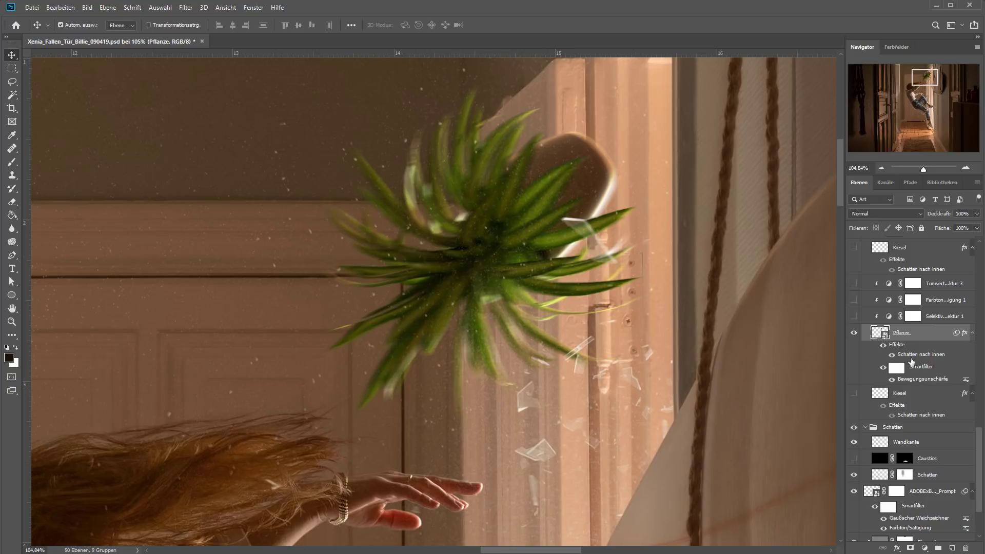
scroll(575, 325, down, 4)
scroll(575, 325, down, 2)
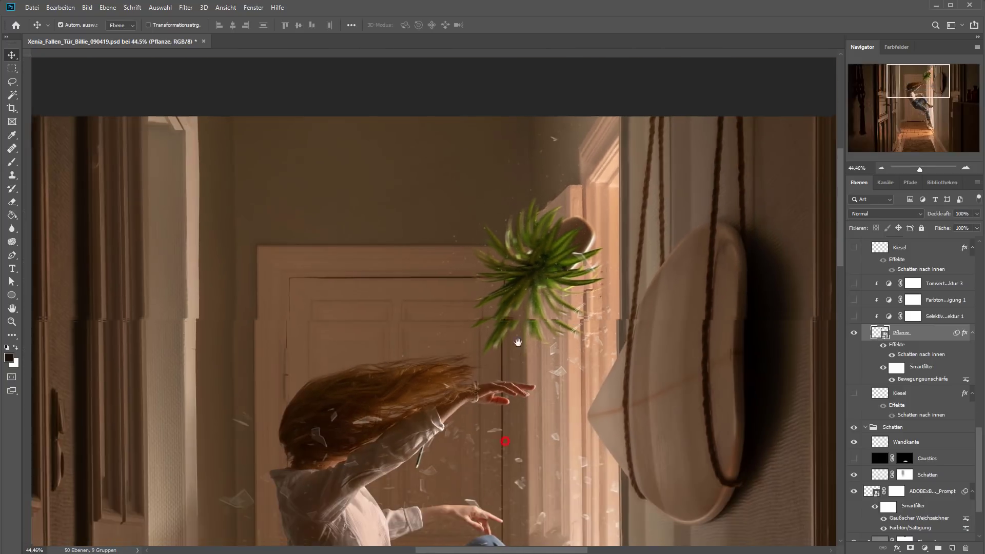
scroll(585, 237, up, 5)
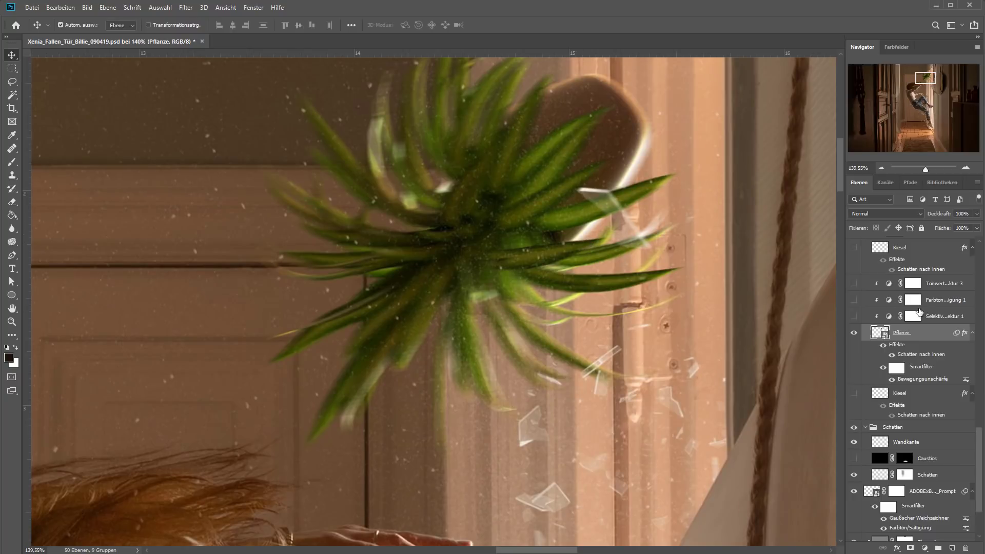
scroll(954, 320, up, 3)
click(854, 330)
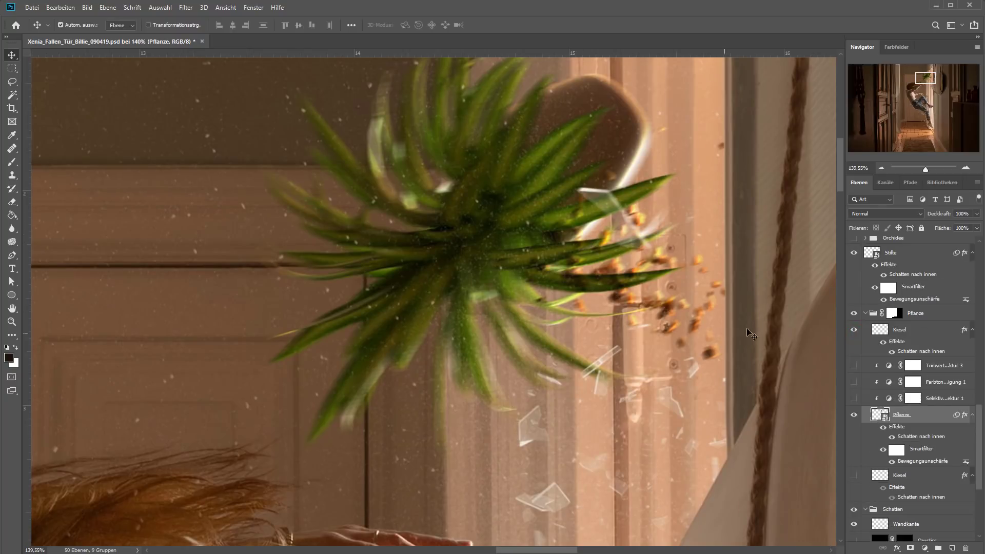
click(883, 342)
- Turn on the Farbton/Sättigung adjustment and the lower Kiesel pebbles layer
scroll(954, 335, down, 2)
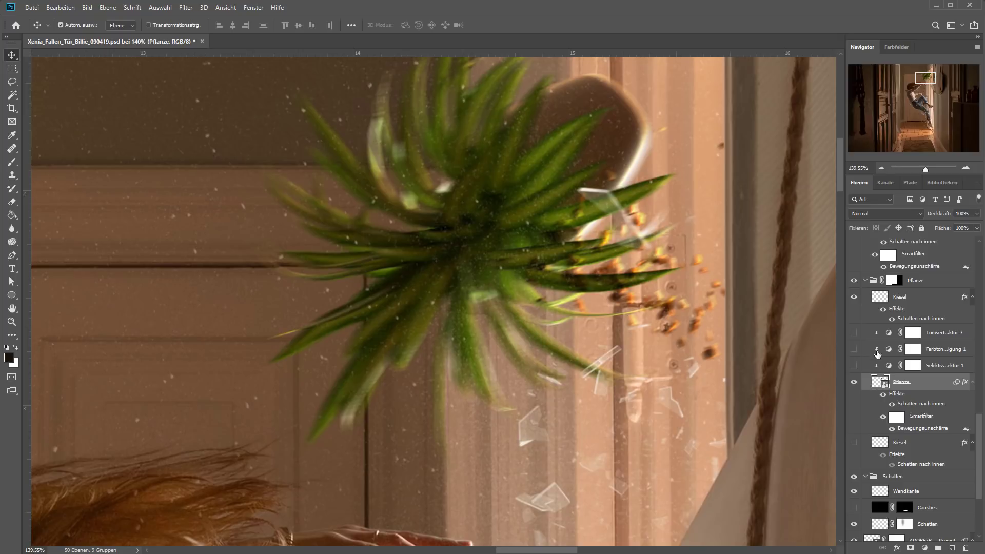
click(854, 348)
scroll(931, 395, down, 1)
scroll(929, 397, down, 1)
click(854, 410)
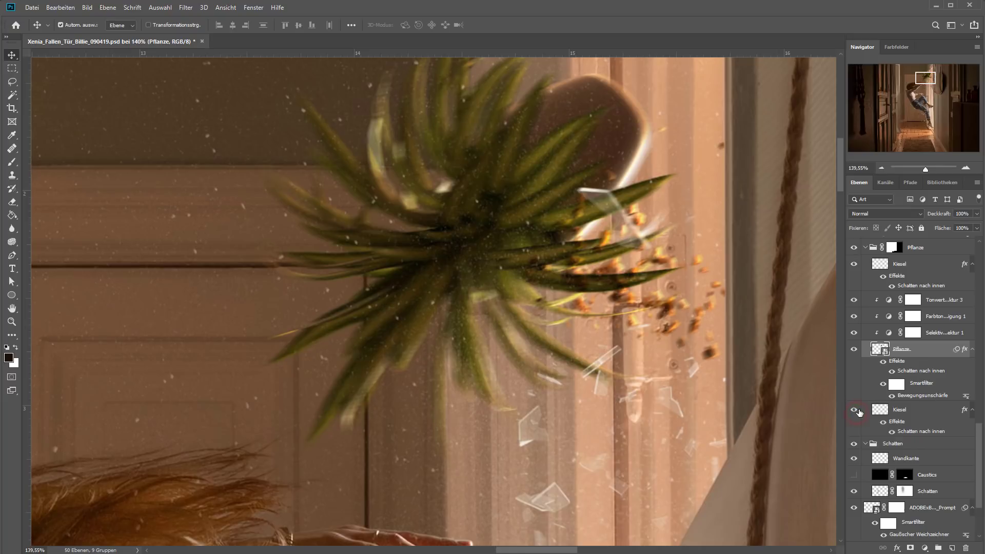
scroll(519, 388, down, 6)
- Zoom out from about 127% to 33% and turn on the Caustics floor-light layer
scroll(519, 388, down, 1)
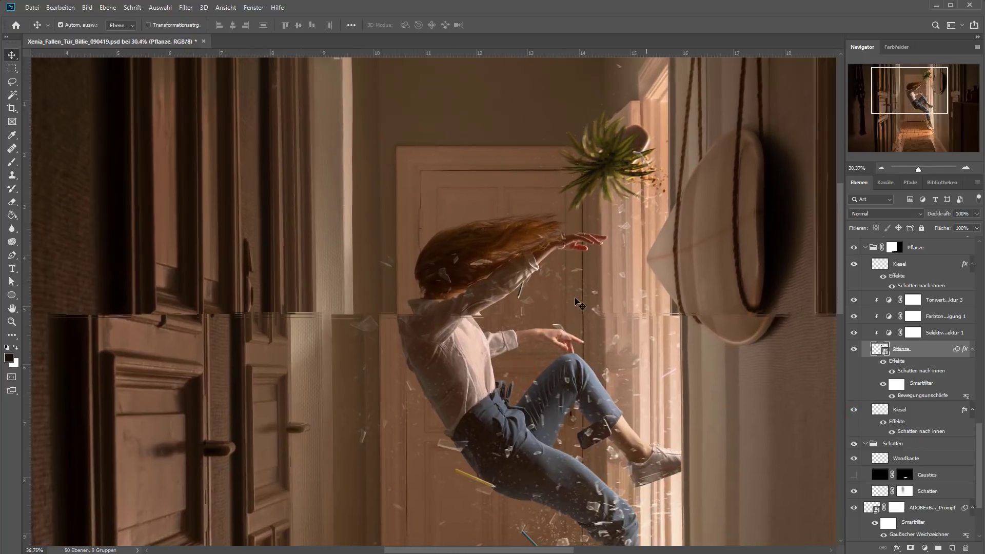
scroll(633, 447, up, 3)
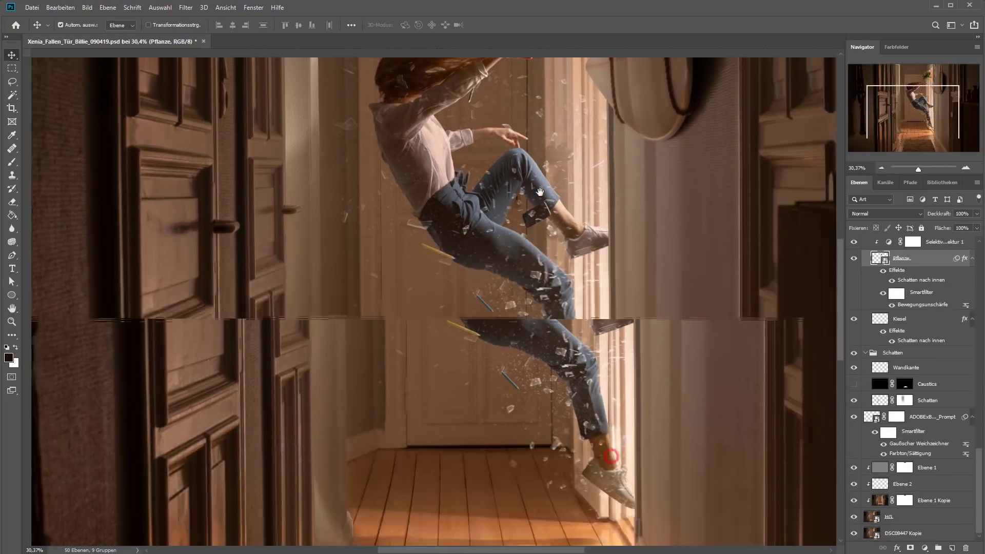
scroll(572, 347, up, 2)
scroll(545, 302, up, 1)
scroll(660, 357, up, 1)
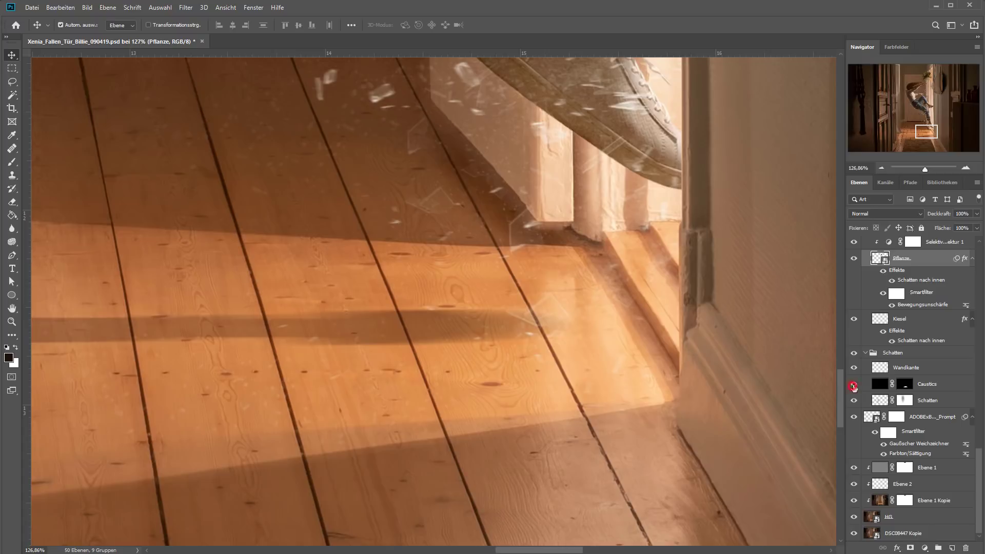
click(853, 384)
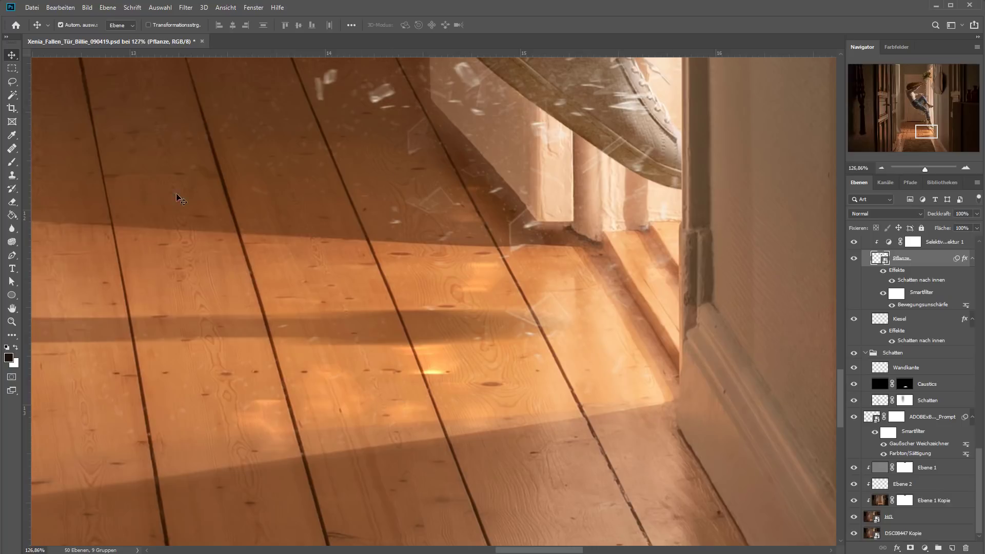
scroll(635, 306, down, 1)
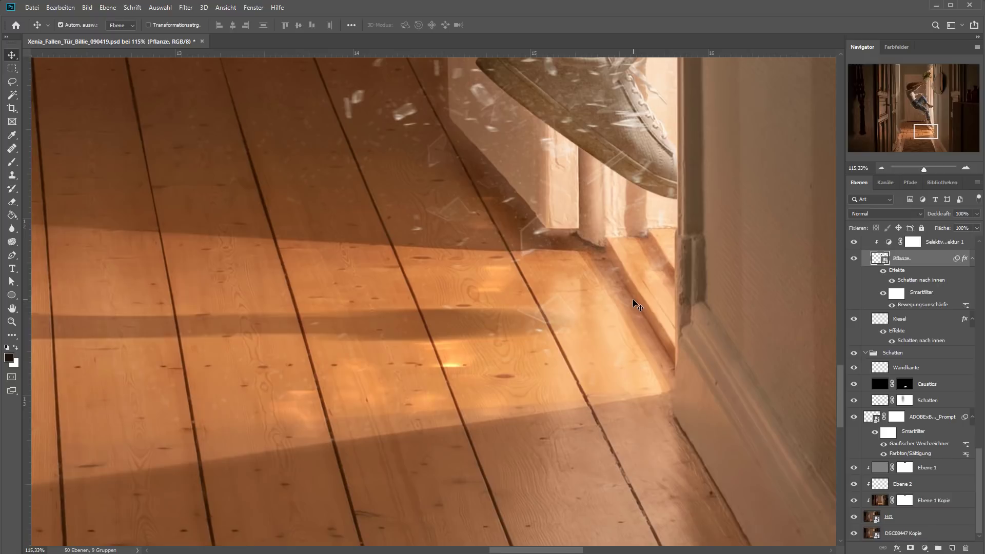
scroll(632, 298, down, 2)
scroll(631, 297, down, 2)
scroll(627, 312, down, 1)
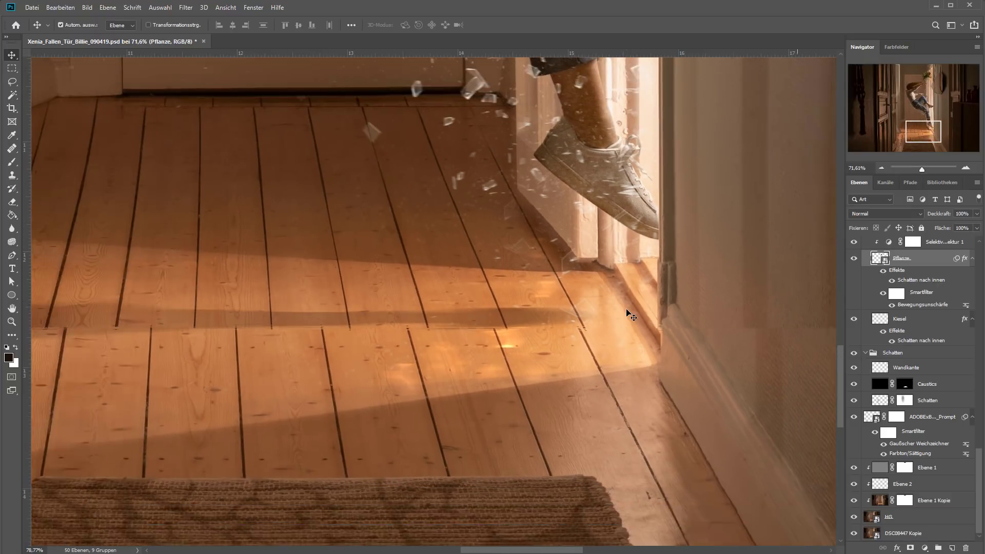
scroll(627, 311, down, 4)
scroll(631, 315, down, 4)
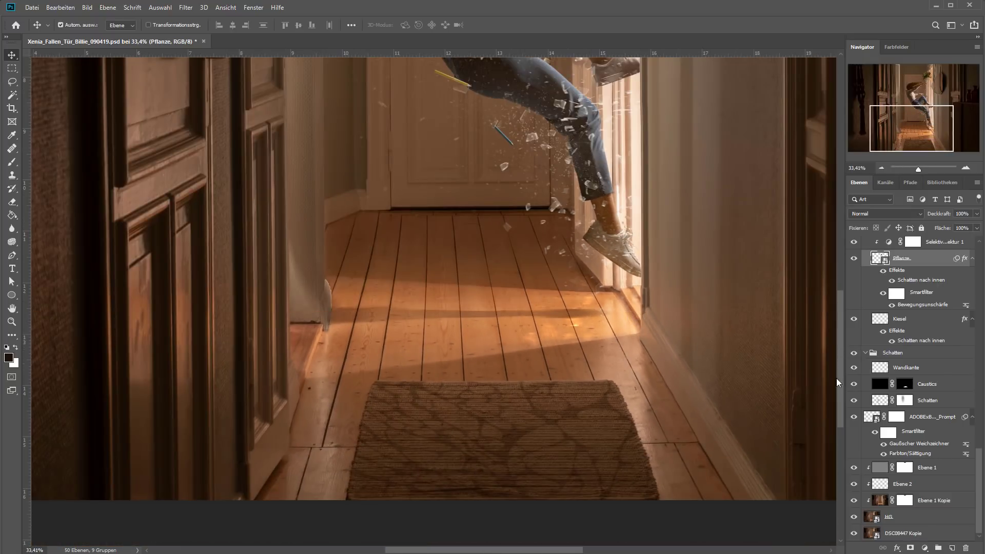
- Show the Überstrahlungen glow layer and inspect its mask on its own before returning to the composite
scroll(895, 379, up, 2)
scroll(897, 379, up, 4)
scroll(897, 379, up, 4)
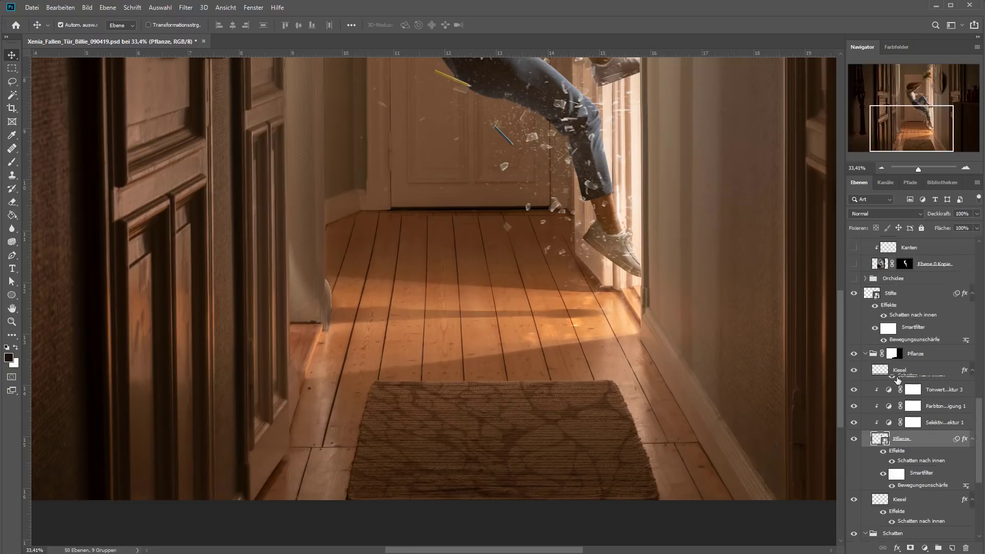
scroll(897, 379, up, 2)
scroll(898, 380, up, 2)
scroll(897, 382, up, 2)
scroll(898, 382, up, 2)
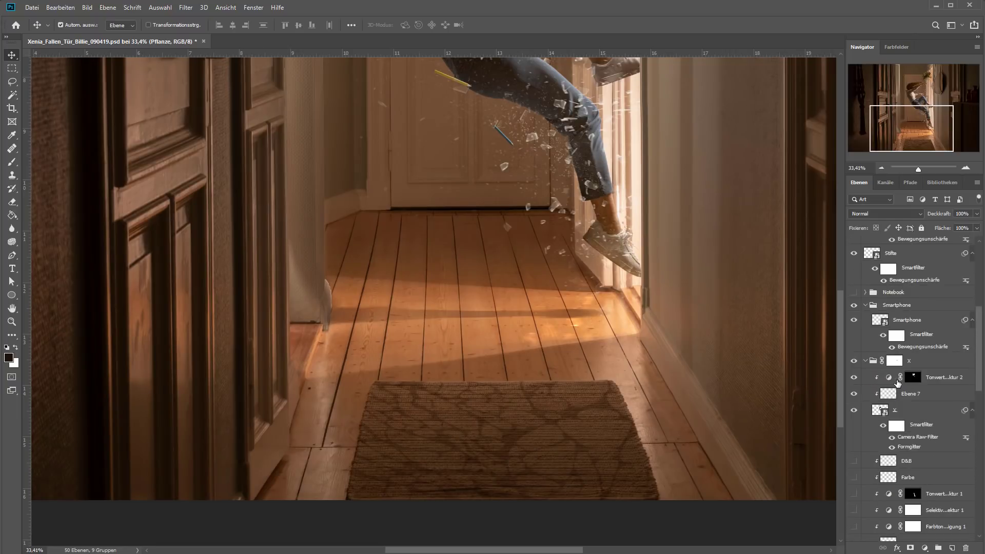
scroll(898, 382, up, 4)
scroll(897, 382, up, 4)
scroll(575, 340, down, 5)
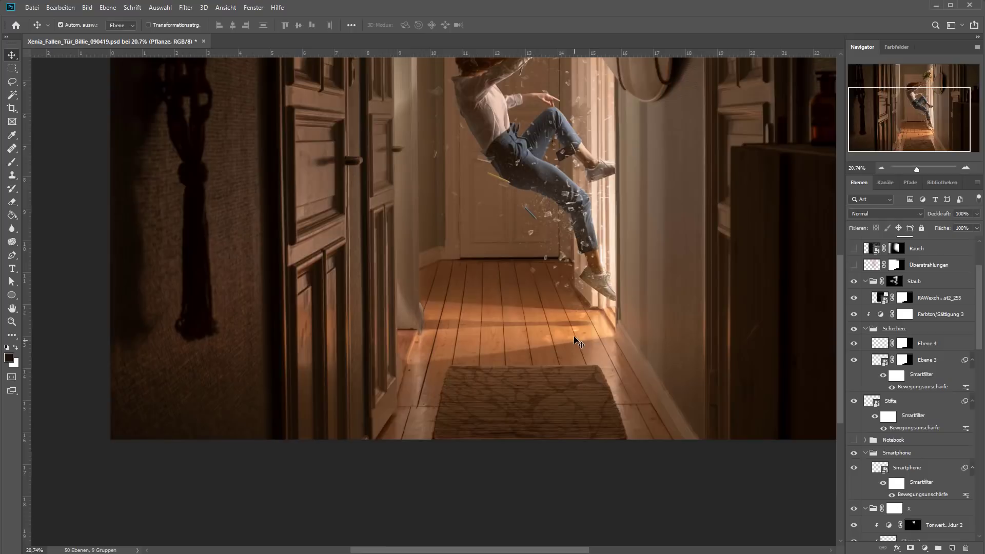
scroll(574, 341, down, 3)
scroll(433, 301, up, 3)
scroll(911, 366, up, 2)
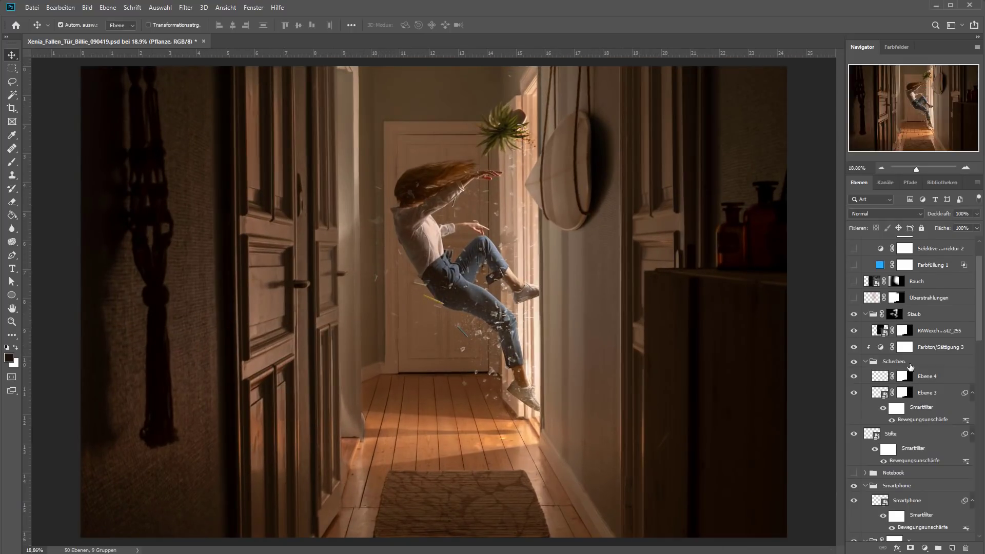
scroll(918, 362, up, 1)
scroll(935, 349, up, 2)
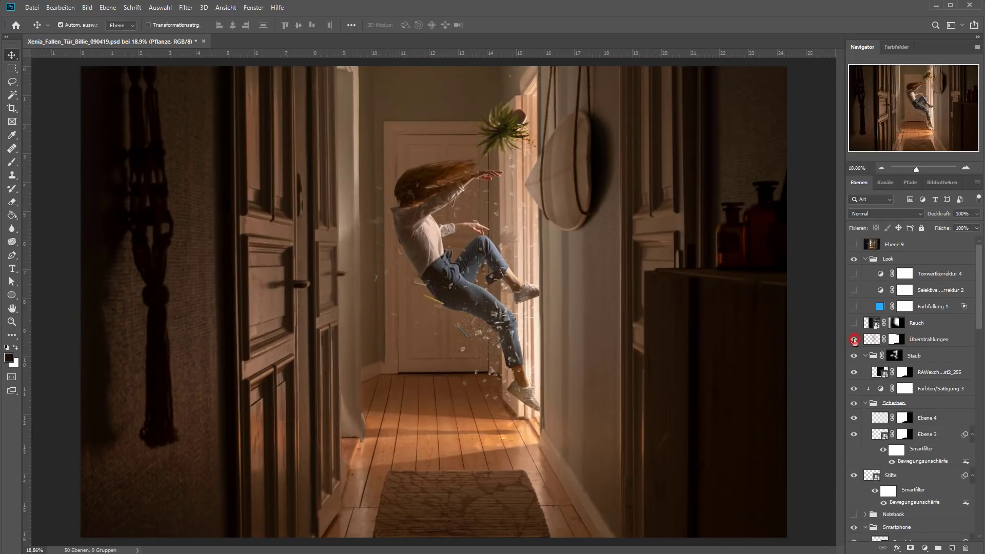
click(854, 340)
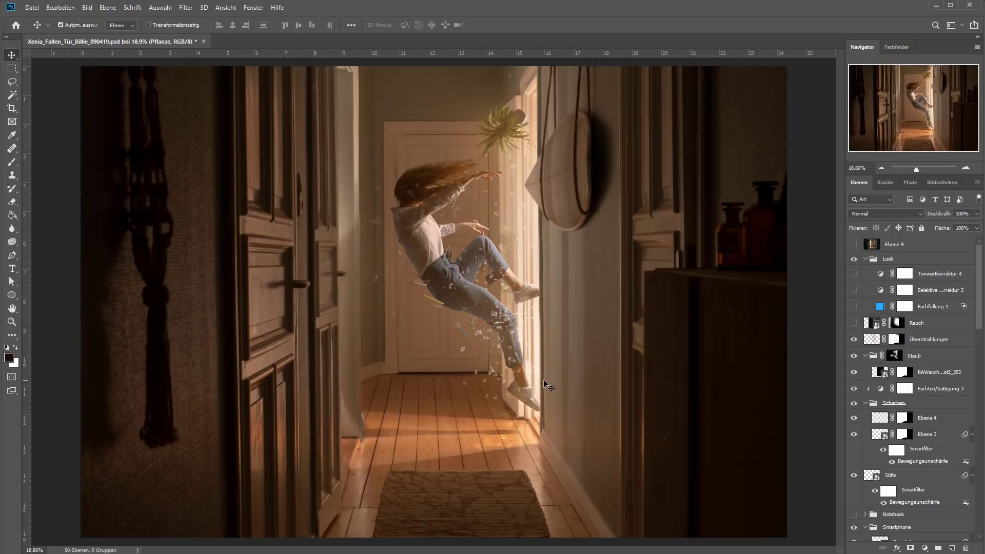
click(948, 339)
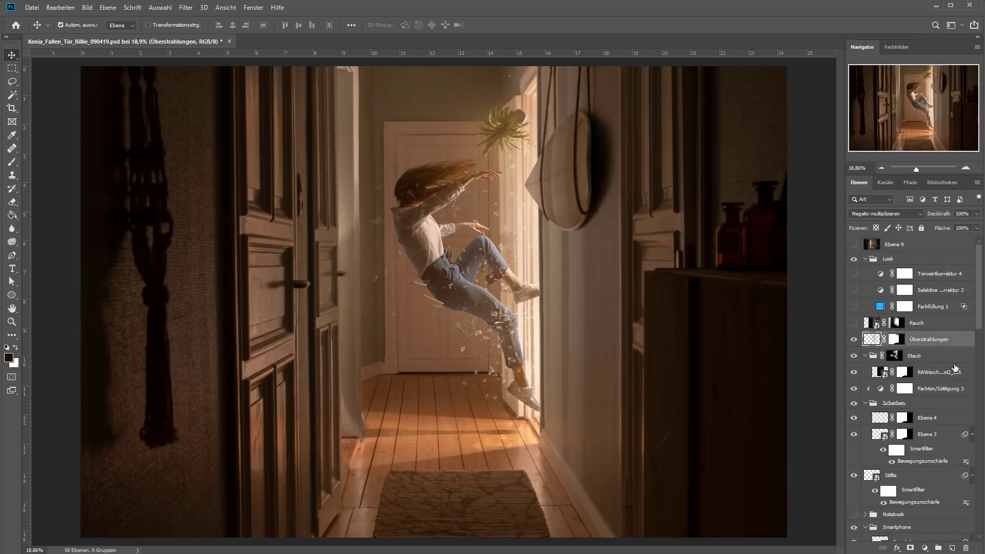
alt+click(897, 341)
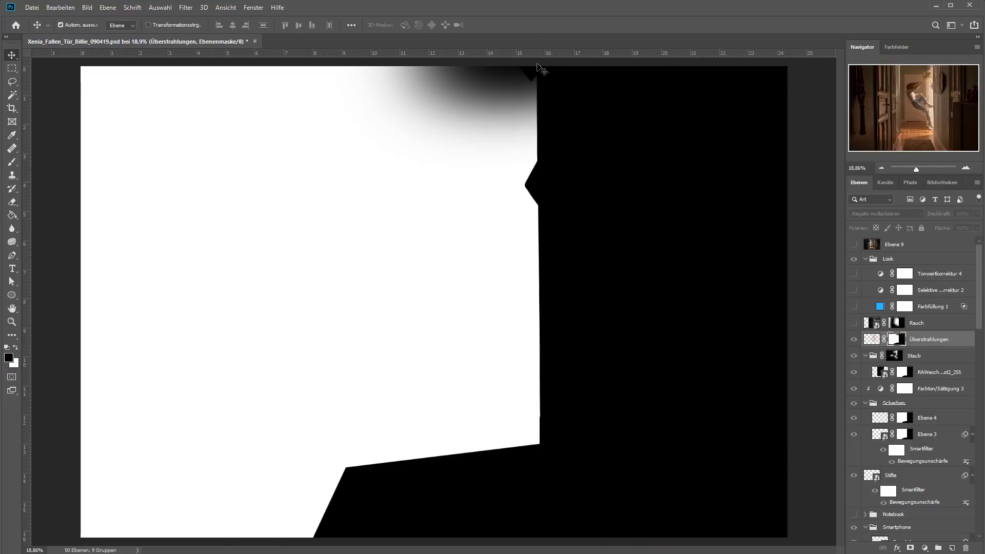
alt+click(898, 342)
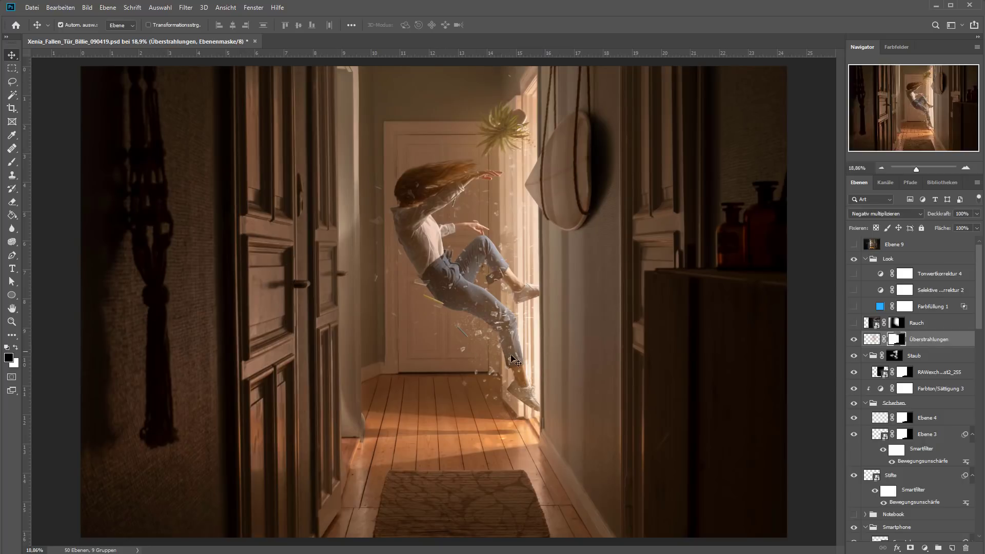
- Turn on and select the Rauch smoke layer at 77% opacity
click(853, 324)
click(903, 328)
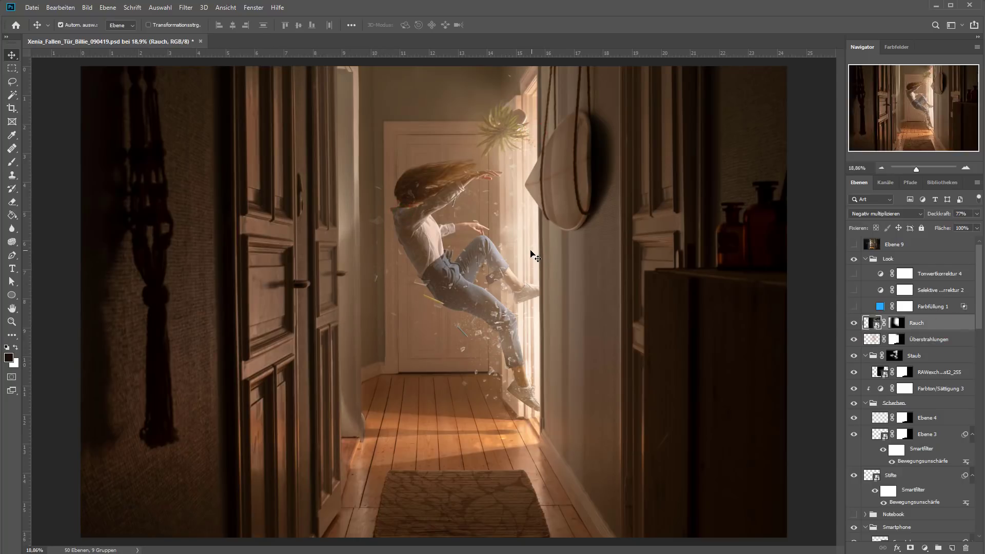
scroll(510, 251, down, 1)
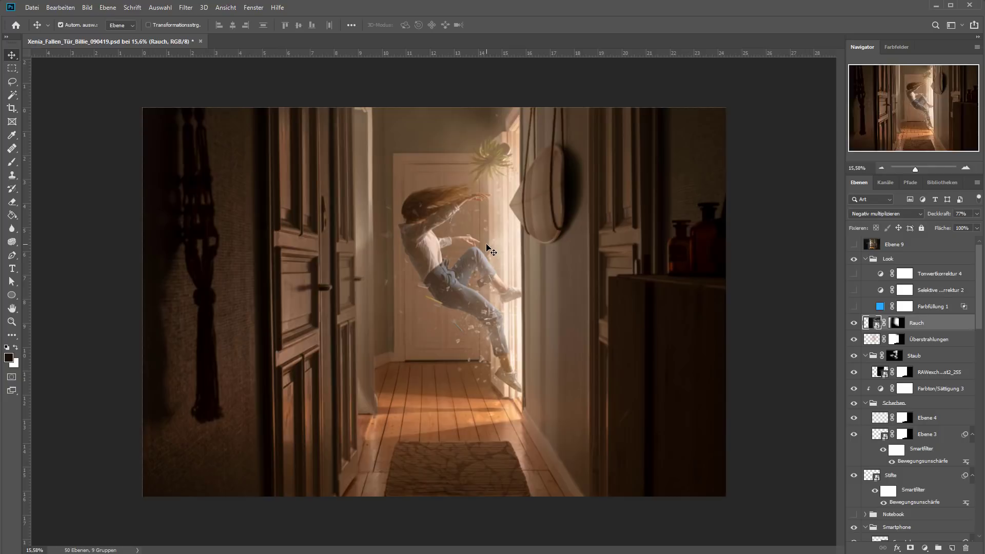
click(867, 310)
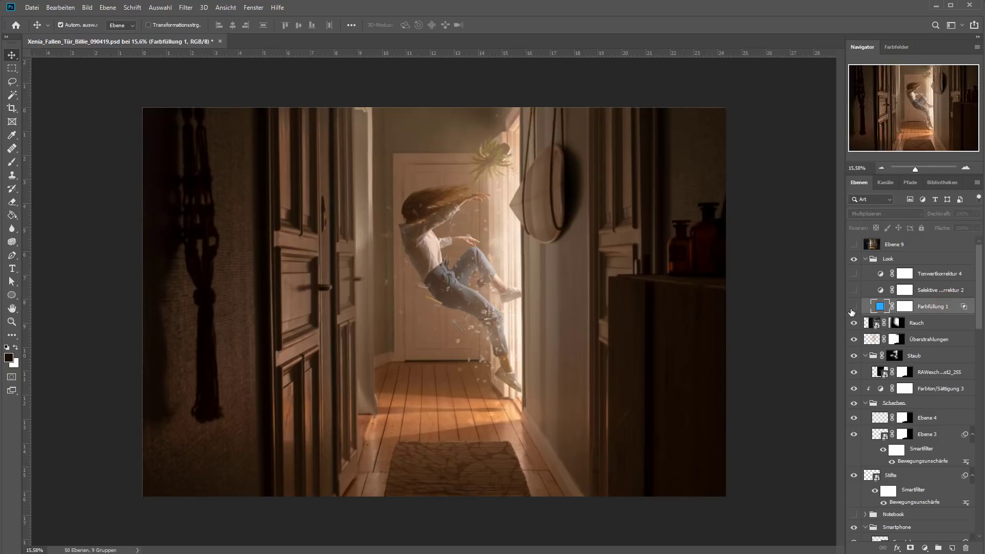
click(853, 307)
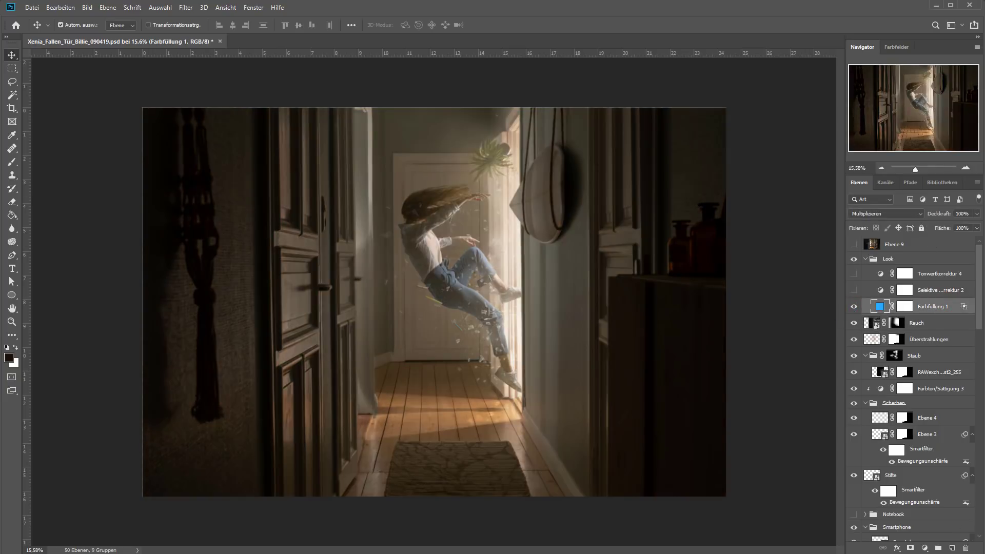
click(925, 548)
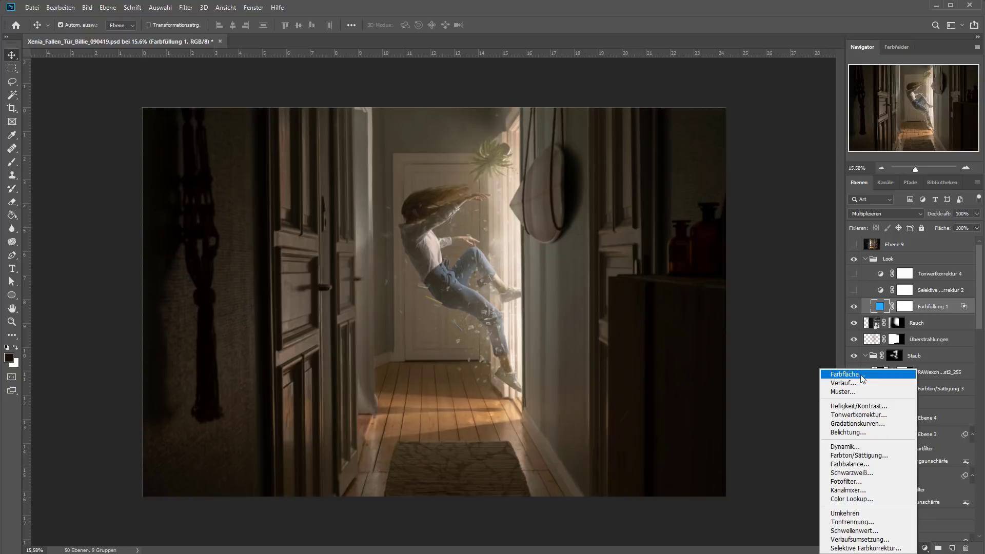
click(938, 310)
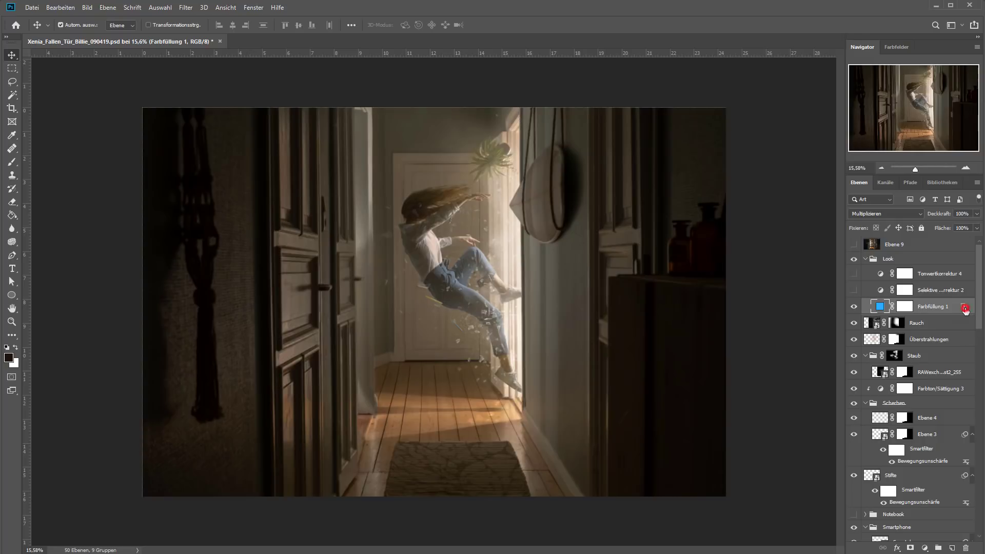
double_click(965, 309)
drag(809, 345, 824, 221)
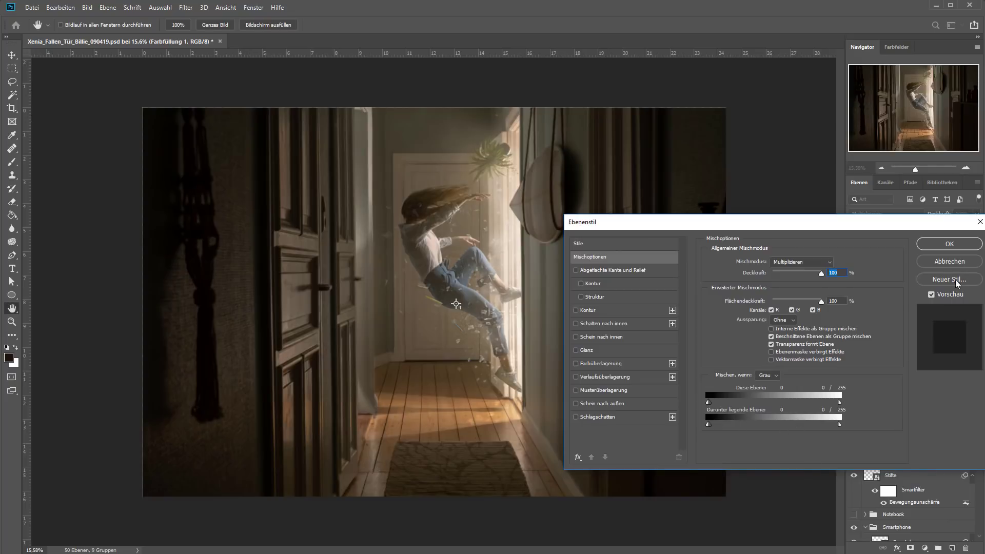
click(947, 260)
click(854, 307)
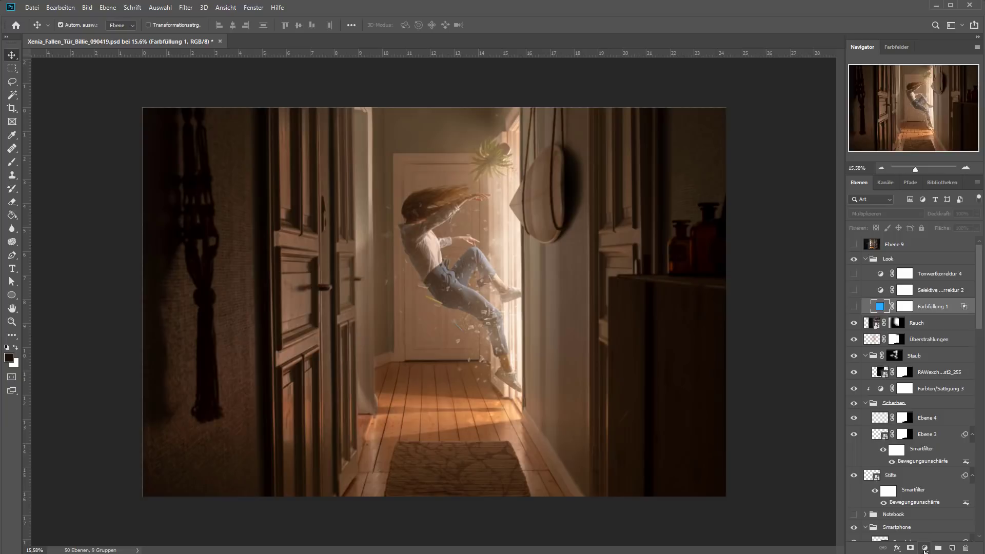
- Add a saturated medium-blue solid colour fill layer set to Multiply blend mode
click(925, 547)
click(875, 375)
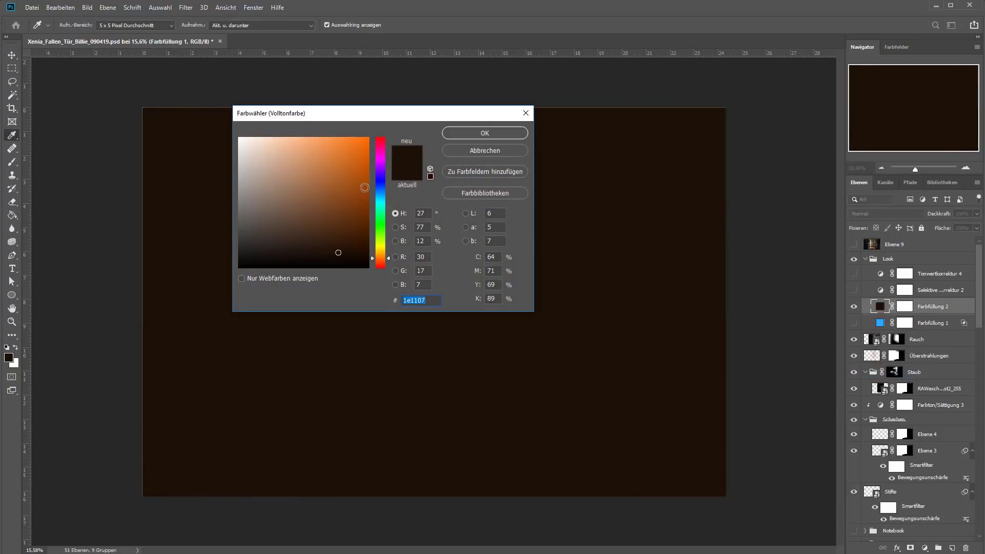
click(382, 190)
drag(329, 179, 343, 169)
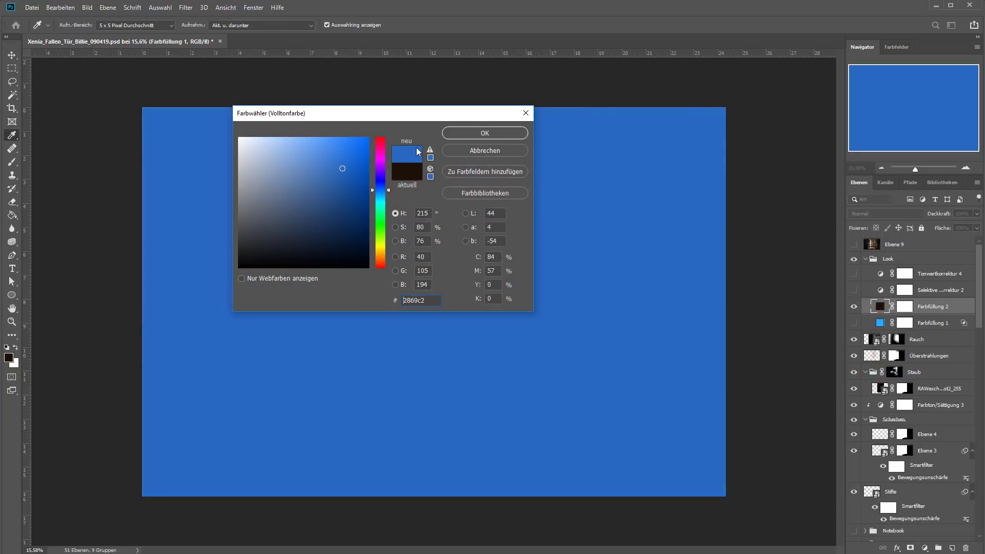
click(444, 135)
click(869, 214)
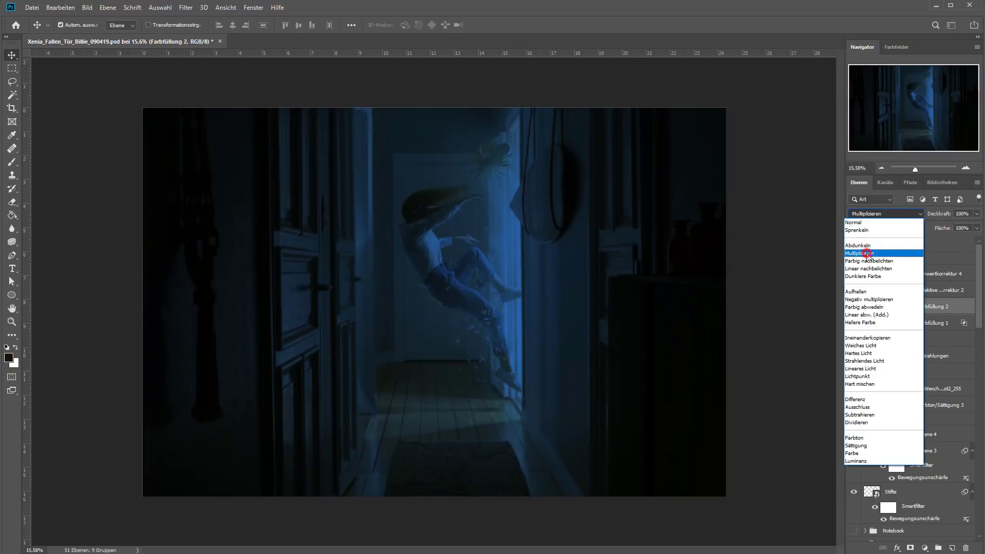
click(866, 253)
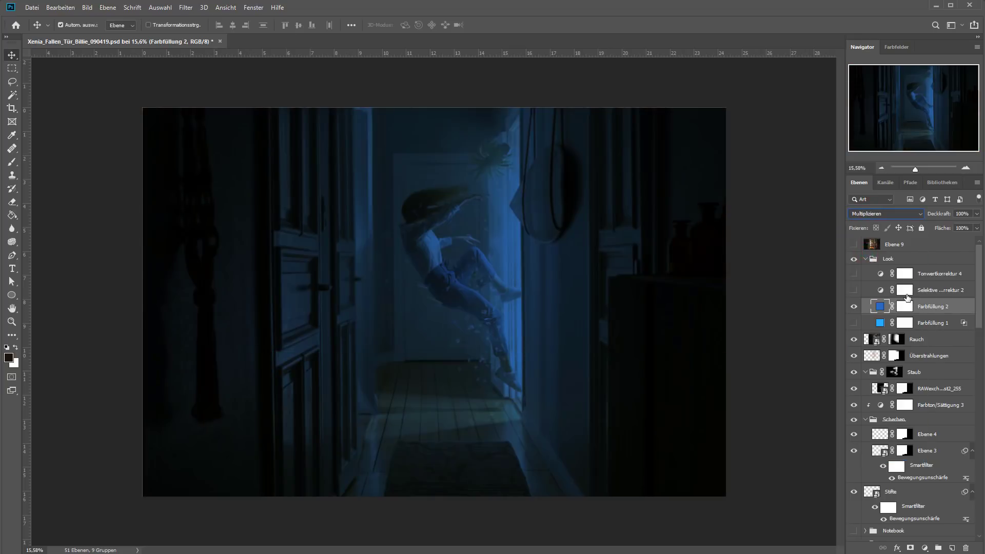
key(h)
- Split and adjust Farbfüllung 2's This Layer Blend If slider so it blends only into part of the tonal range
double_click(964, 308)
mouse_move(693, 224)
mouse_down()
mouse_move(624, 93)
mouse_move(582, 96)
mouse_up()
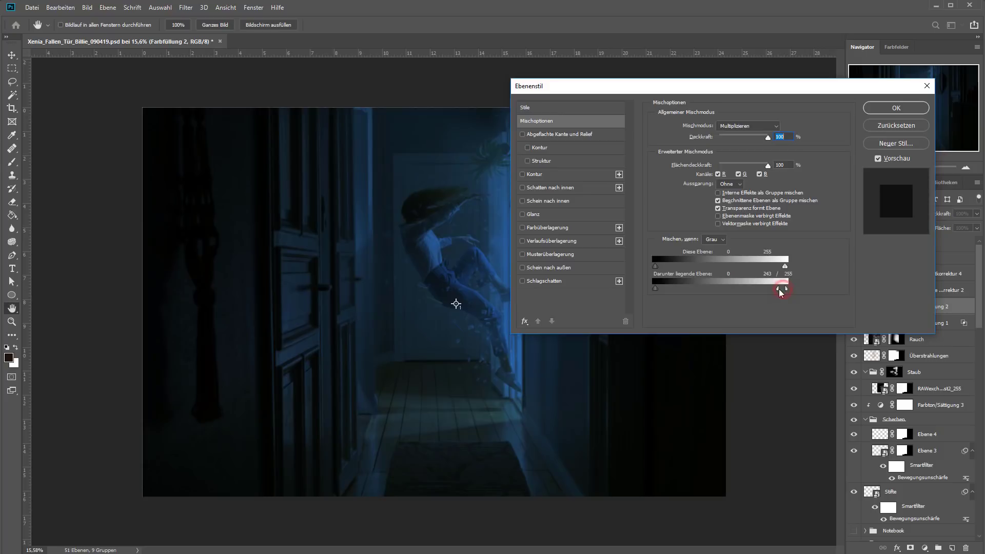
mouse_move(785, 288)
mouse_down()
mouse_move(727, 291)
mouse_move(784, 289)
mouse_up()
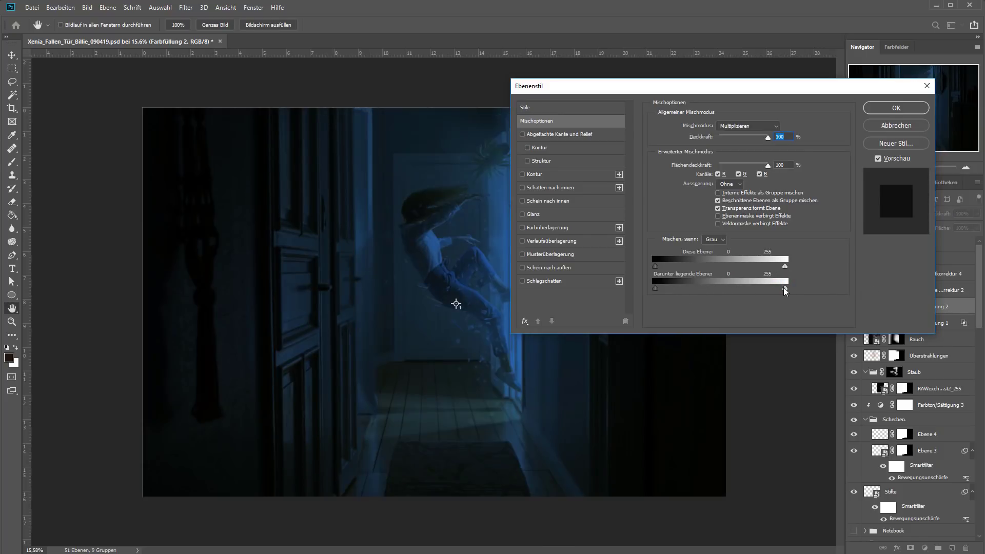
drag(785, 288, 719, 288)
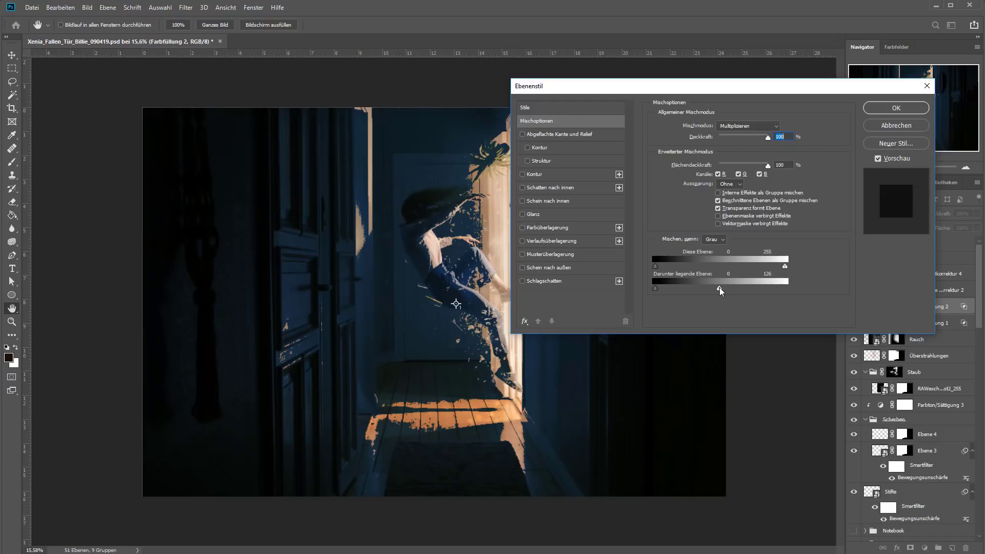
drag(720, 288, 861, 287)
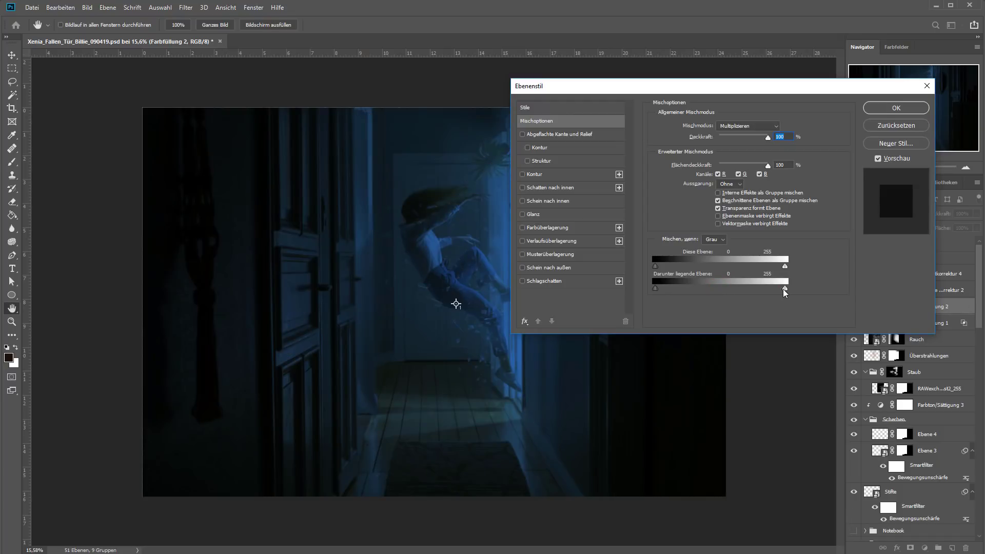
drag(785, 290, 610, 302)
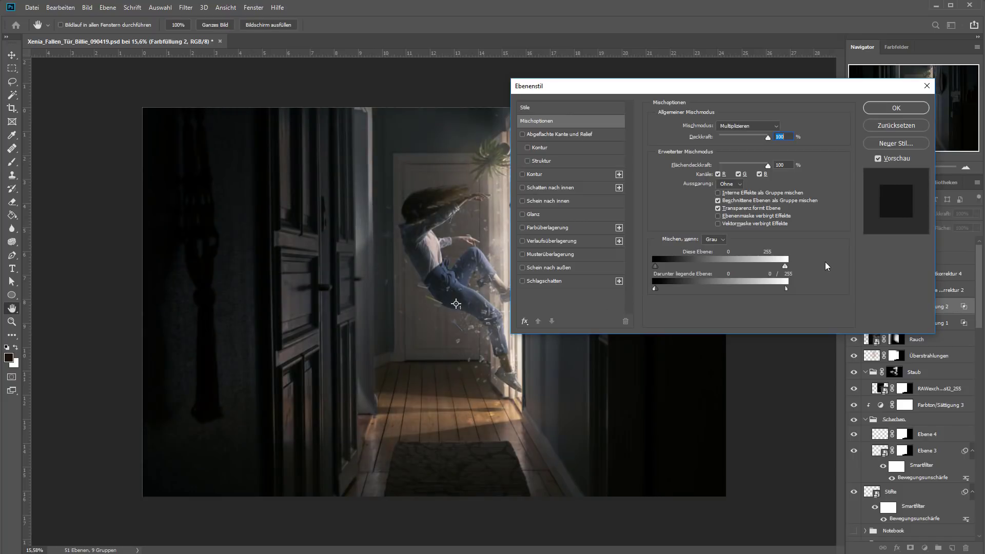
drag(784, 267, 645, 272)
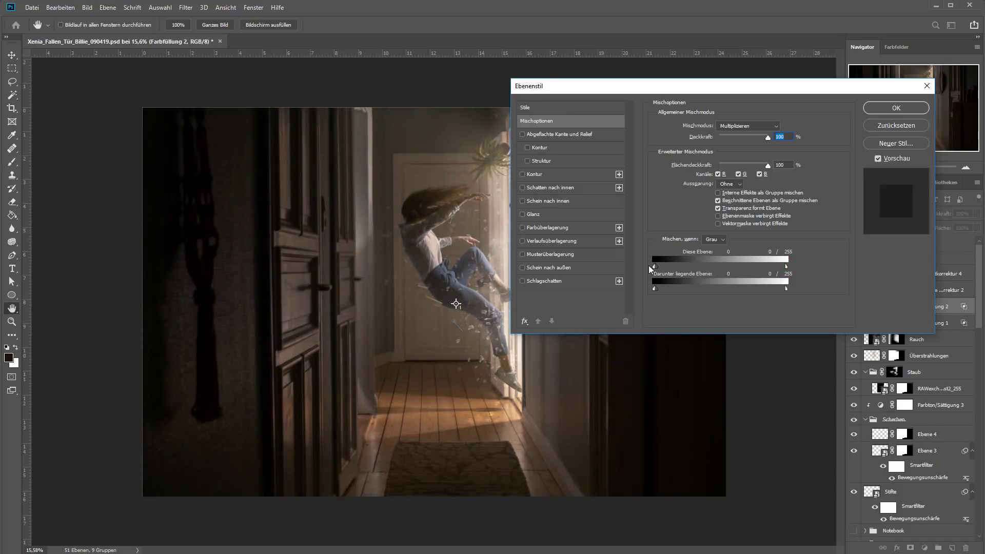
click(895, 107)
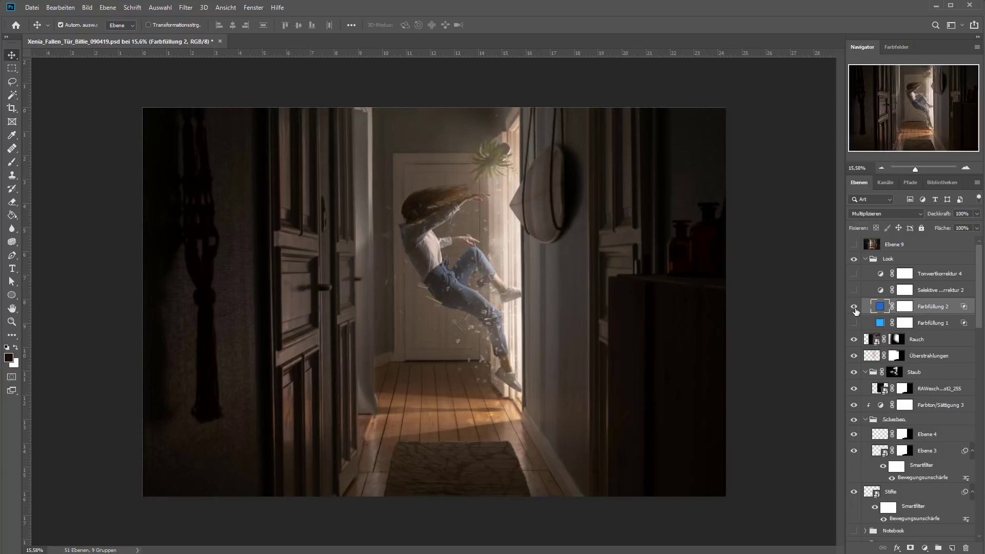
- Preview an orange colour for Farbfüllung 2, cancel the change, then delete the layer
double_click(879, 306)
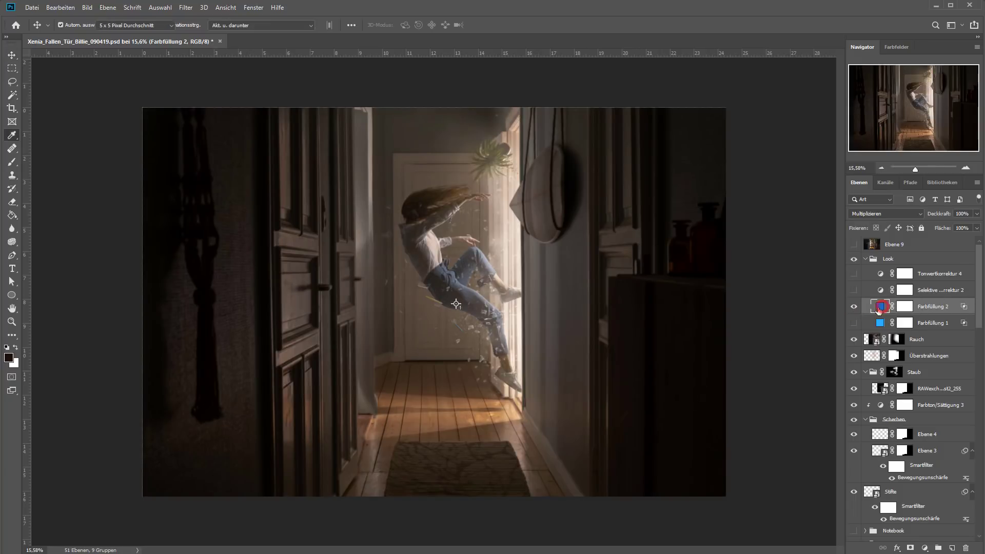
mouse_move(292, 114)
mouse_down()
mouse_move(515, 272)
mouse_move(538, 316)
mouse_up()
mouse_move(589, 370)
mouse_down()
mouse_move(576, 329)
mouse_move(556, 391)
mouse_move(483, 399)
mouse_move(589, 391)
mouse_move(627, 456)
mouse_up()
mouse_move(589, 391)
mouse_down()
mouse_move(528, 408)
mouse_move(578, 386)
mouse_move(562, 372)
mouse_up()
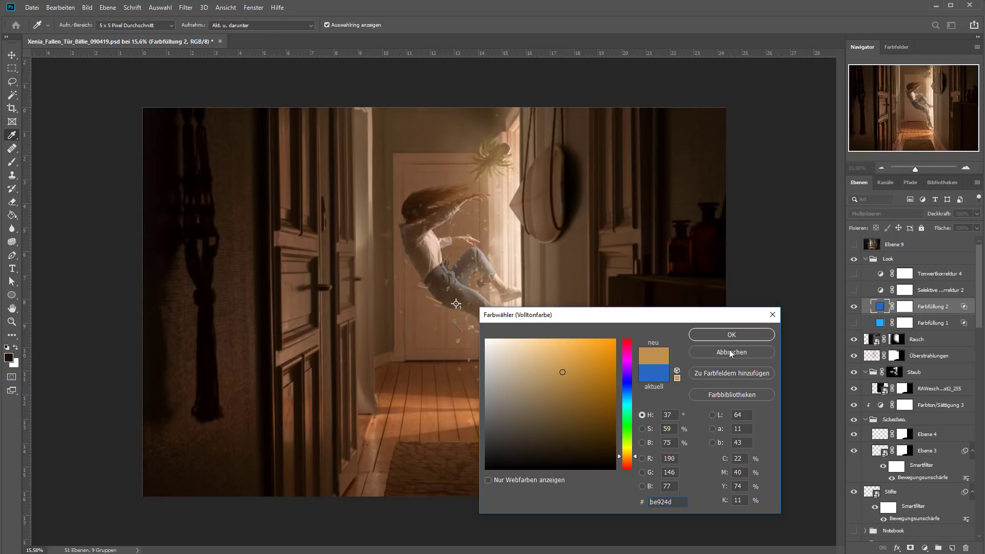
click(730, 352)
drag(933, 306, 964, 548)
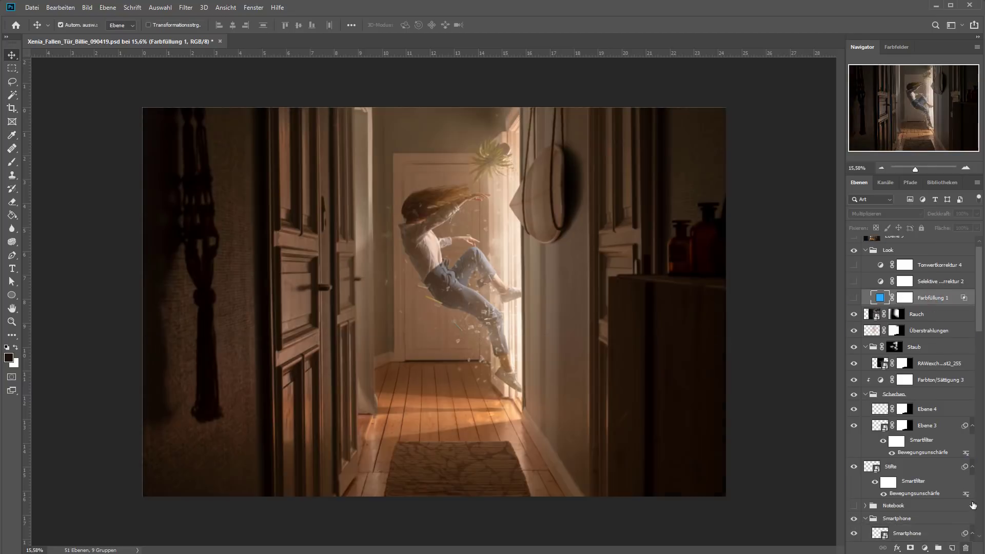
- Turn on Farbfüllung 1 and Selektive Farbkorrektur 2, comparing the image with and without selective colour
click(854, 298)
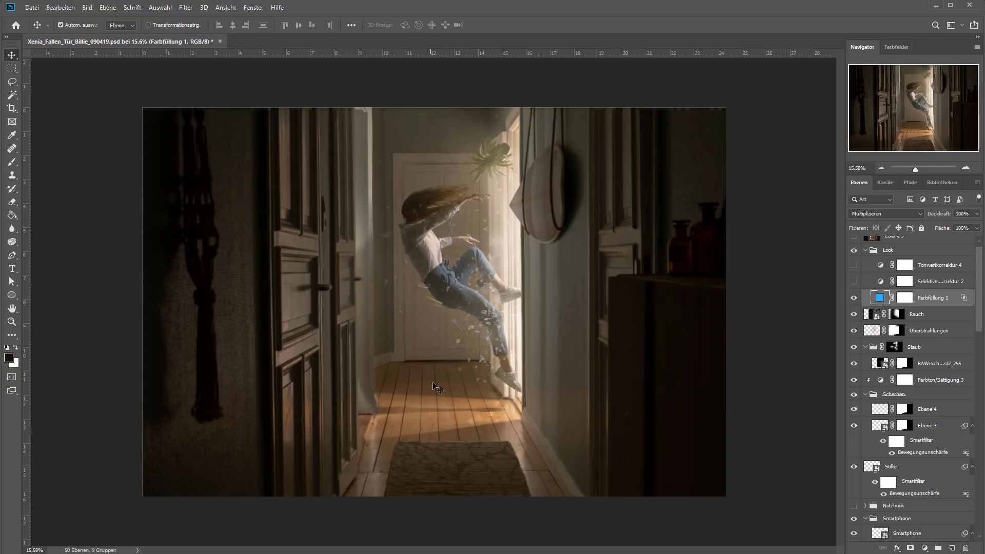
click(854, 281)
click(944, 283)
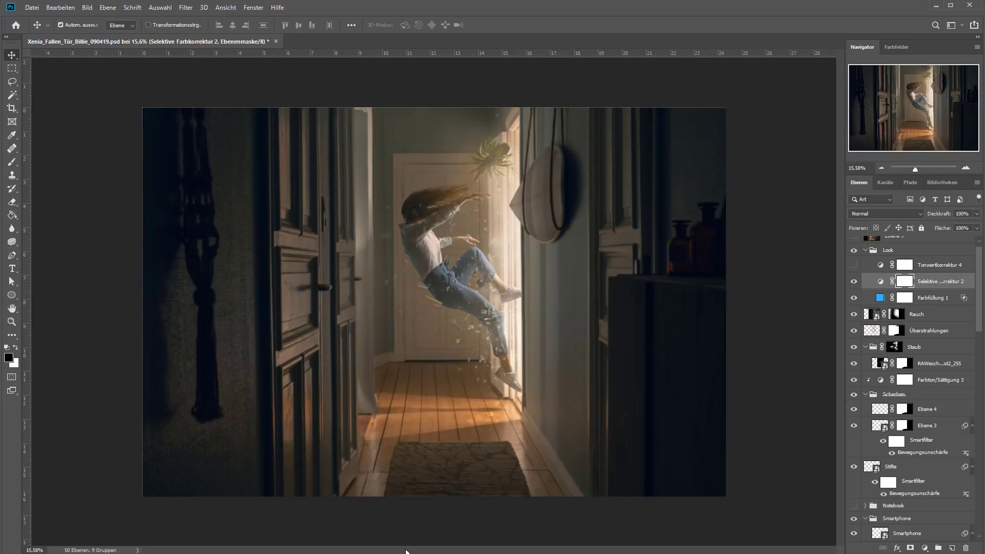
click(860, 281)
click(854, 281)
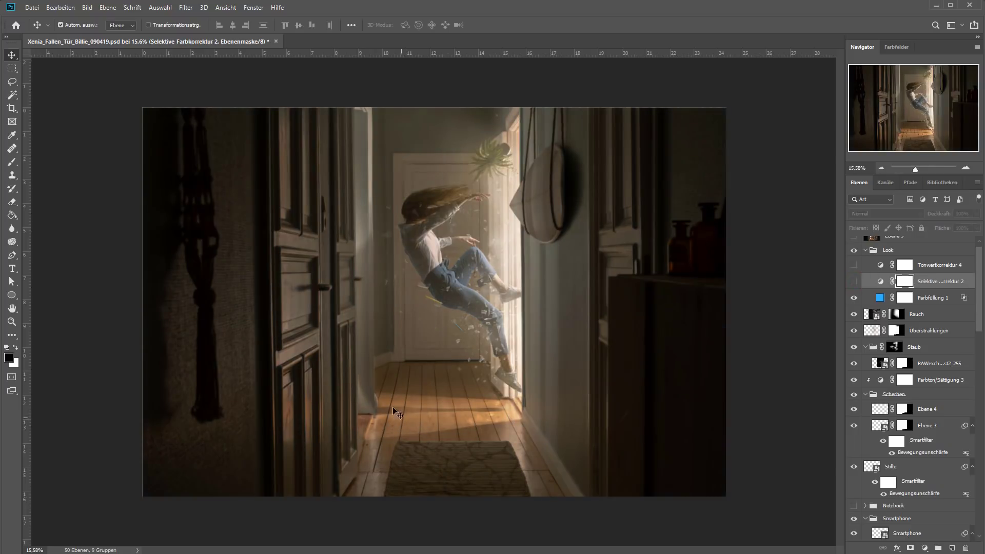
click(850, 280)
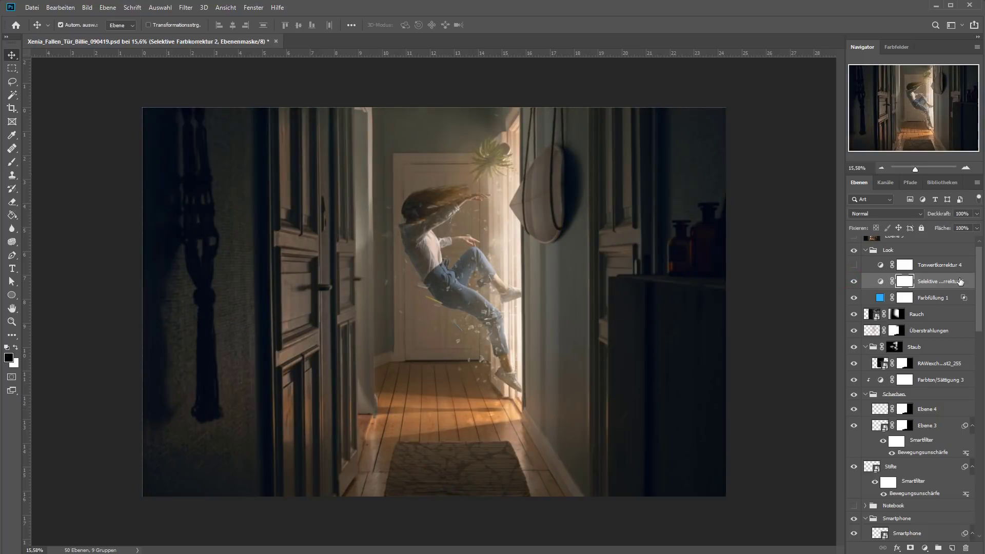
- Turn on the Tonwertkorrektur 4 levels adjustment and compare before and after
click(947, 265)
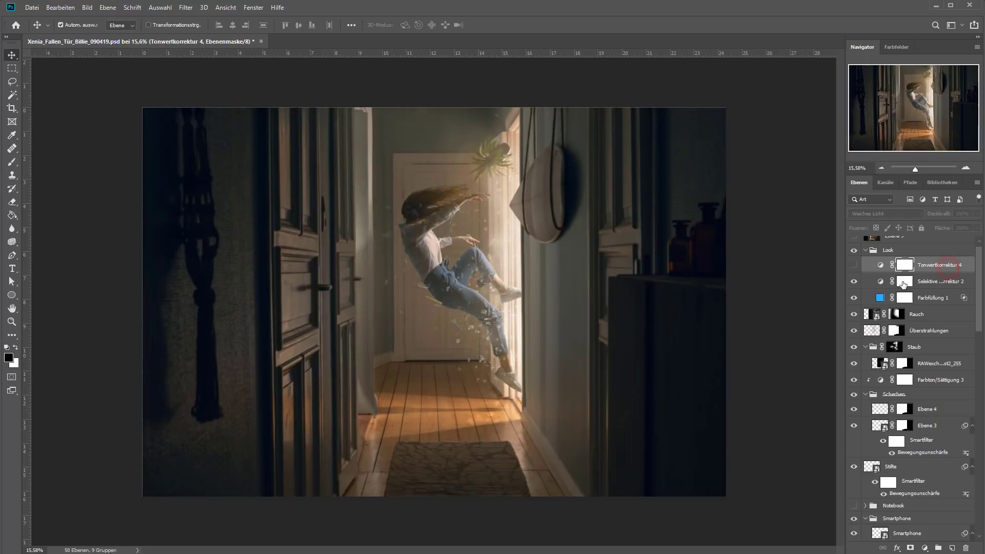
click(854, 265)
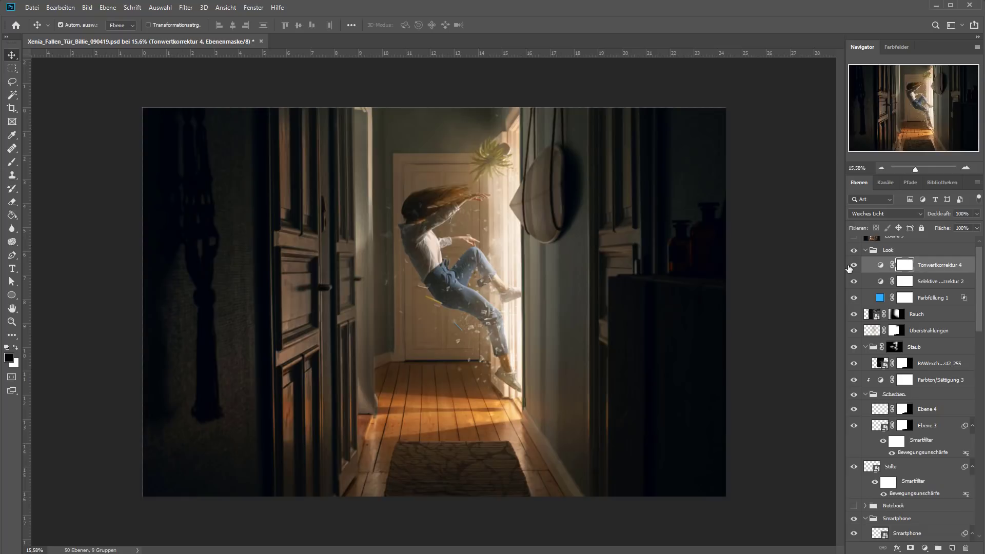
click(854, 265)
scroll(876, 251, up, 1)
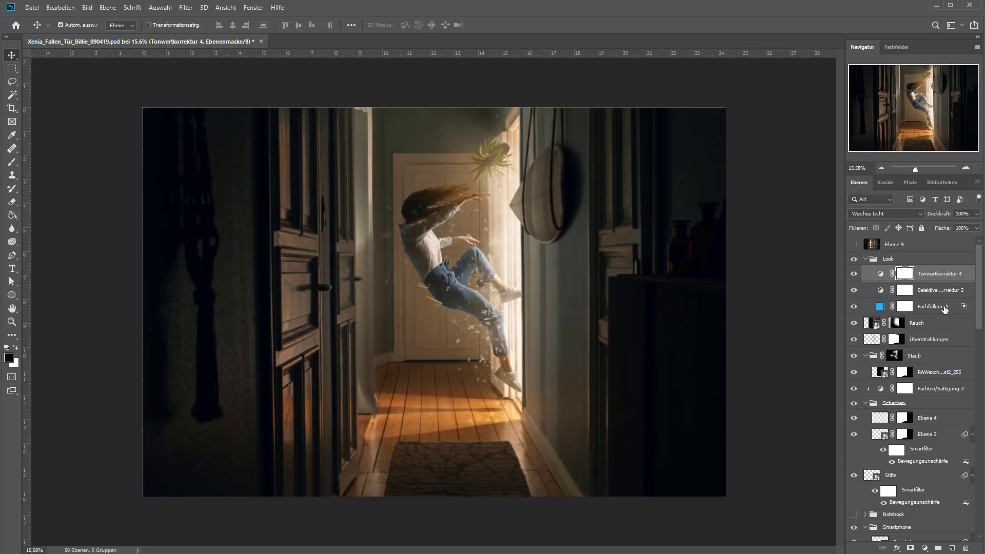
- Select Ebene 9 and make it visible, comparing the mirrored composite with and without it
click(887, 246)
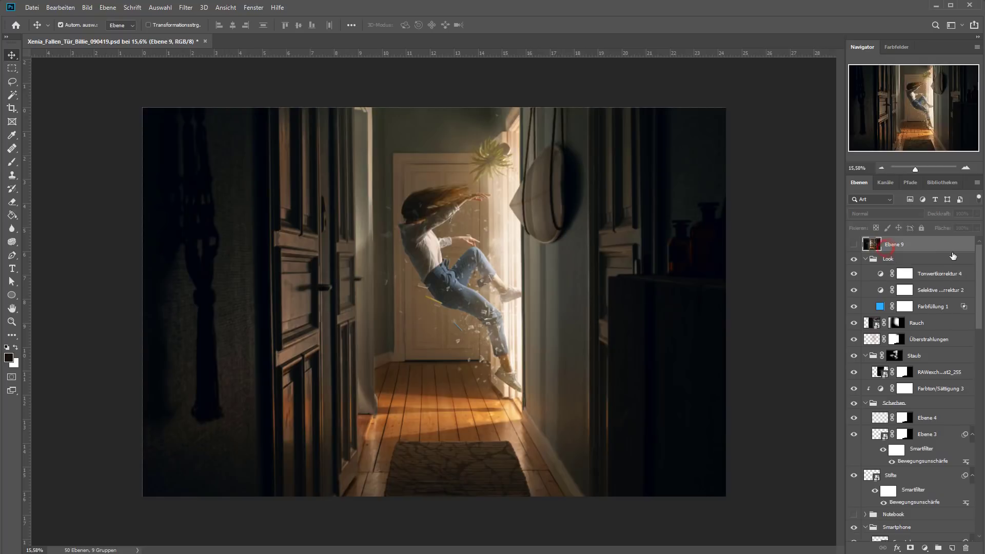
click(853, 245)
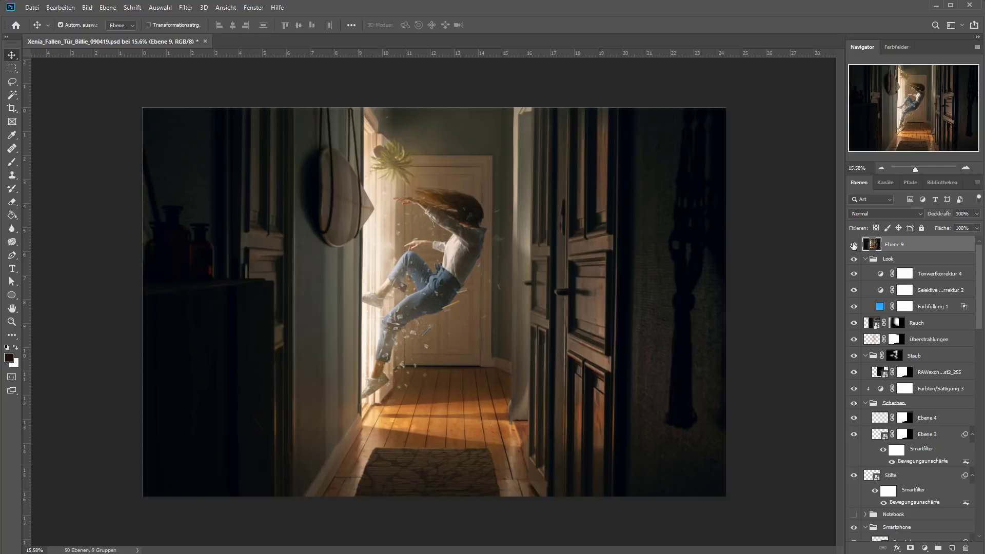
click(854, 245)
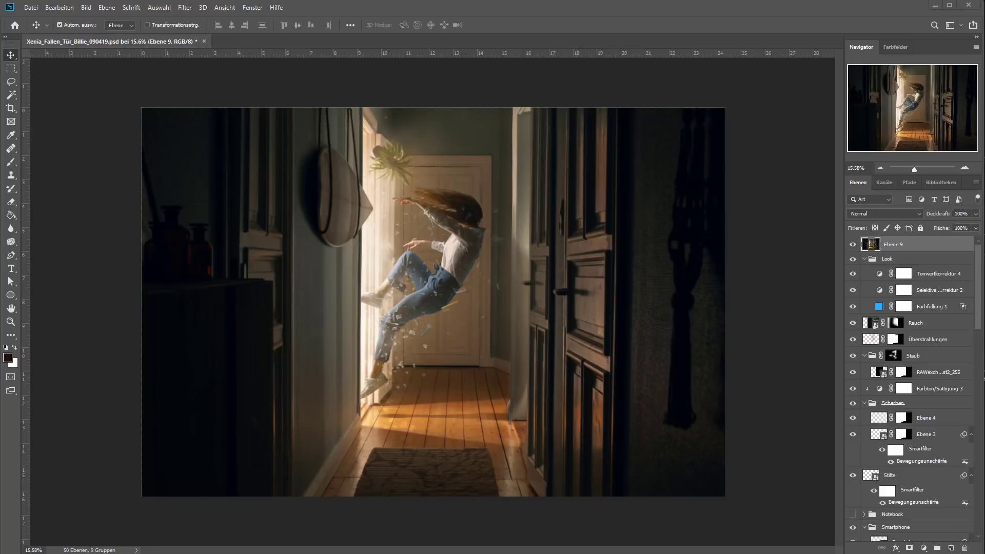
click(853, 246)
scroll(902, 257, down, 3)
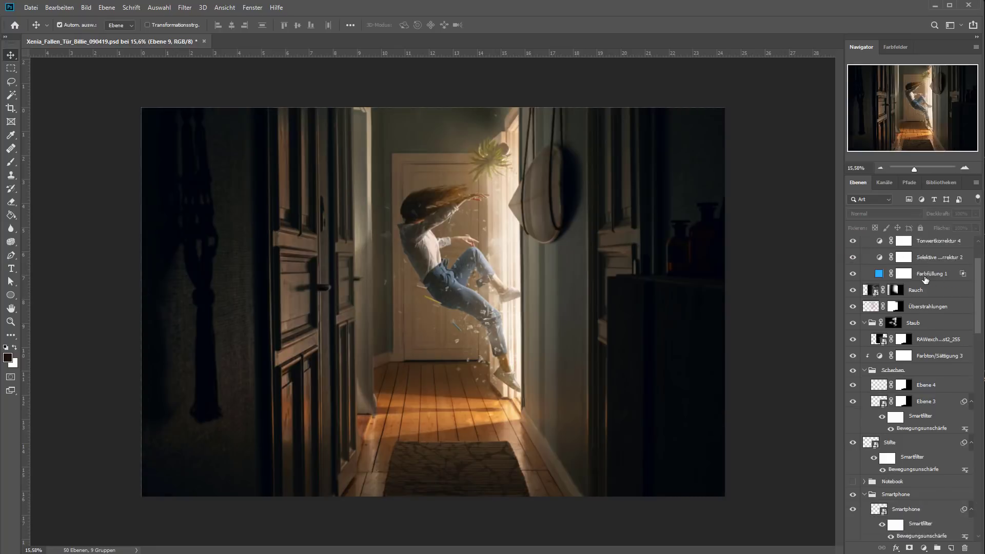
scroll(913, 272, down, 3)
scroll(926, 286, down, 3)
scroll(926, 286, down, 3)
scroll(926, 286, down, 2)
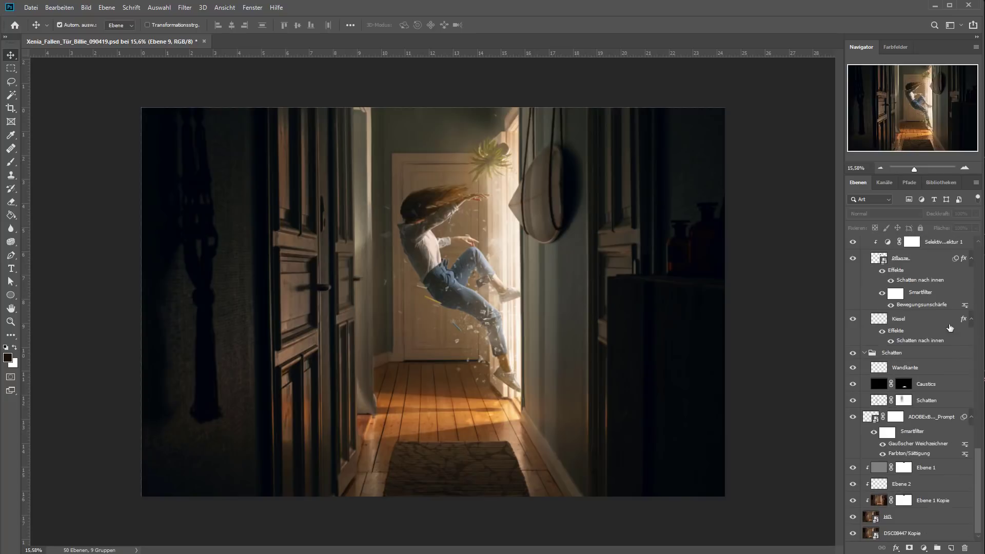
click(938, 405)
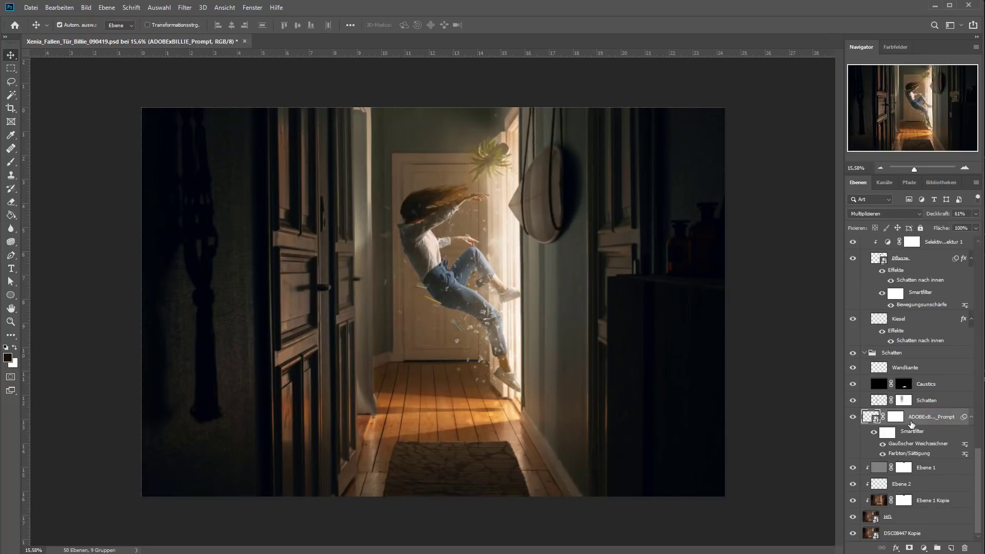
scroll(469, 521, up, 2)
scroll(468, 524, up, 3)
scroll(466, 528, up, 2)
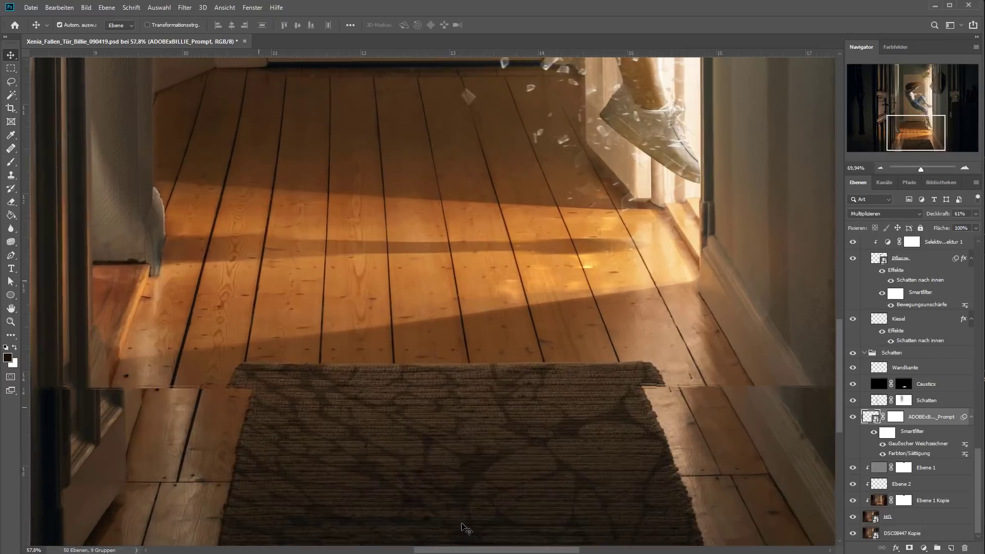
scroll(465, 529, up, 3)
mouse_move(469, 458)
mouse_down()
mouse_move(486, 325)
mouse_move(456, 356)
mouse_move(488, 357)
mouse_move(475, 363)
mouse_up()
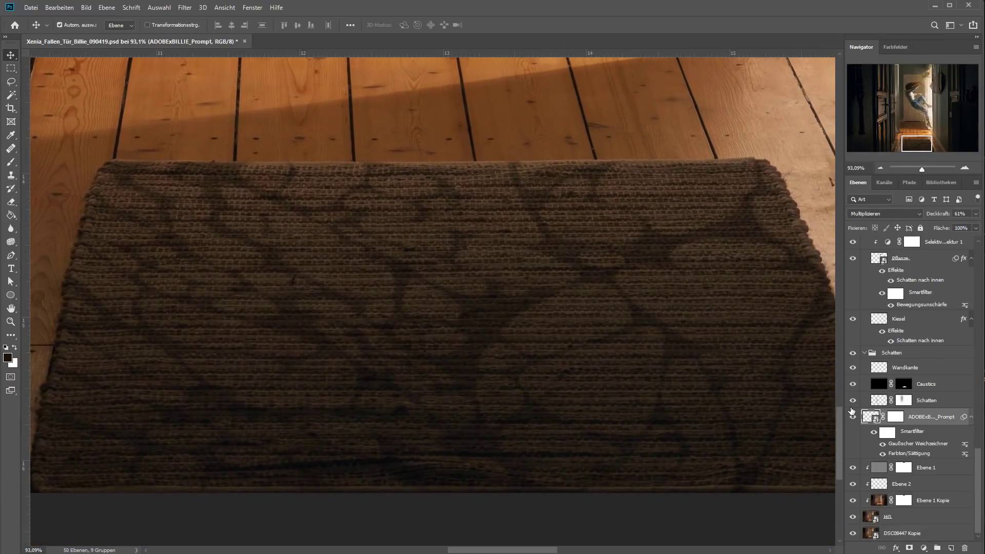
click(852, 415)
click(869, 214)
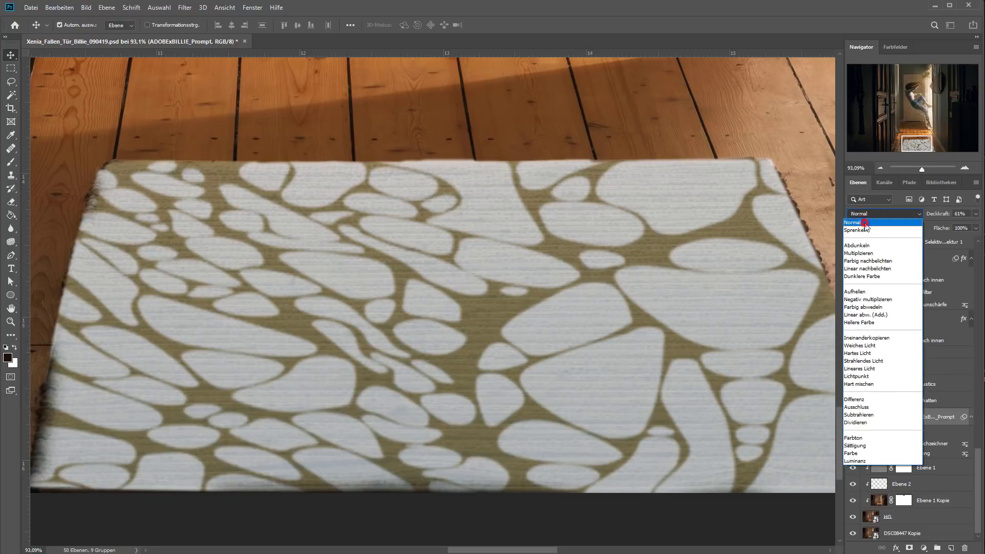
click(865, 222)
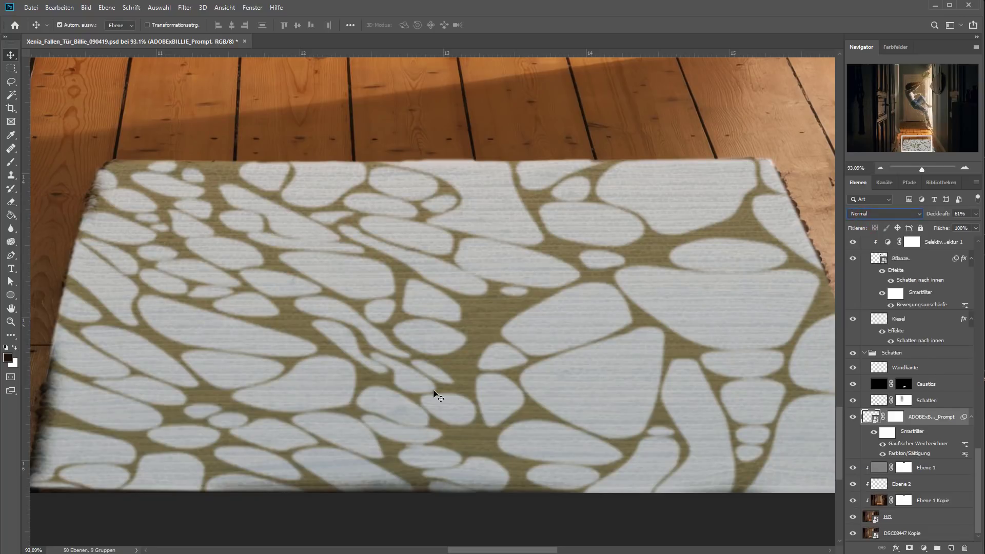
click(884, 214)
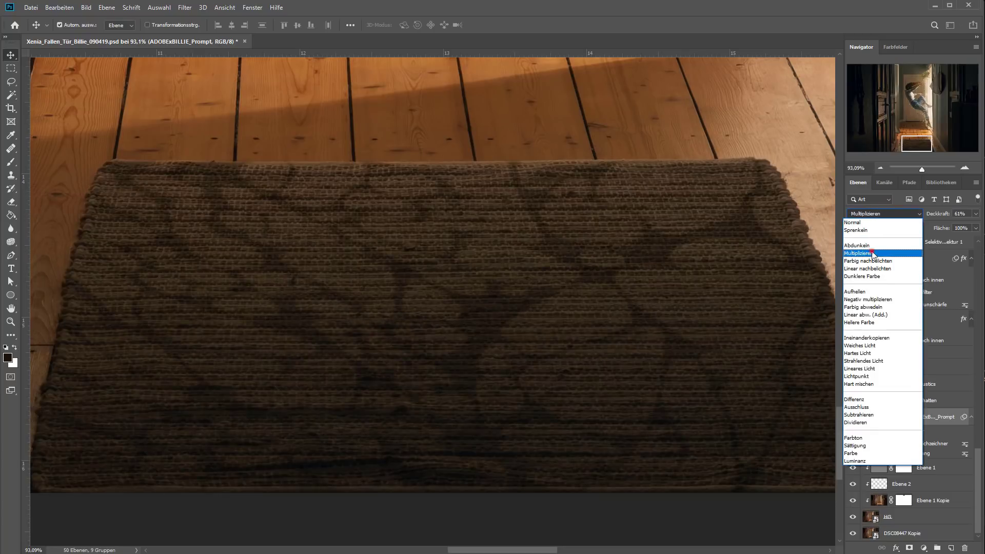
click(873, 253)
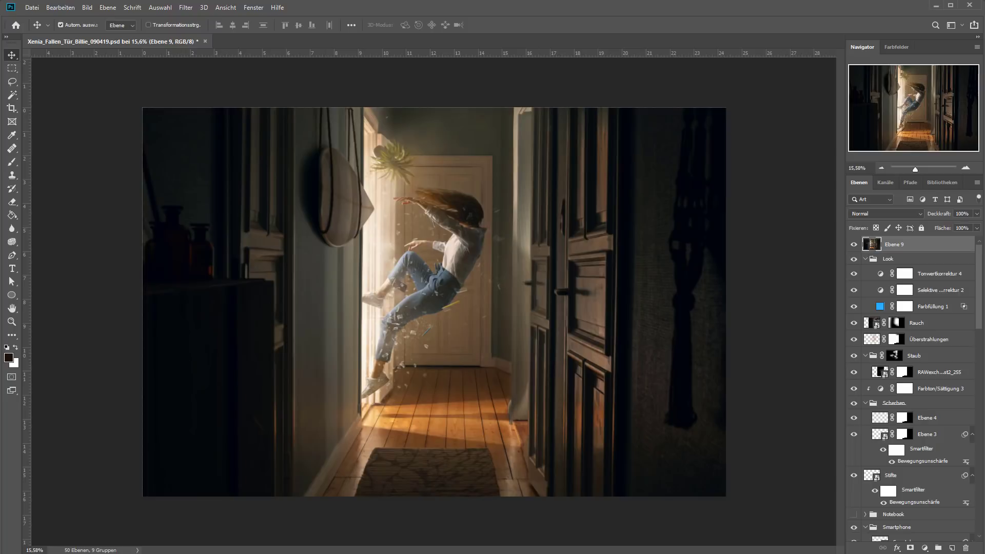
scroll(451, 256, up, 5)
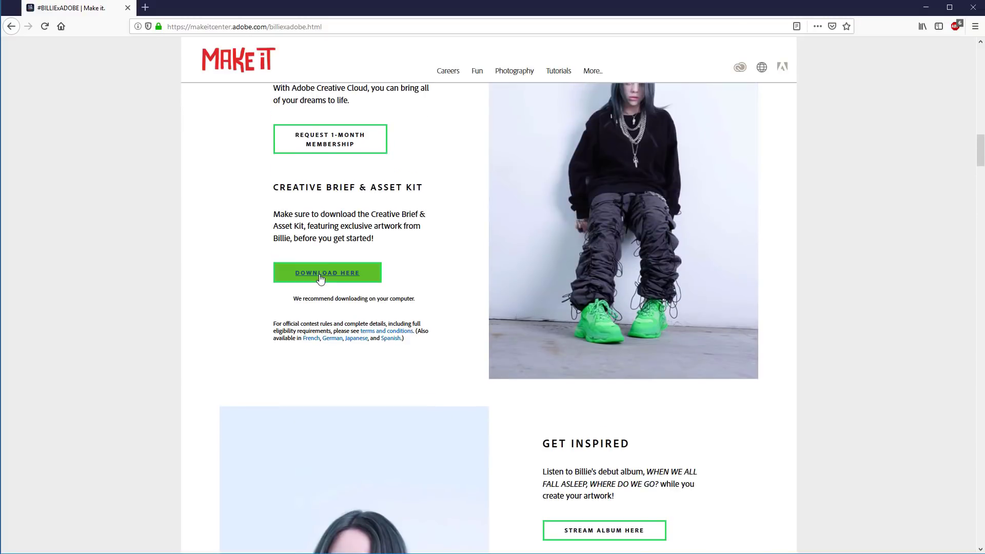
scroll(500, 276, up, 2)
scroll(500, 276, up, 4)
scroll(500, 276, up, 2)
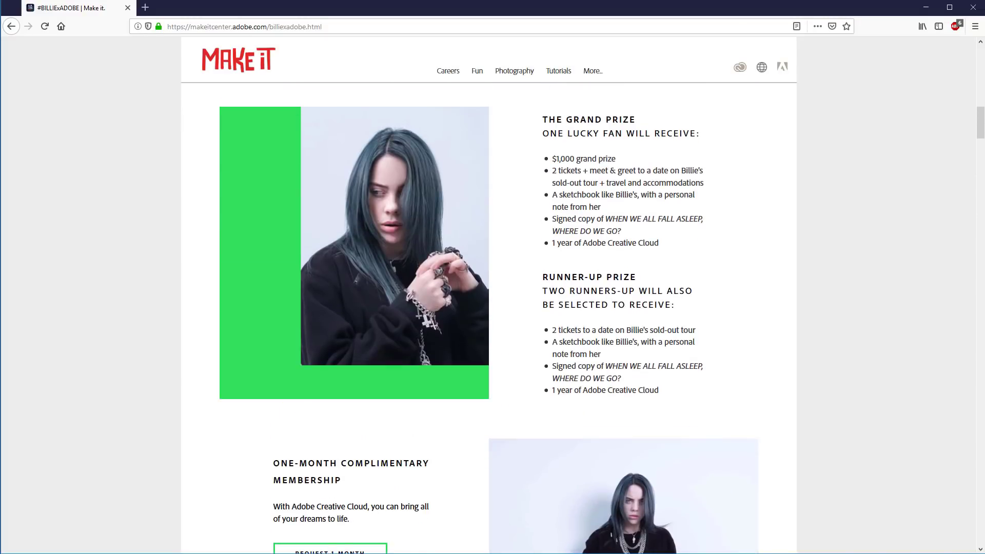